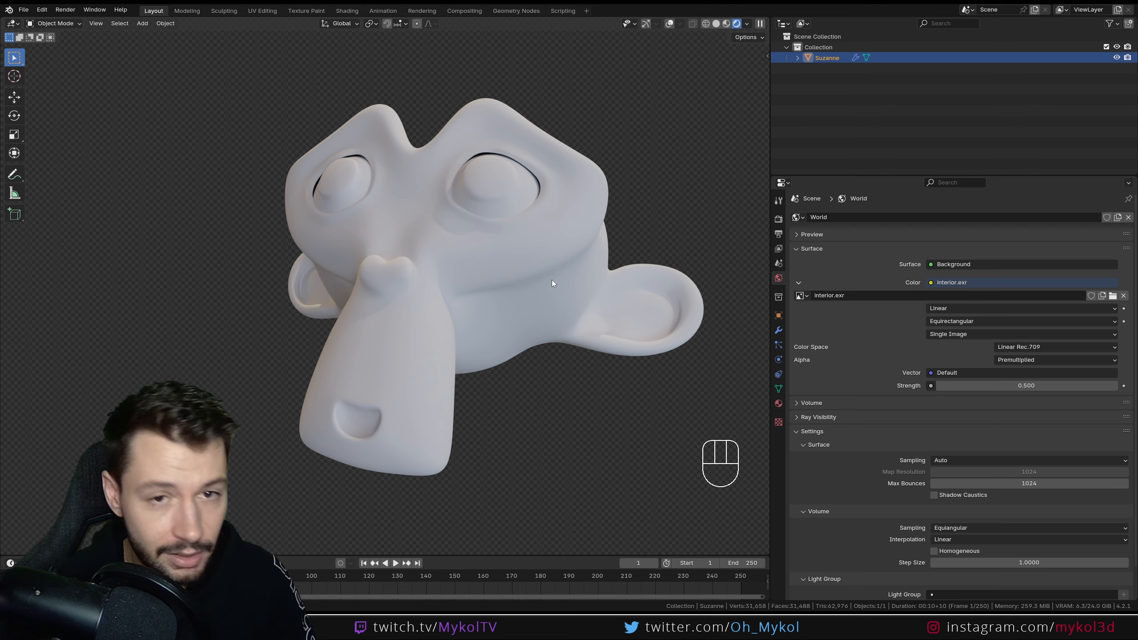
Add a new material to Suzanne and show its nodes in an enlarged Shader Editor replacing the Outliner, with the sidebar collapsed
left_click(779, 408)
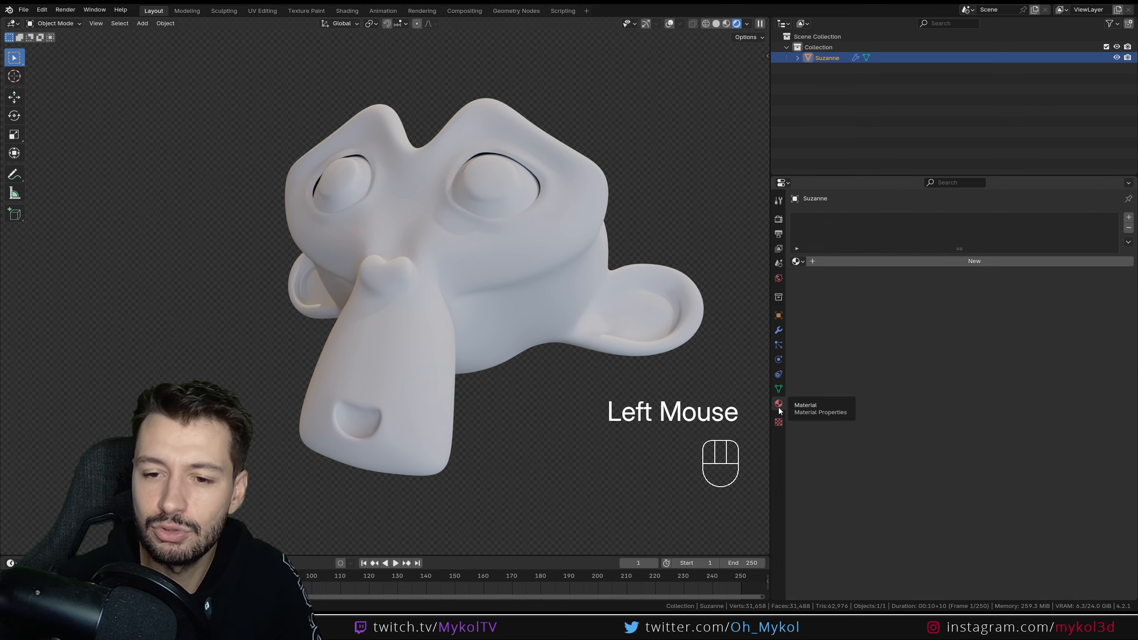
left_click(955, 262)
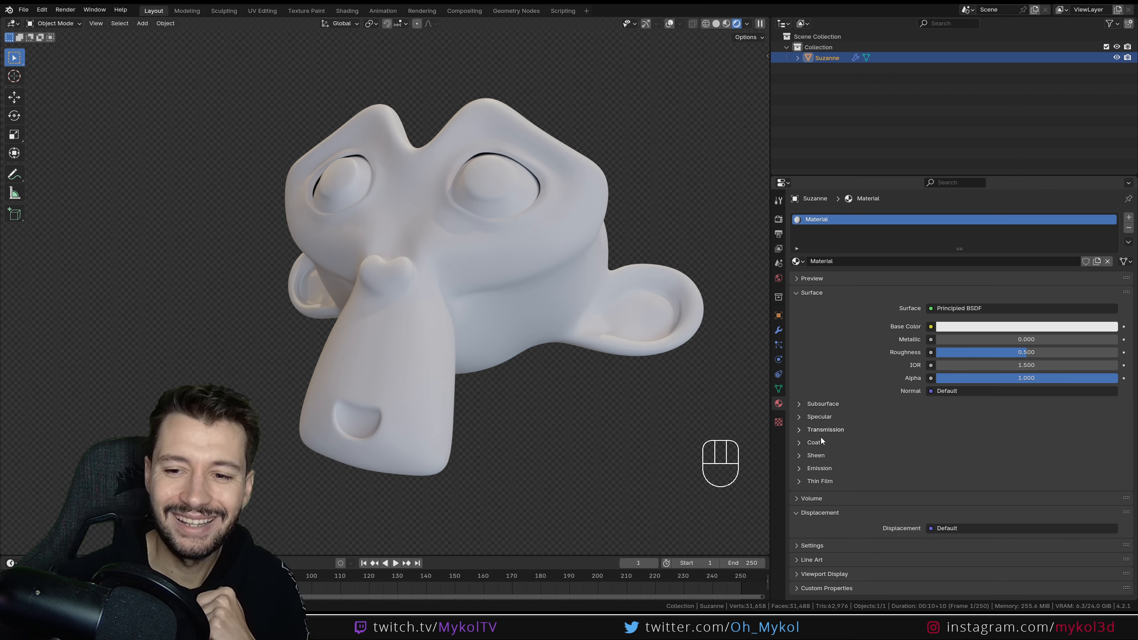
left_click_drag(892, 174, 892, 271)
left_click(785, 24)
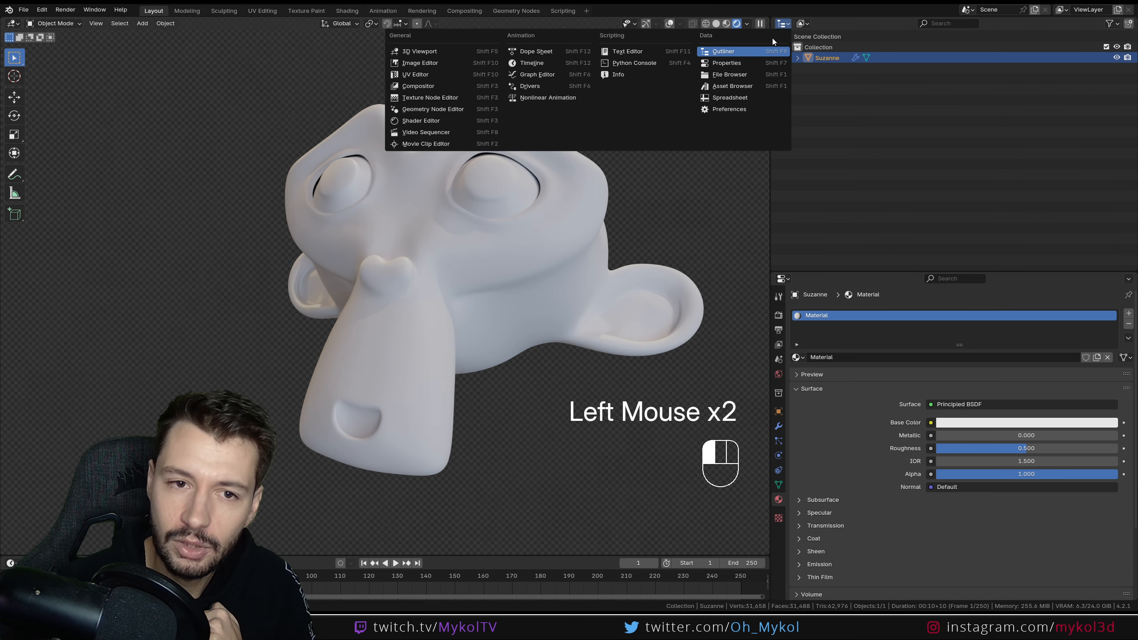
left_click(430, 122)
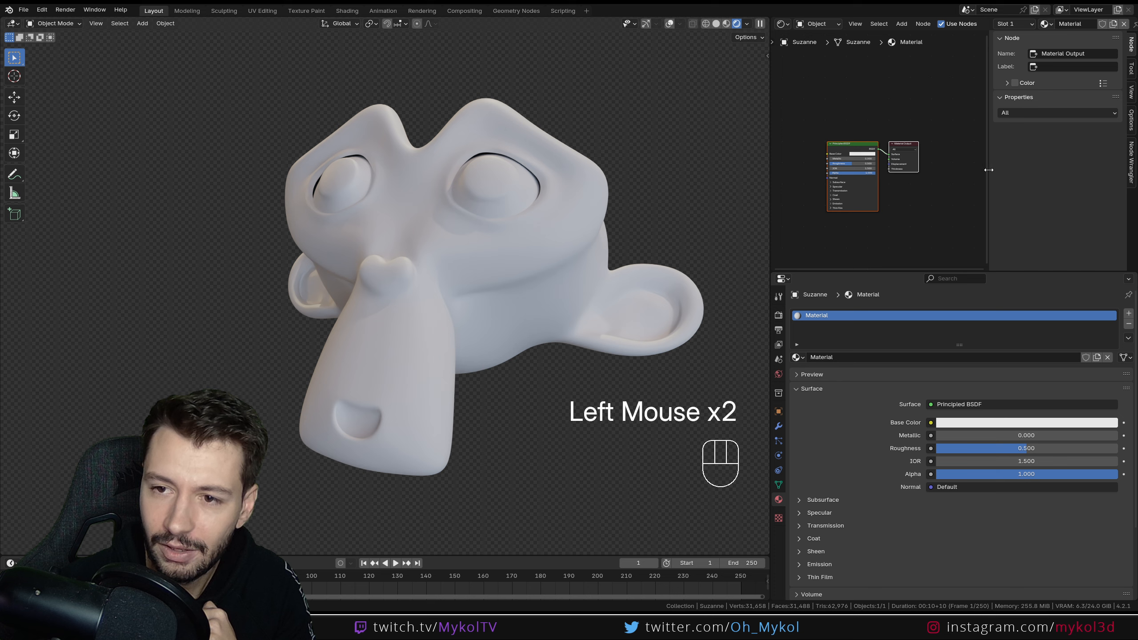
left_click_drag(988, 170, 1132, 177)
scroll(926, 198, "up", 5)
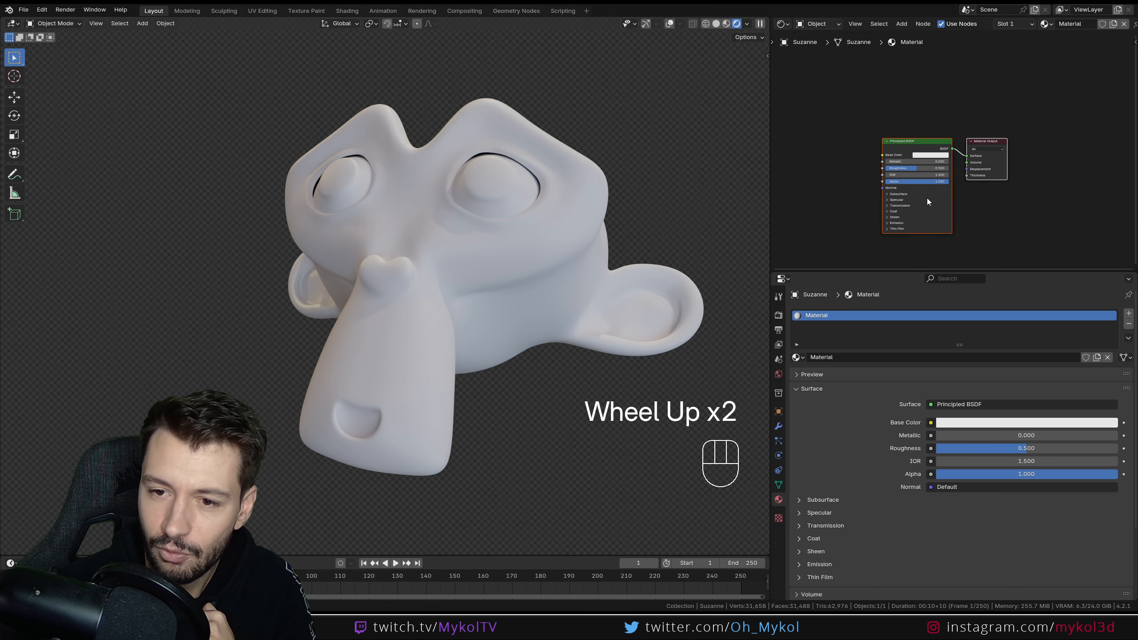
middle_click_drag(927, 198, 942, 155)
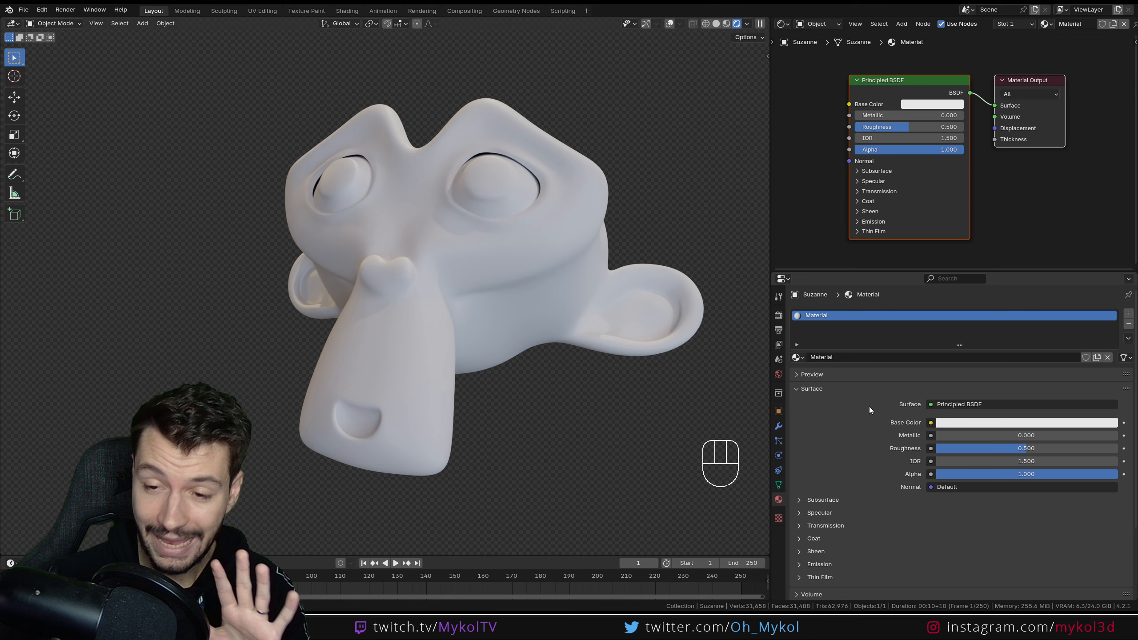
Try a light green and a pink Base Color on Suzanne's Principled BSDF material
left_click(927, 112)
left_click(945, 137)
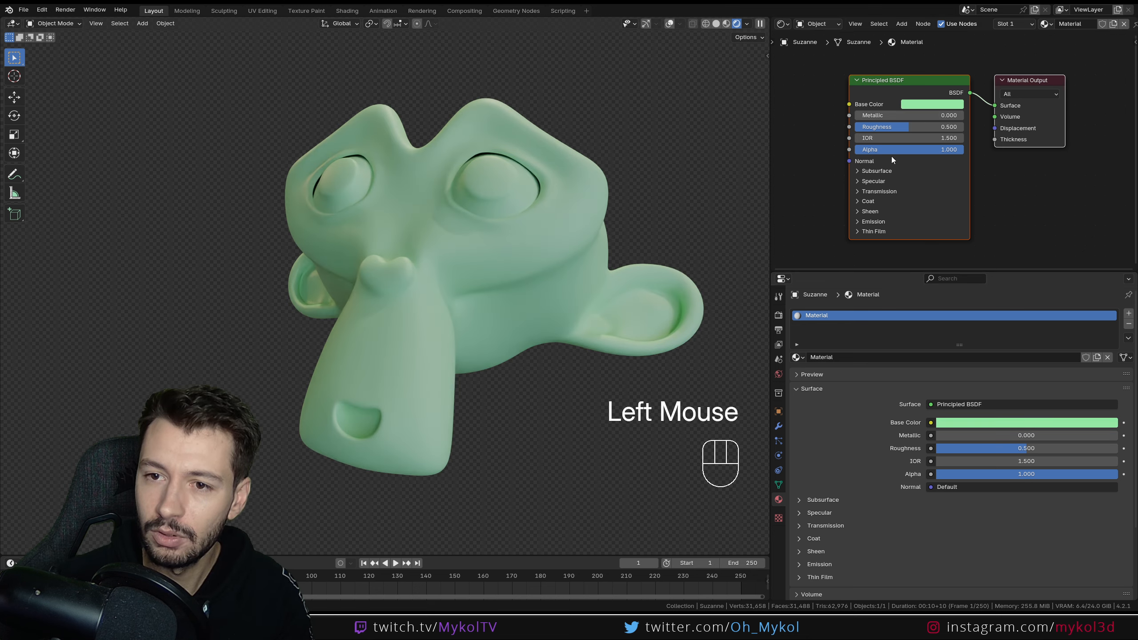
left_click(989, 425)
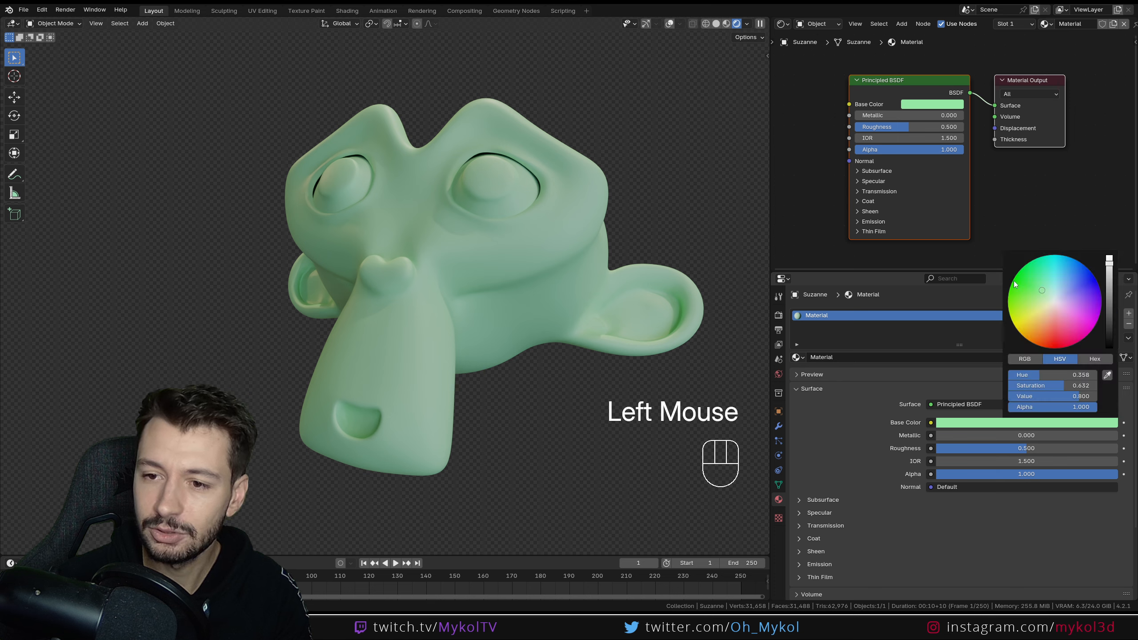
left_click(1069, 312)
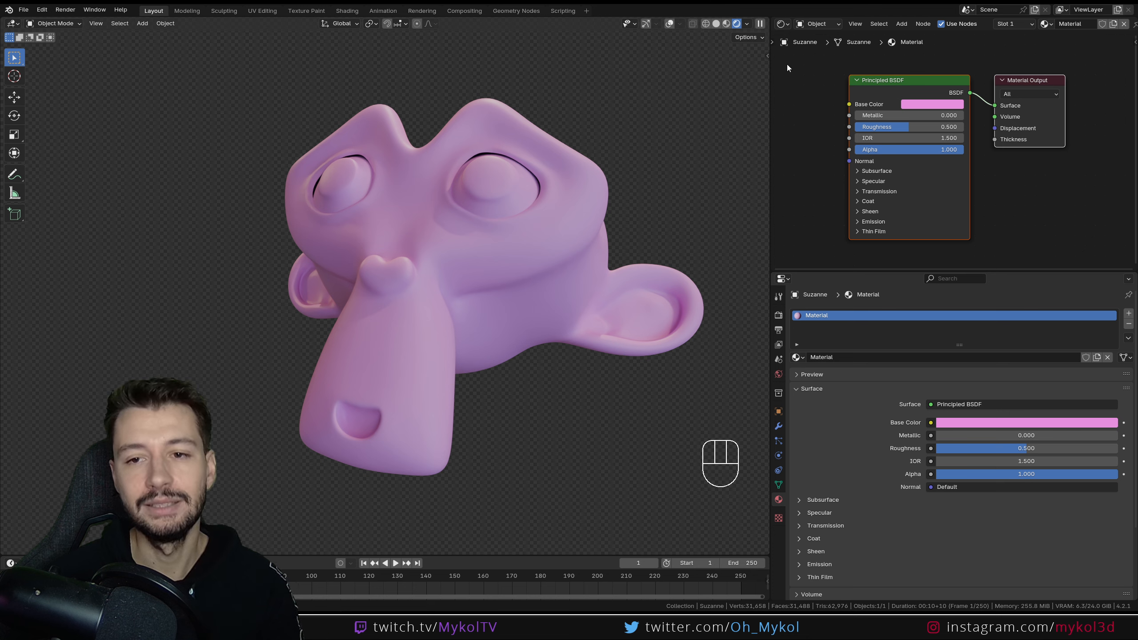
Examine the material's node layout, looking at the Principled BSDF node and the Material Output node it feeds
left_click_drag(792, 64, 857, 239)
left_click(903, 84)
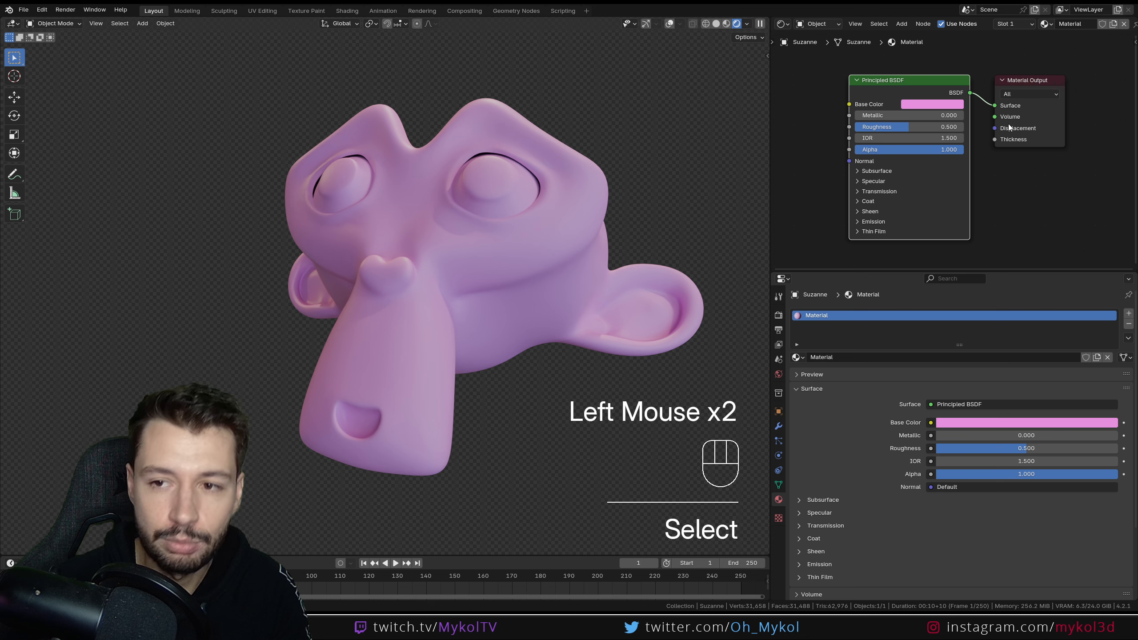
left_click_drag(817, 92, 862, 191)
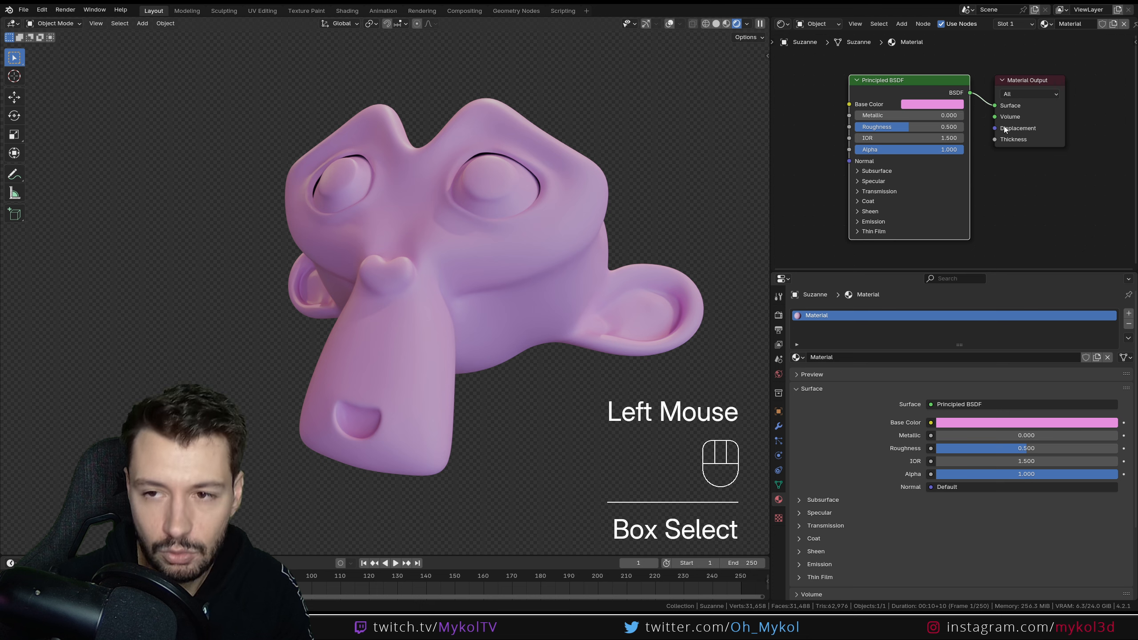
left_click(916, 67)
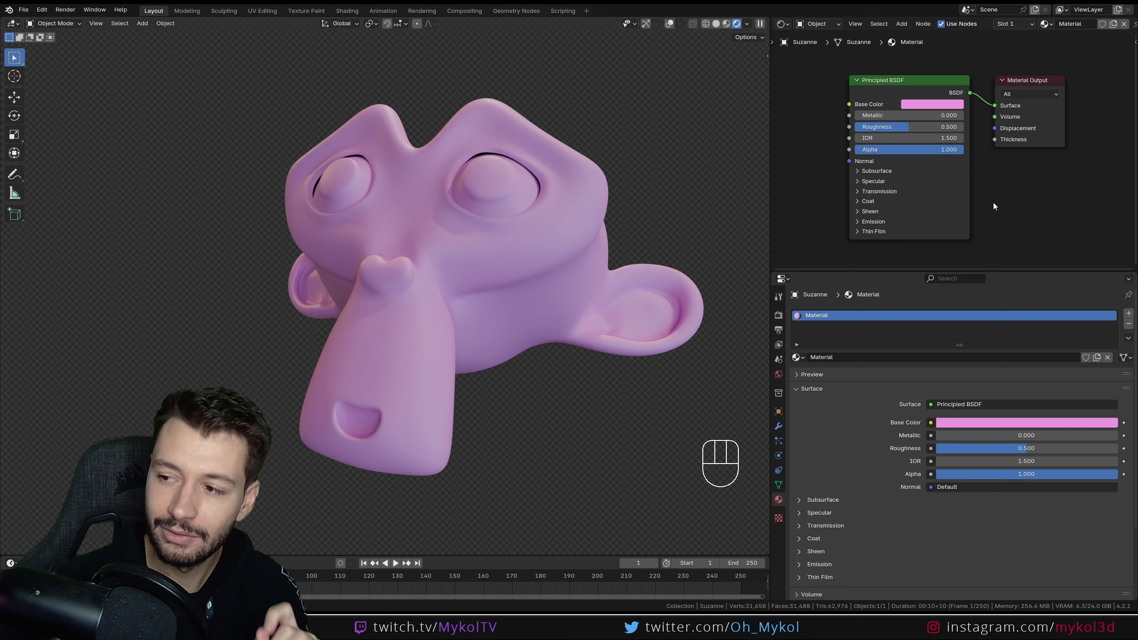
scroll(810, 231, "down", 3)
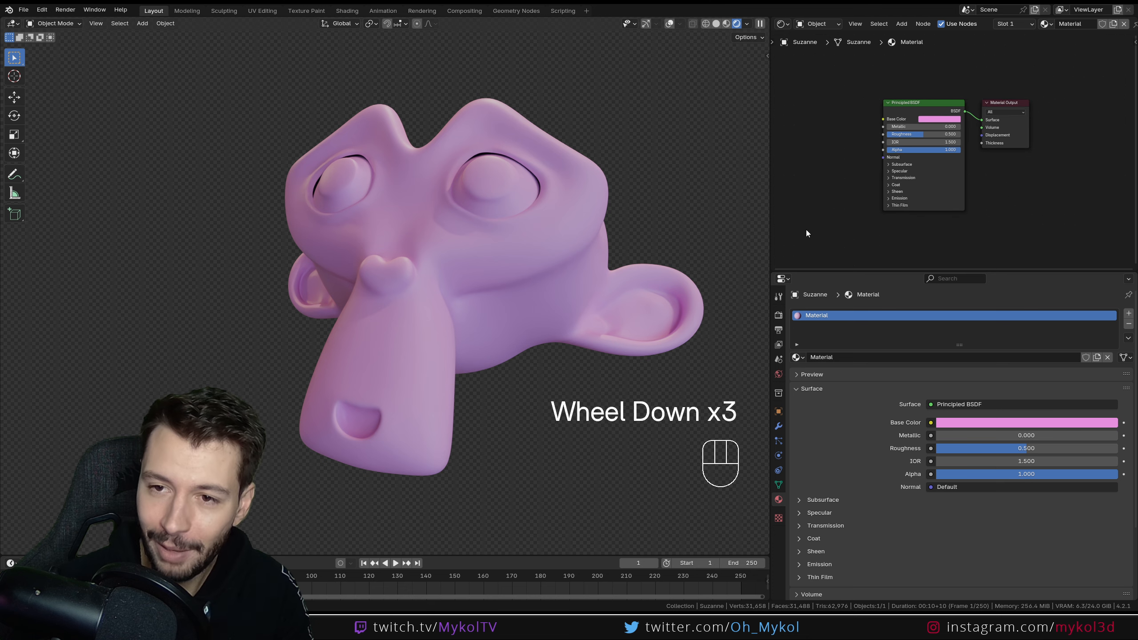
middle_click_drag(805, 230, 905, 228)
scroll(913, 238, "down", 2)
scroll(913, 238, "down", 1)
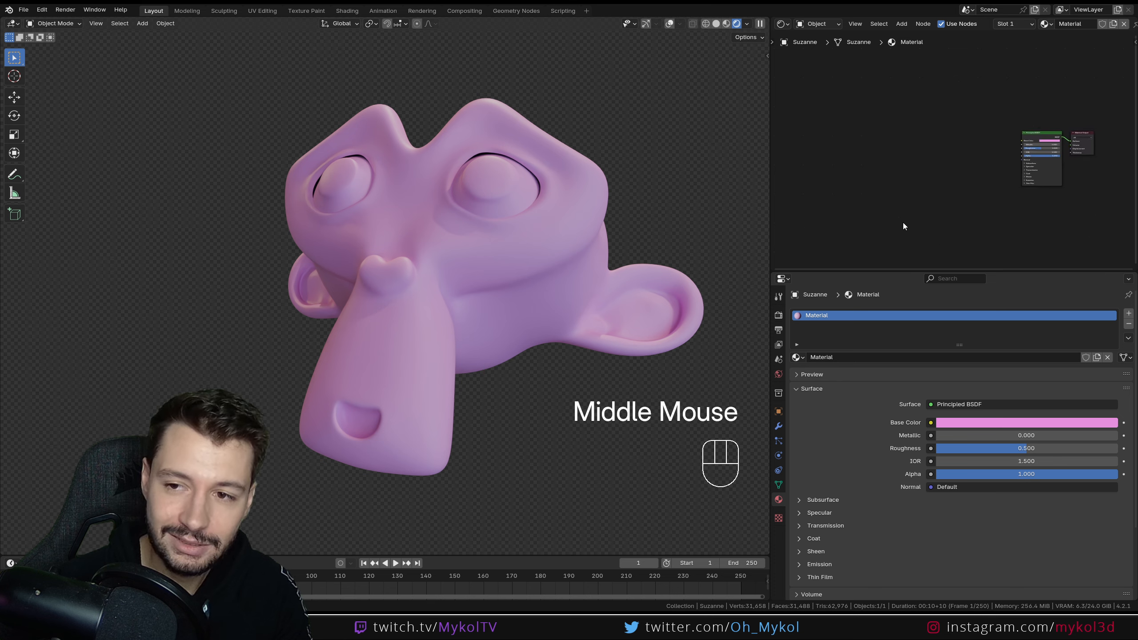
left_click_drag(799, 62, 1068, 250)
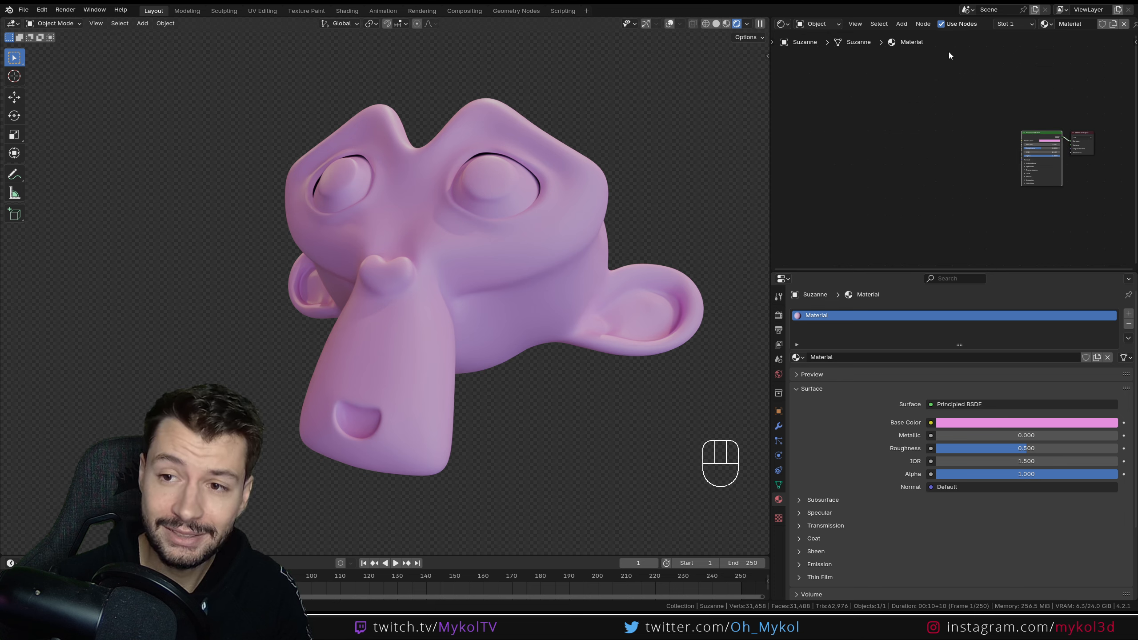
scroll(875, 211, "up", 5)
middle_click_drag(875, 211, 957, 199)
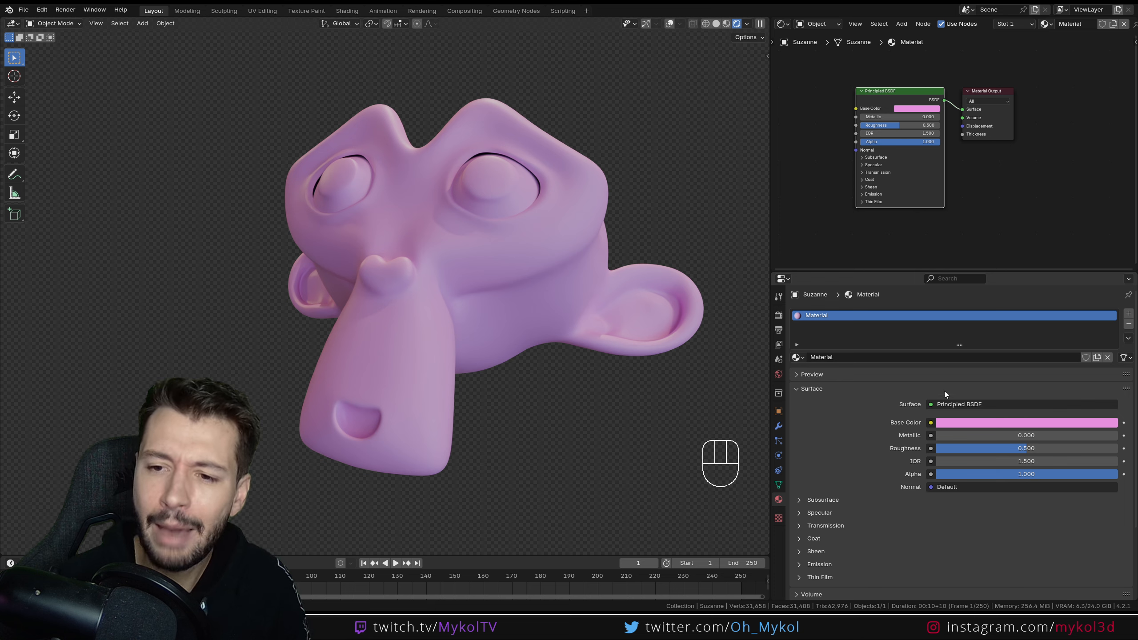
Enlarge the Shader Editor area downward over the Properties editor and frame the Principled BSDF node in it
left_click_drag(887, 272, 887, 375)
scroll(830, 315, "up", 2)
middle_click_drag(829, 315, 886, 317)
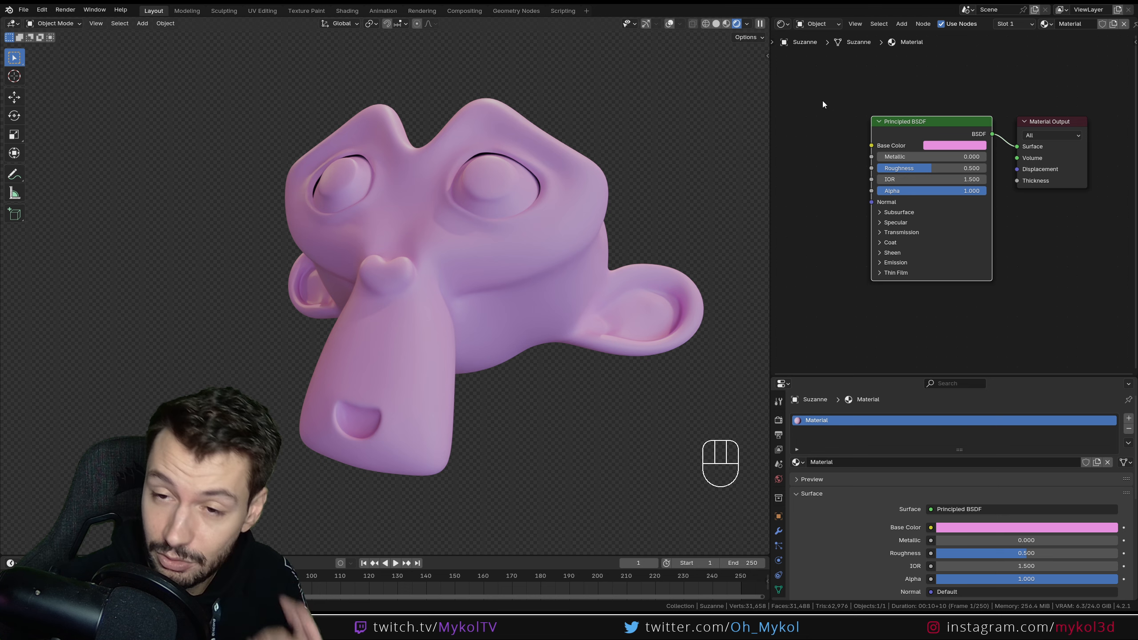
left_click_drag(814, 97, 1005, 328)
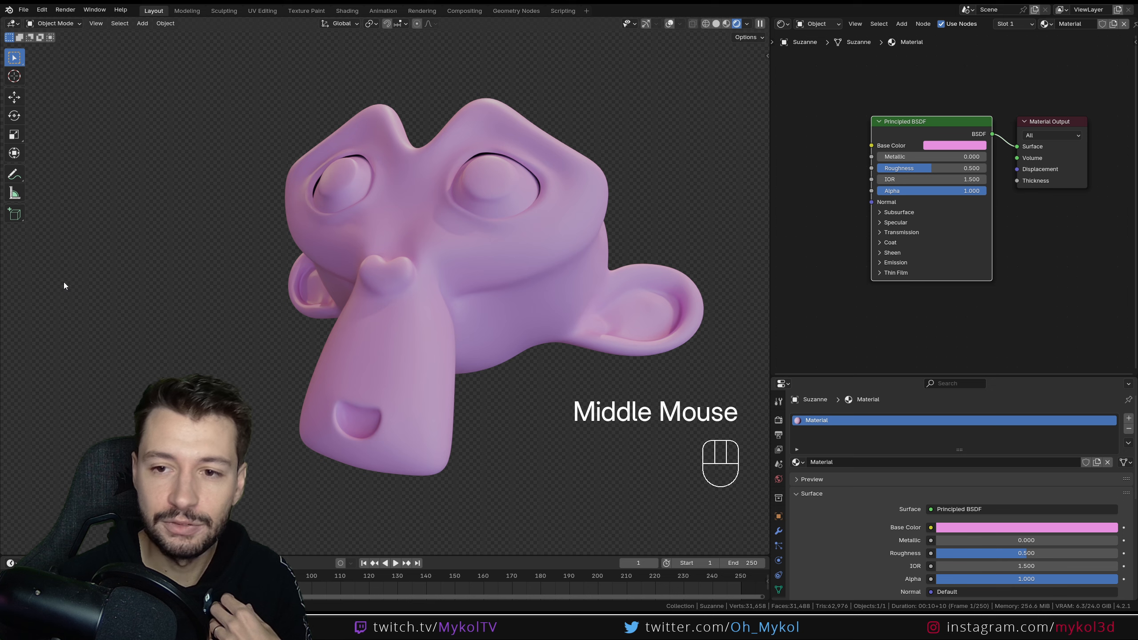
Reset the Principled BSDF node's Base Color to its default value
middle_click_drag(68, 283, 766, 264)
scroll(767, 264, "up", 1)
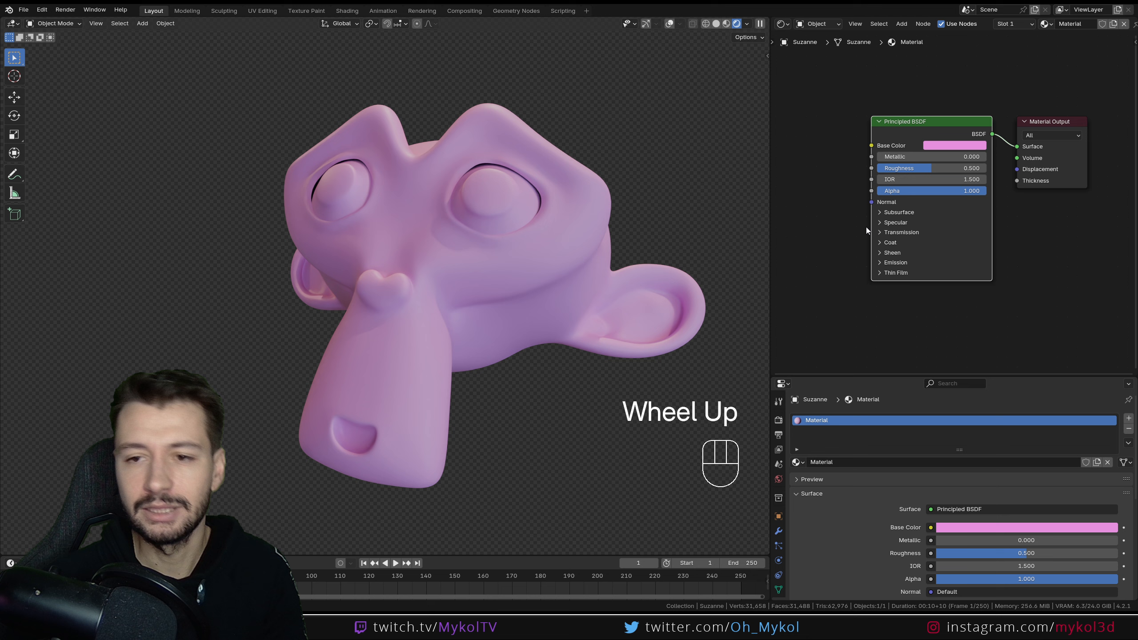
middle_click_drag(717, 215, 703, 266)
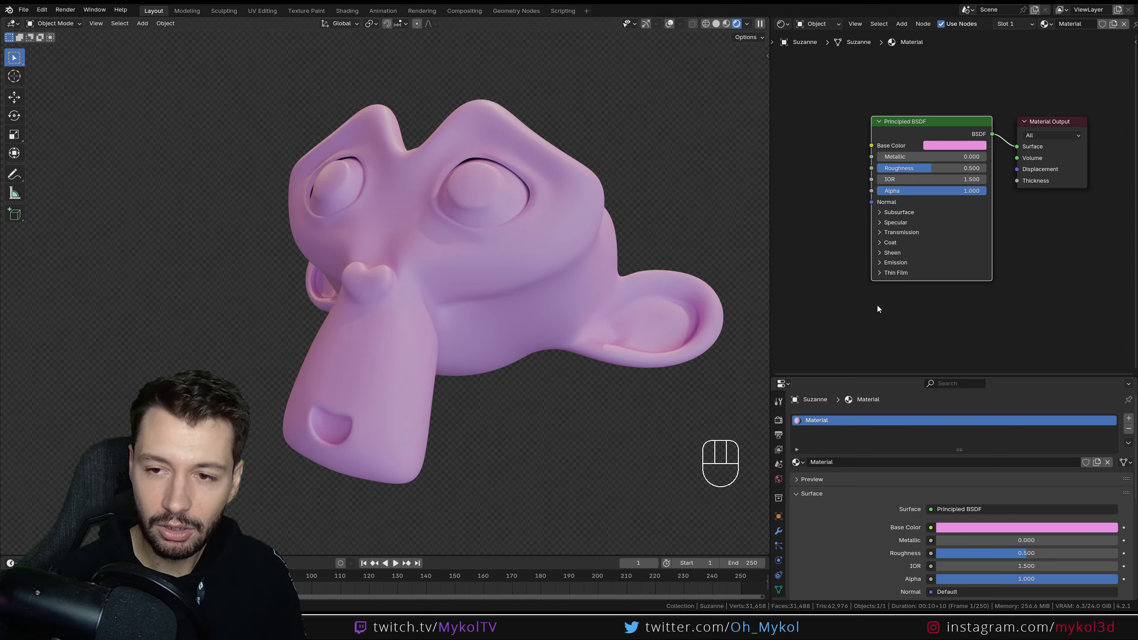
scroll(850, 246, "up", 1)
scroll(848, 246, "up", 2)
middle_click_drag(848, 245, 841, 275)
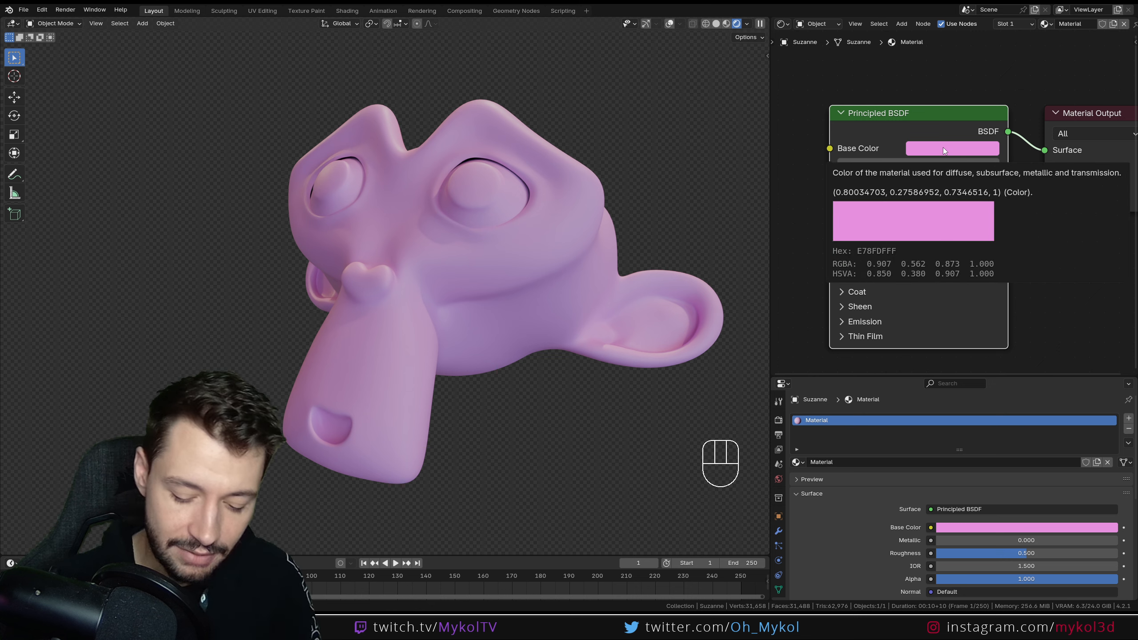
key("BackSpace")
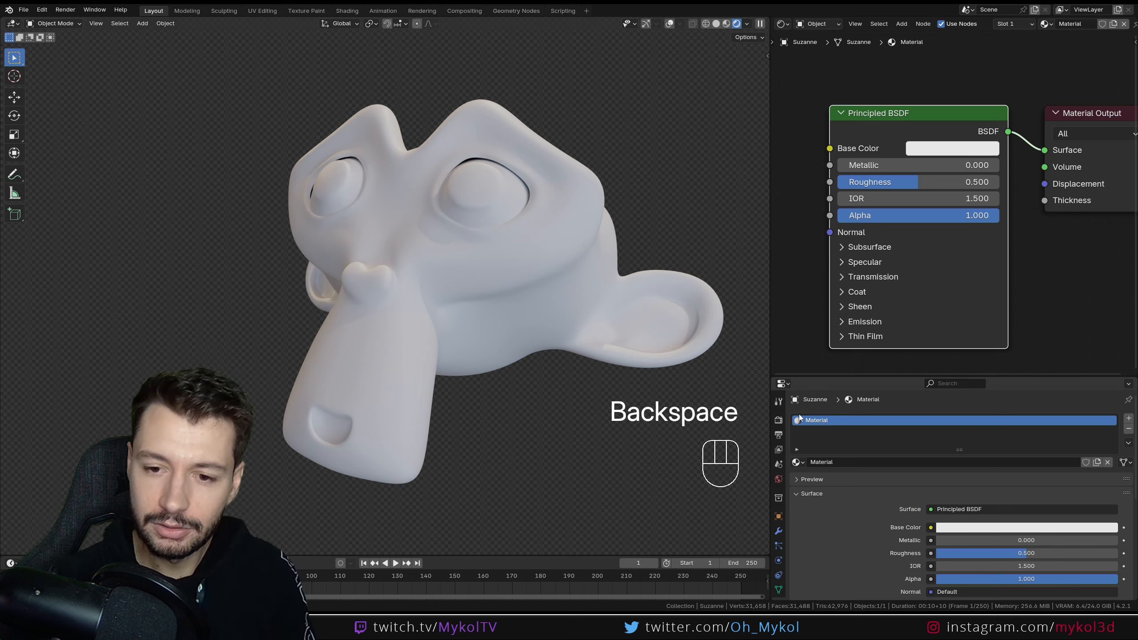
Turn off the render's Transparent film option to inspect the environment background behind Suzanne, and turn it back on
left_click(779, 420)
scroll(835, 466, "down", 2)
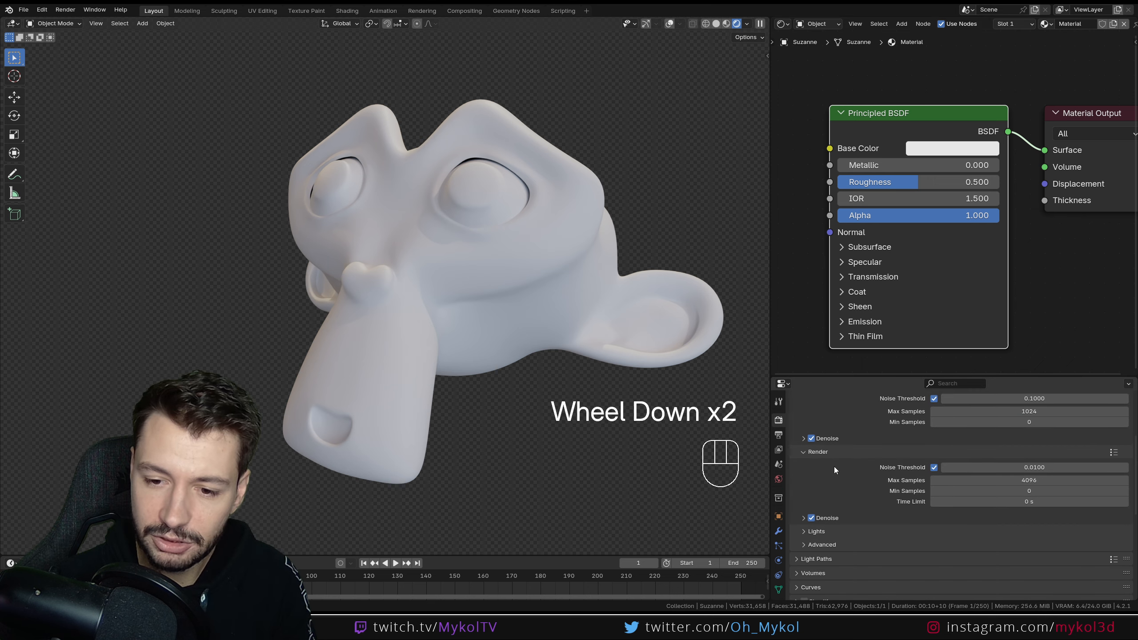
scroll(836, 468, "down", 4)
left_click(811, 491)
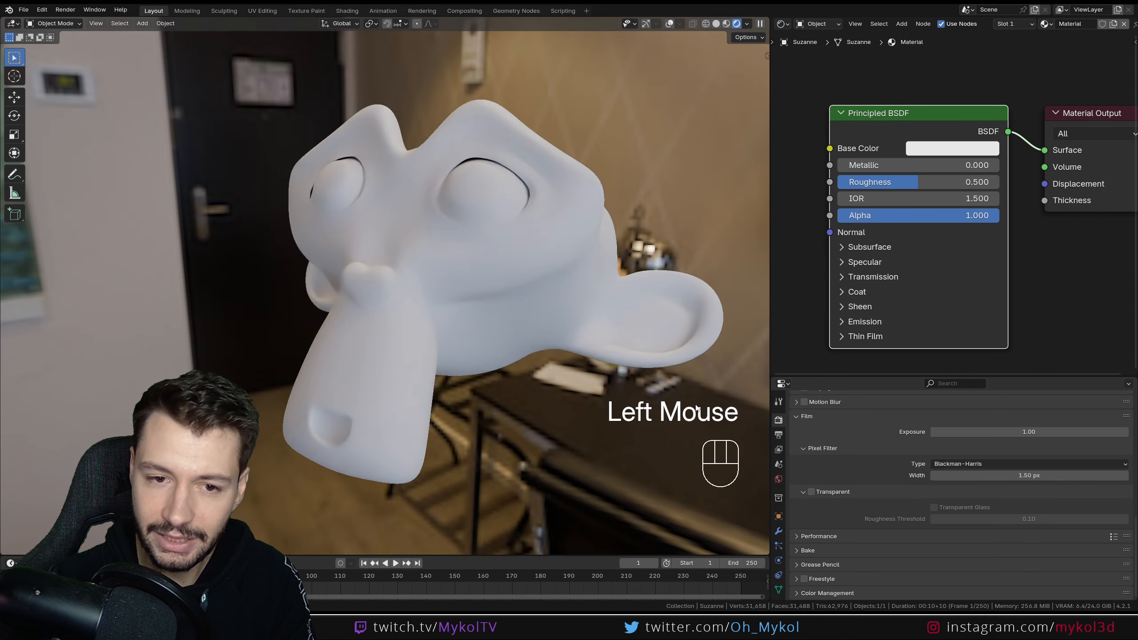
middle_click_drag(697, 408, 537, 330)
scroll(556, 313, "up", 3)
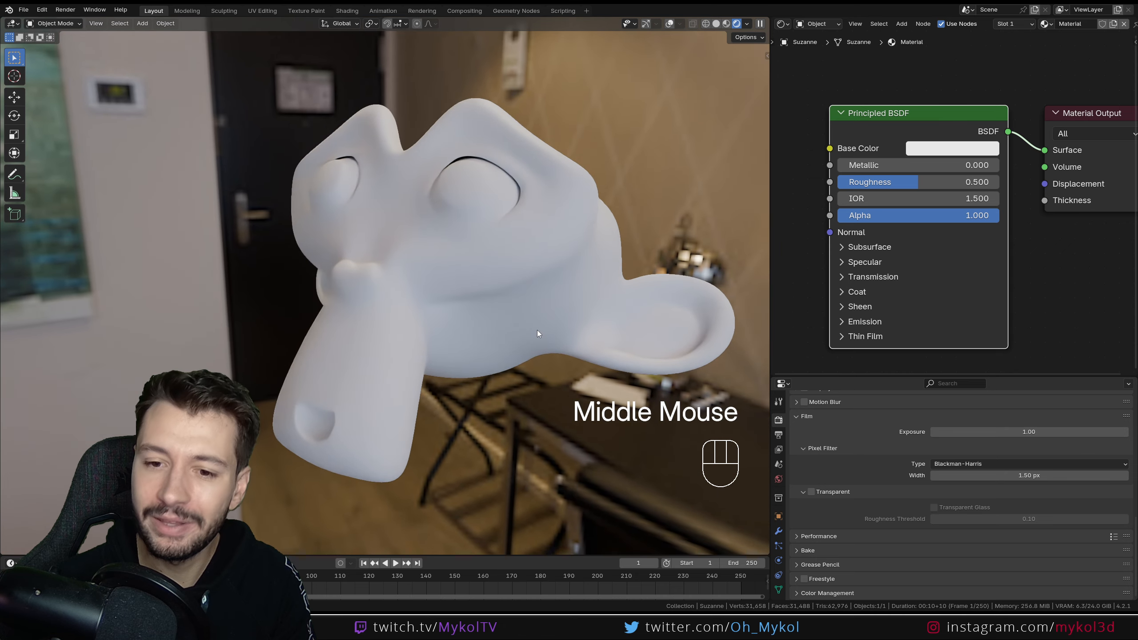
scroll(538, 332, "down", 1)
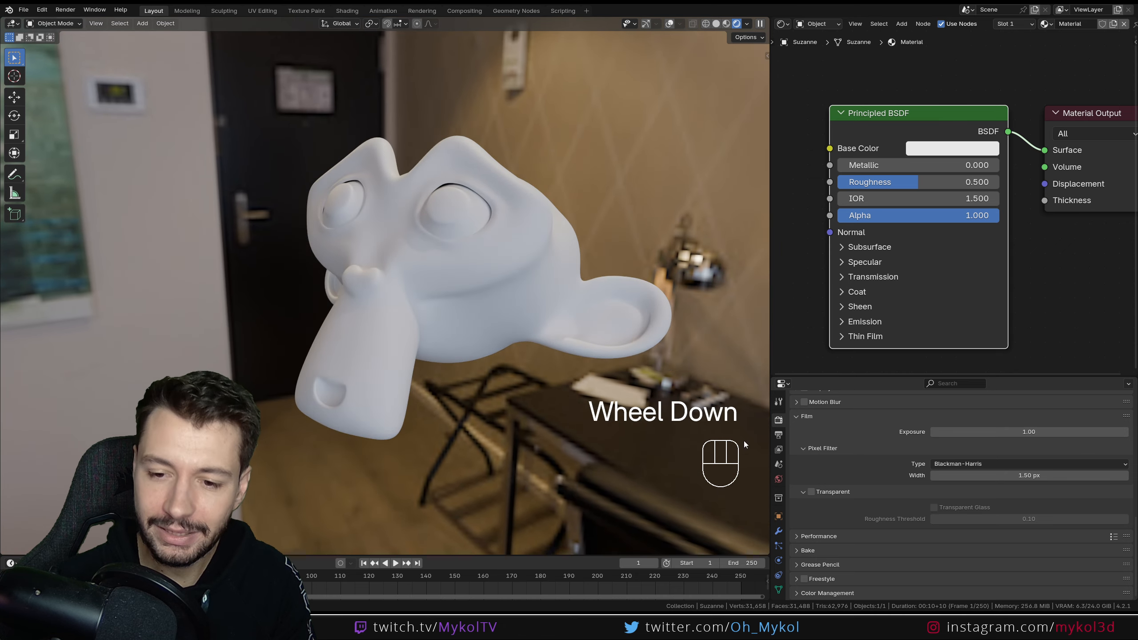
left_click(812, 493)
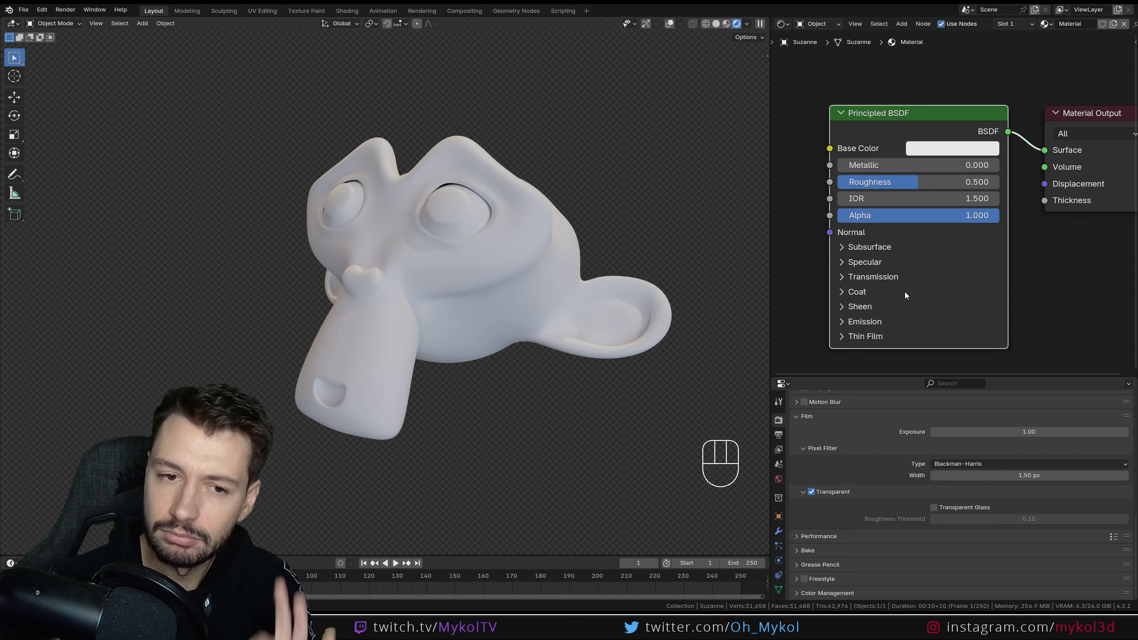
Examine the Principled BSDF node's parameters and the link from its BSDF output to the Material Output's Surface input
scroll(906, 296, "down", 1)
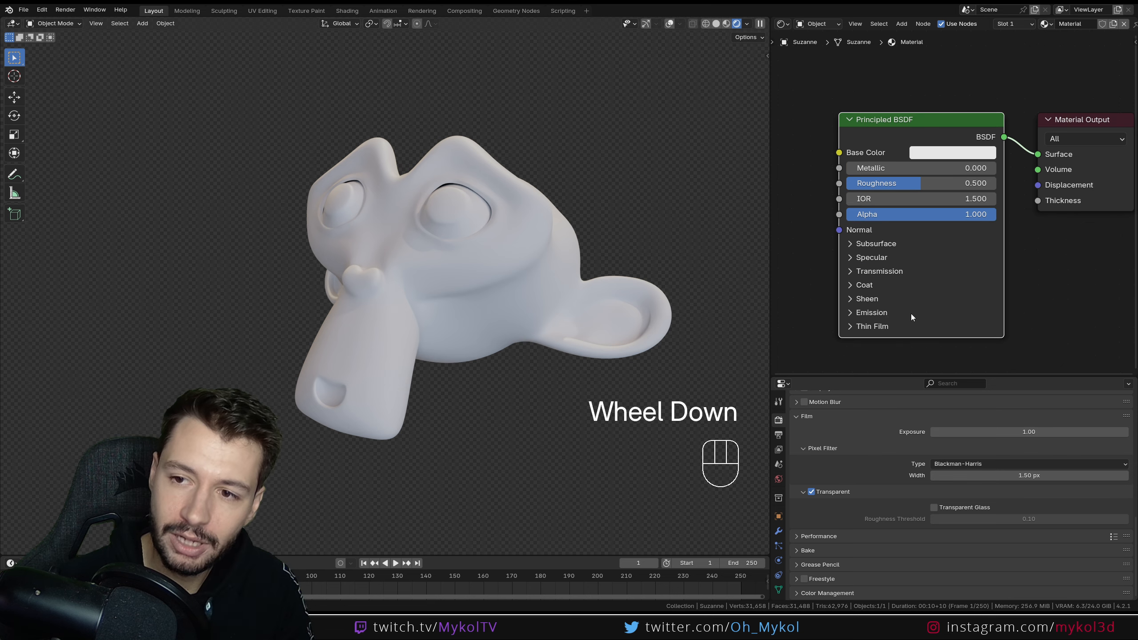
middle_click_drag(911, 313, 920, 304)
scroll(906, 310, "up", 1)
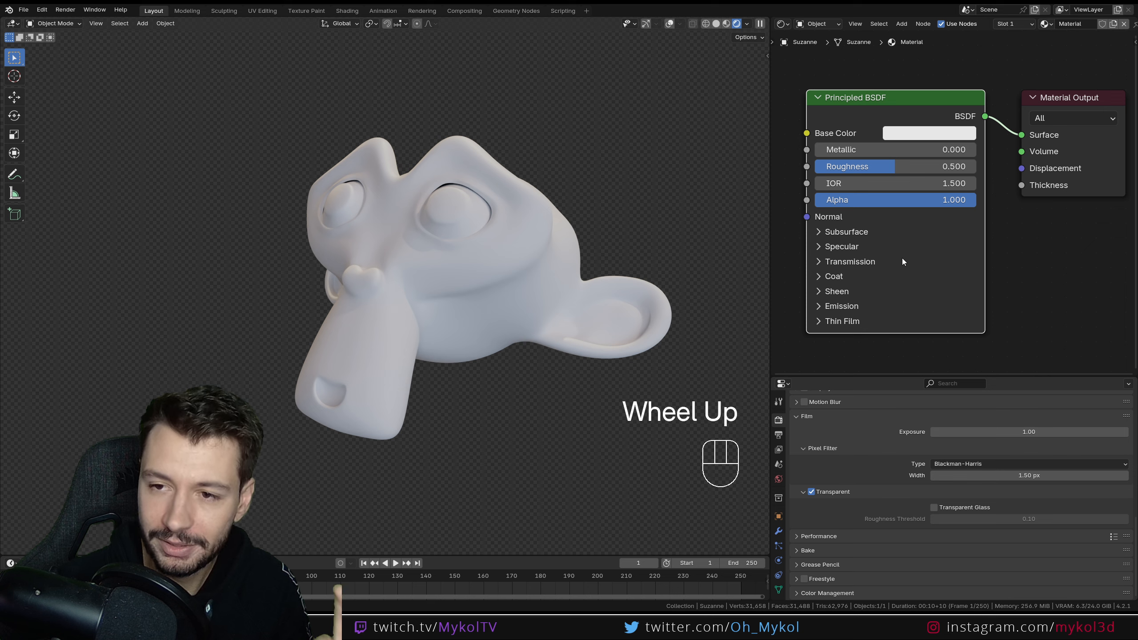
middle_click_drag(875, 248, 875, 273)
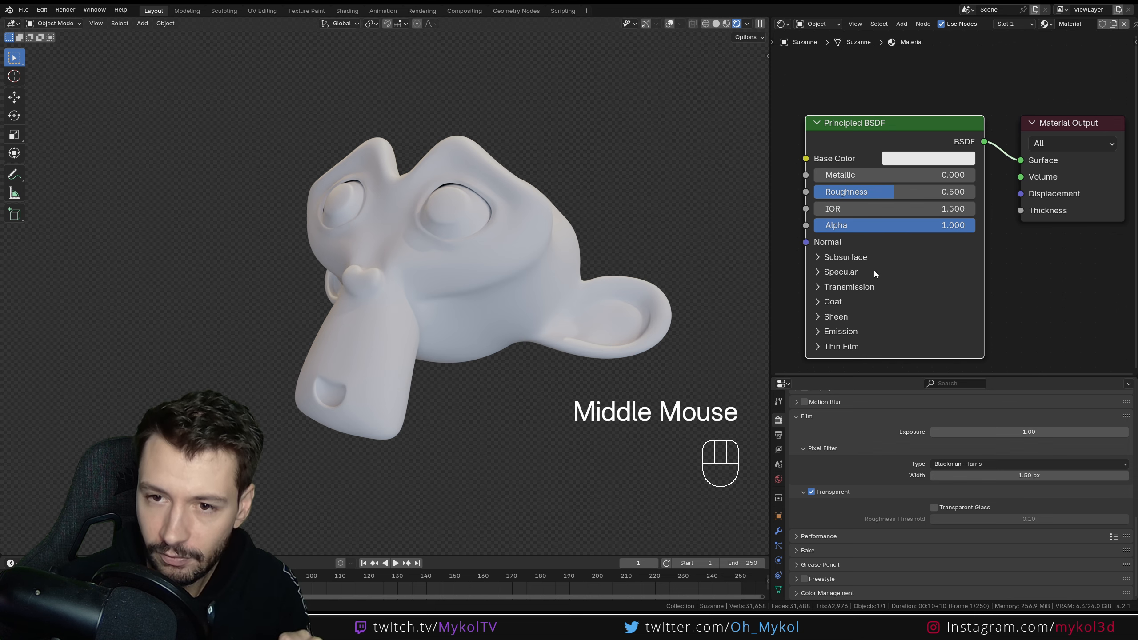
left_click_drag(789, 98, 990, 370)
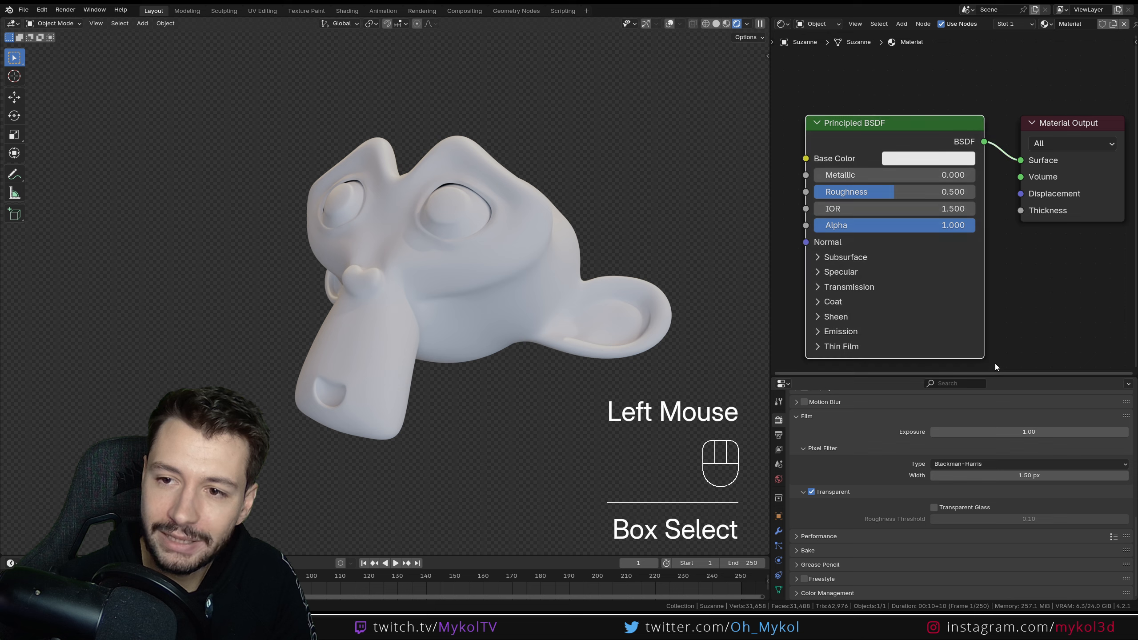
middle_click_drag(1007, 339, 1003, 303)
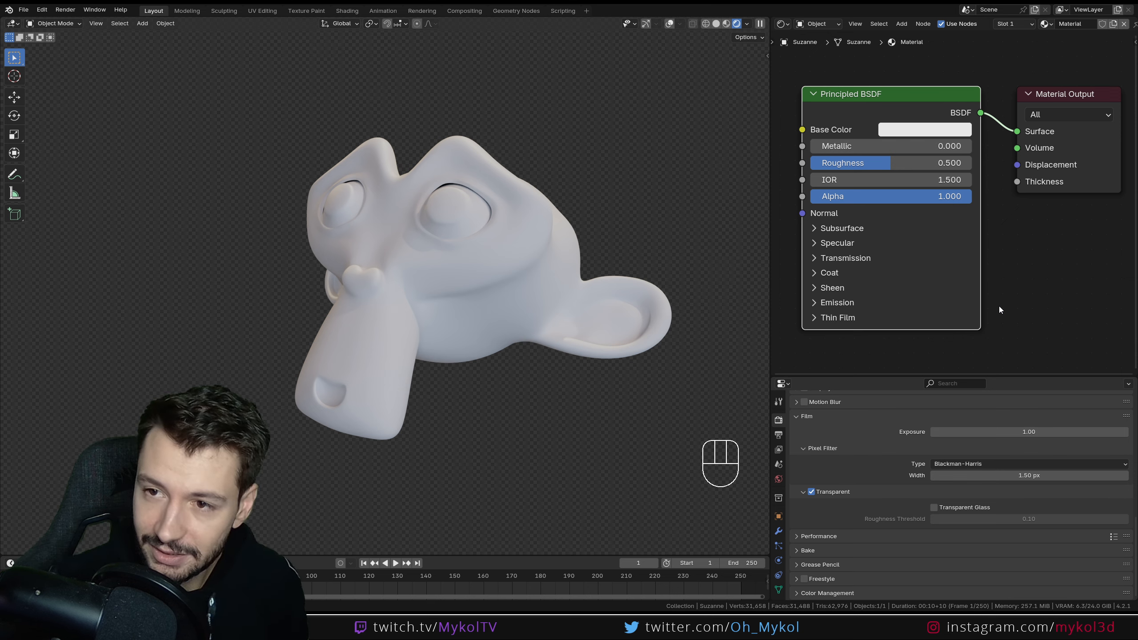
scroll(839, 208, "down", 2)
scroll(946, 188, "up", 2)
middle_click_drag(993, 110, 973, 84)
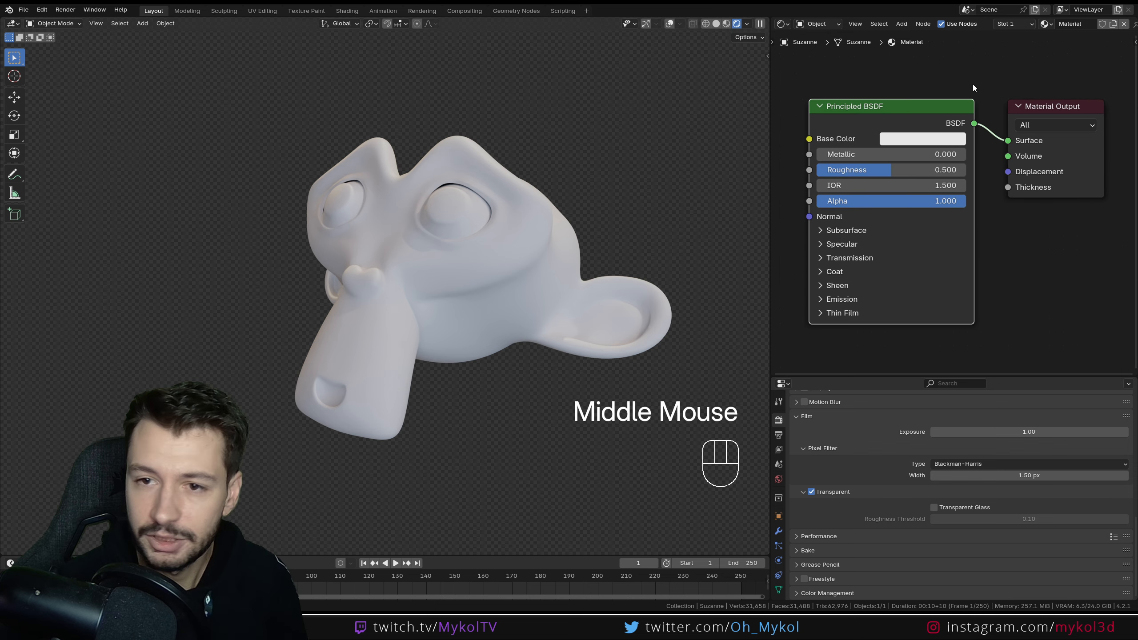
left_click(867, 106)
left_click(1064, 105)
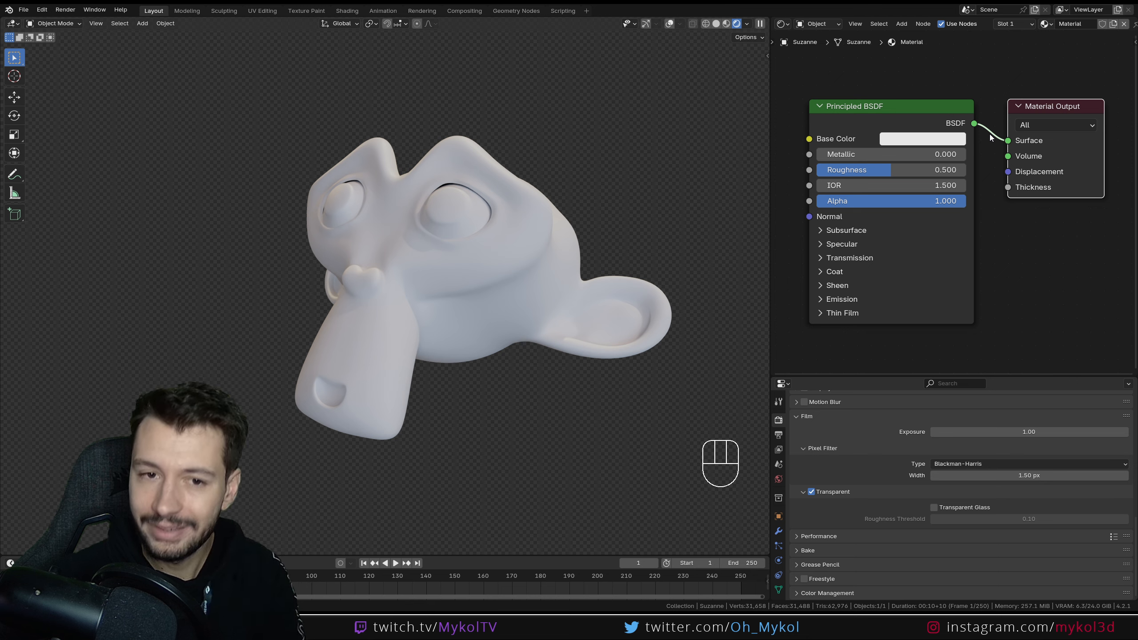
left_click(935, 106)
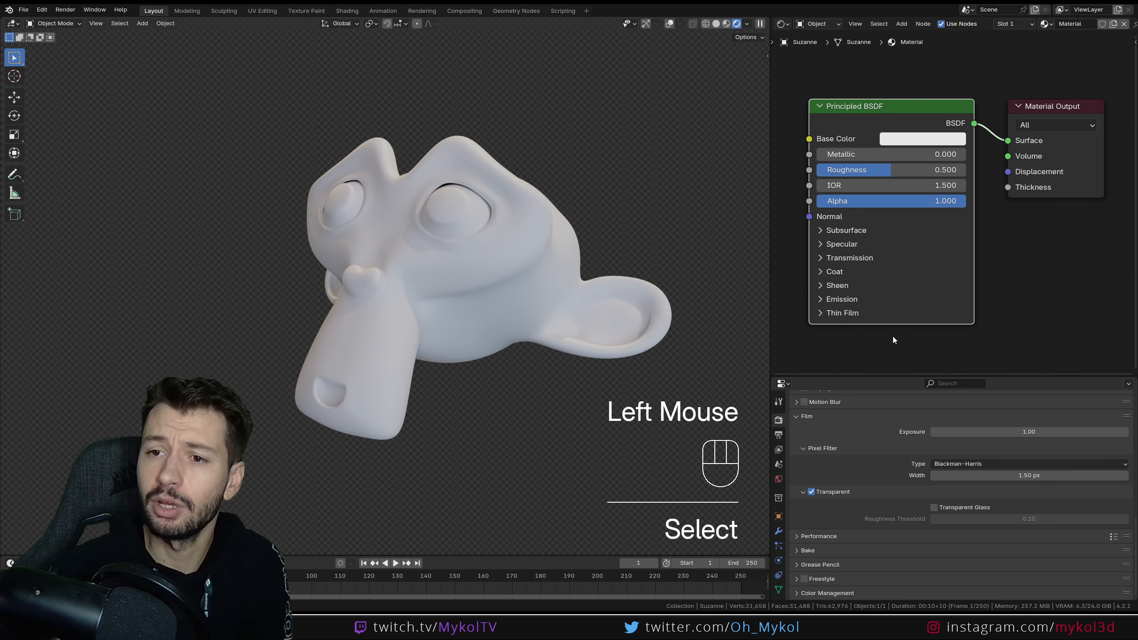
Examine the Principled BSDF shader node, the Material Output node and the empty space for further nodes ahead of them
left_click(1042, 108)
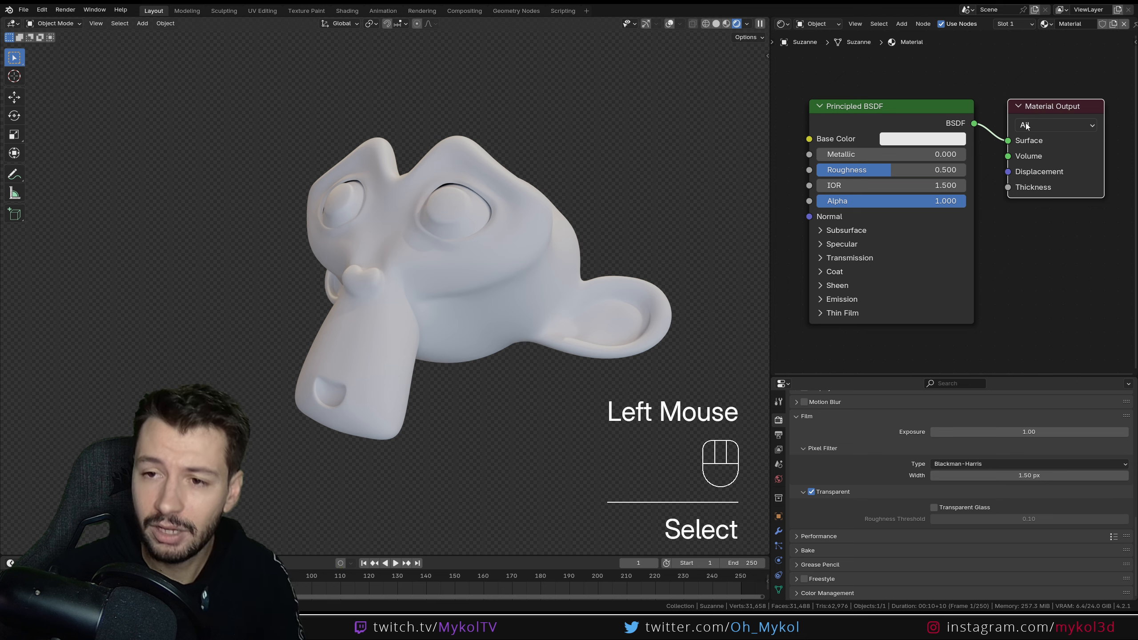
left_click(896, 105)
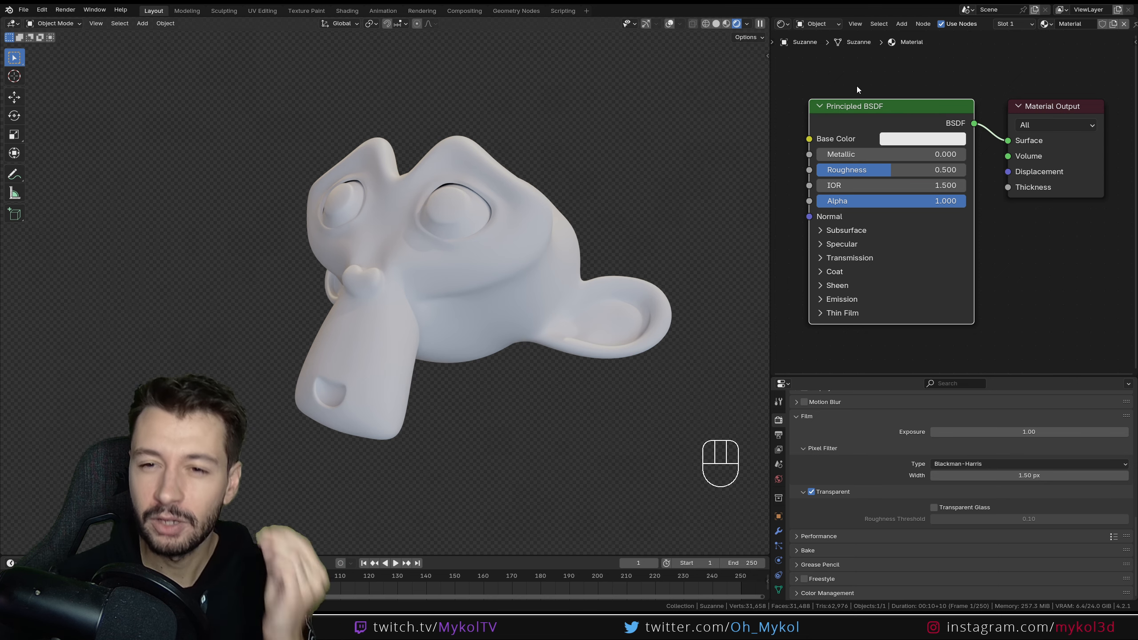
left_click_drag(829, 69, 942, 351)
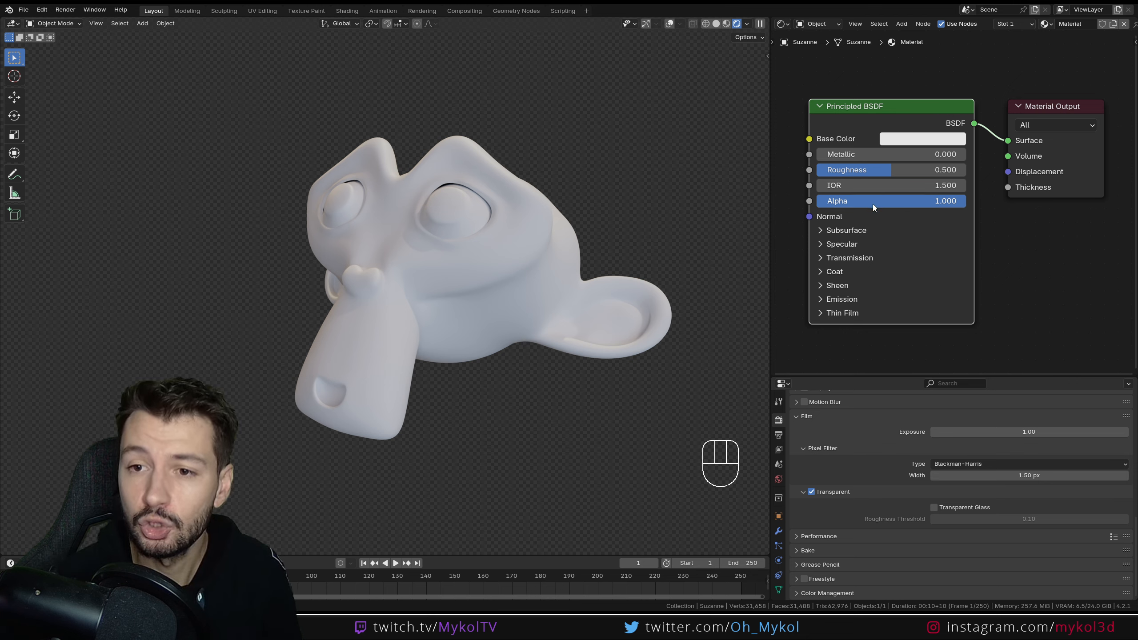
scroll(873, 204, "down", 2)
middle_click_drag(809, 239, 917, 251)
left_click_drag(948, 98, 786, 332)
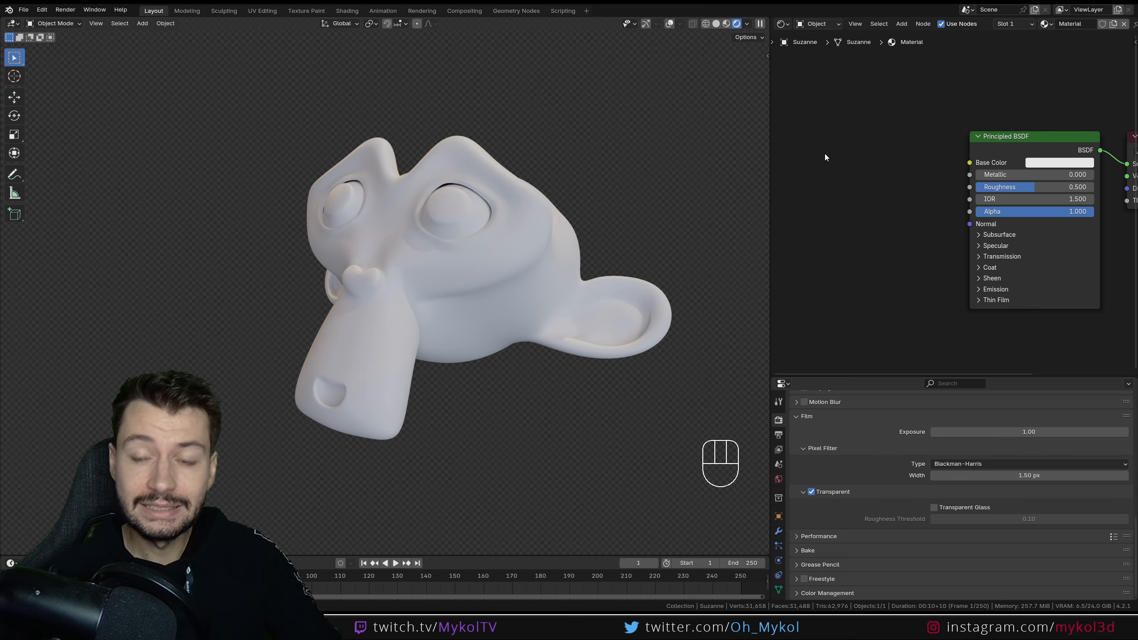
scroll(857, 198, "down", 2)
middle_click_drag(857, 197, 808, 191)
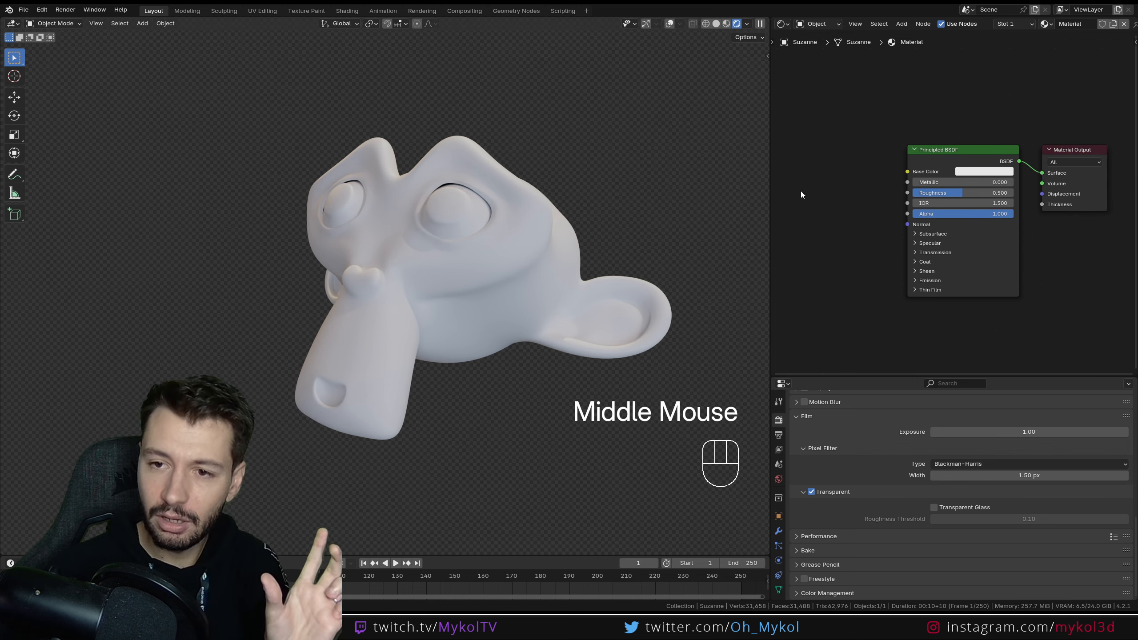
left_click_drag(907, 105, 949, 307)
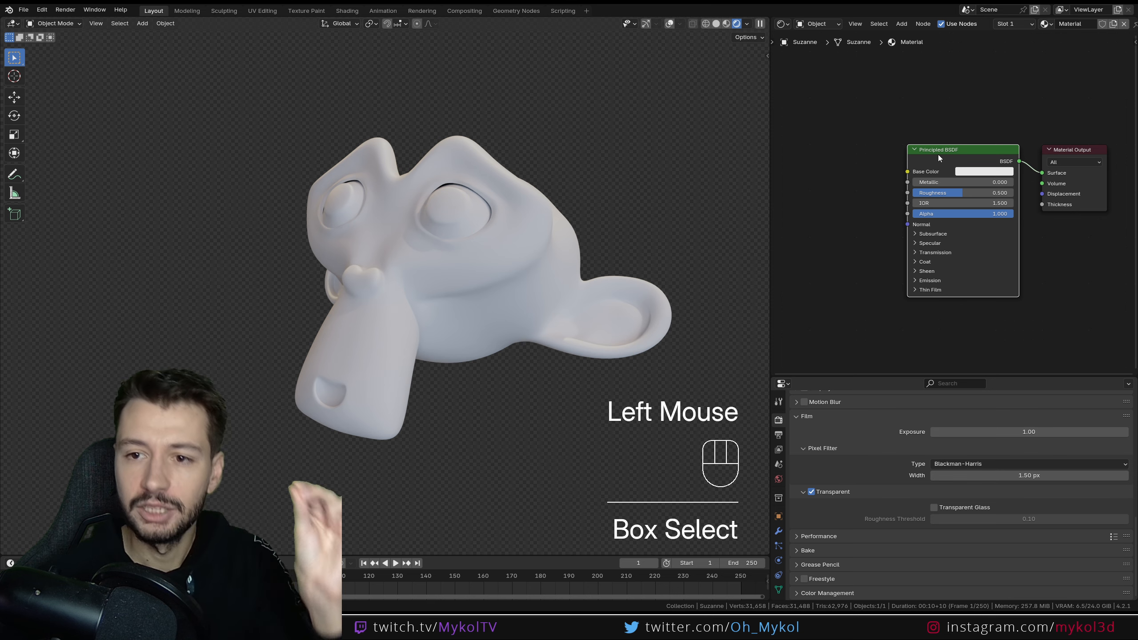
left_click_drag(1058, 104, 1087, 260)
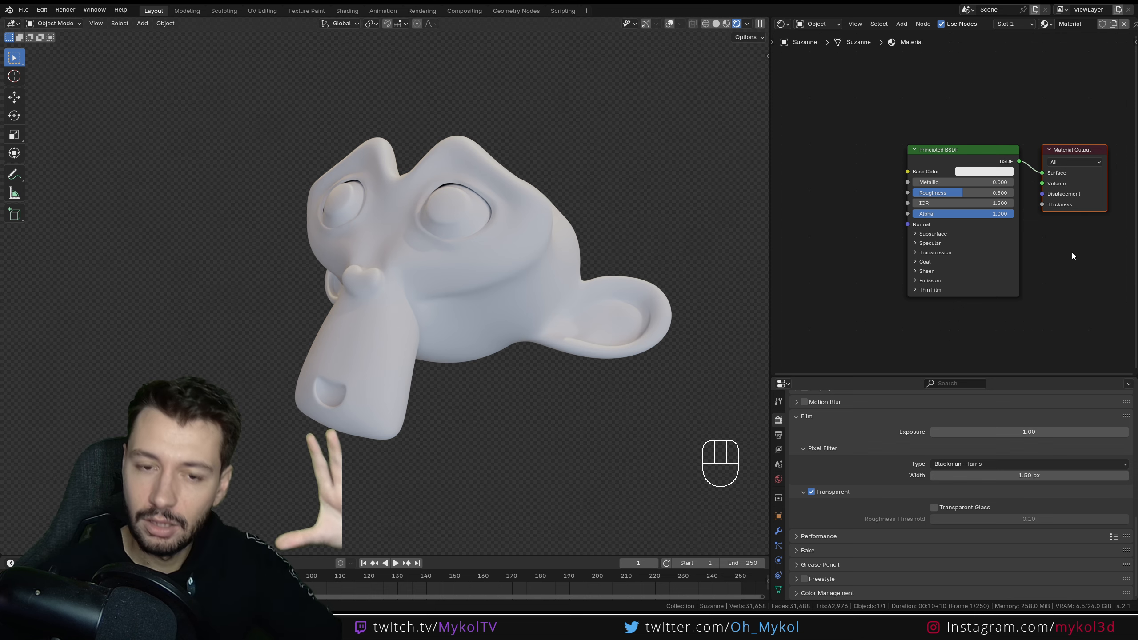
Examine the Principled BSDF node's inputs up close and look into its Subsurface section, leaving the section collapsed
scroll(1010, 201, "up", 3)
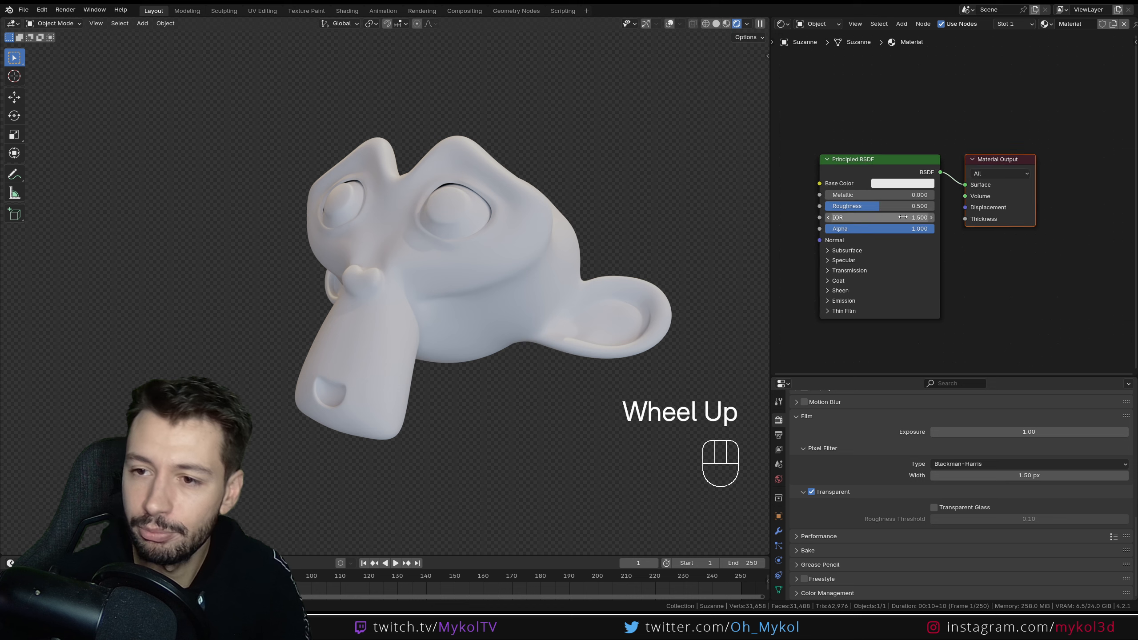
left_click(993, 122)
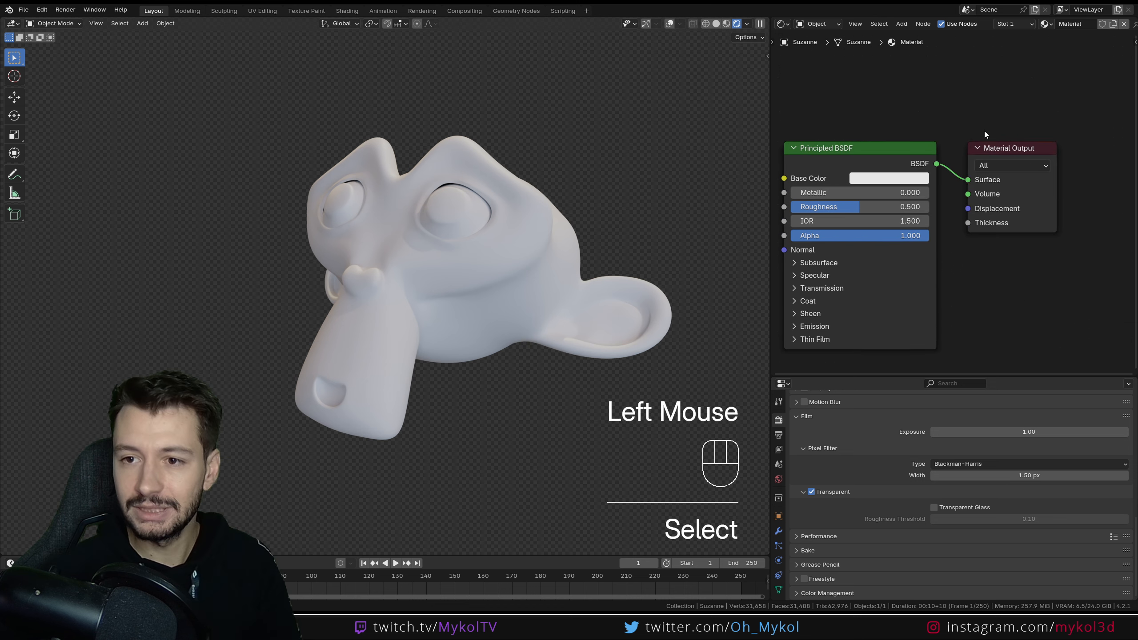
middle_click_drag(985, 131, 995, 84)
scroll(954, 188, "up", 2)
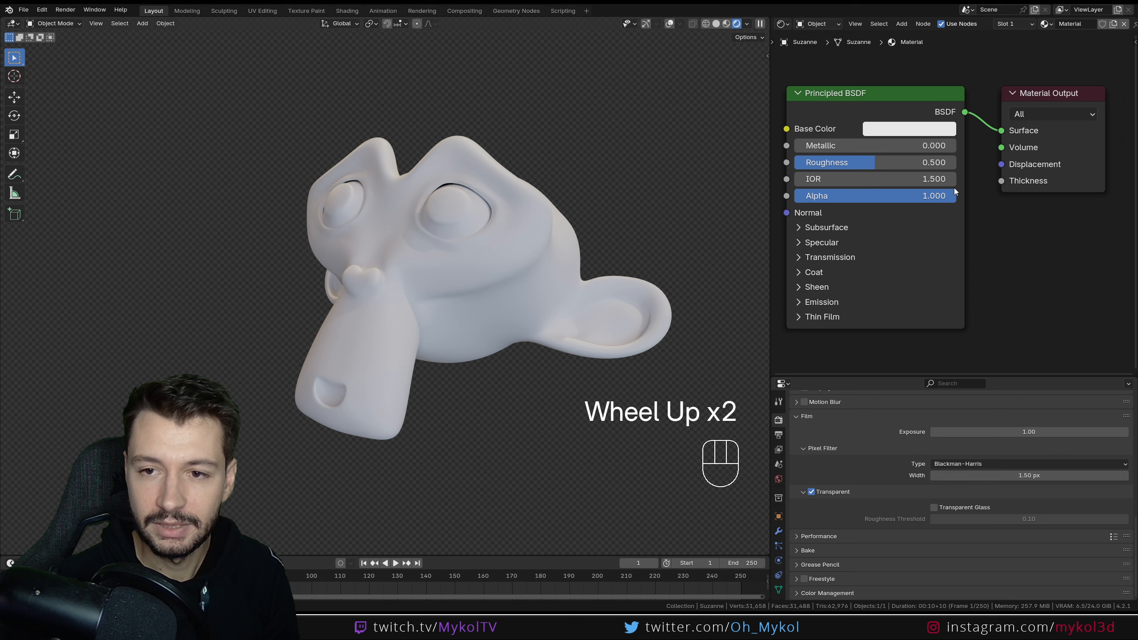
scroll(908, 89, "down", 1)
middle_click_drag(908, 89, 918, 79)
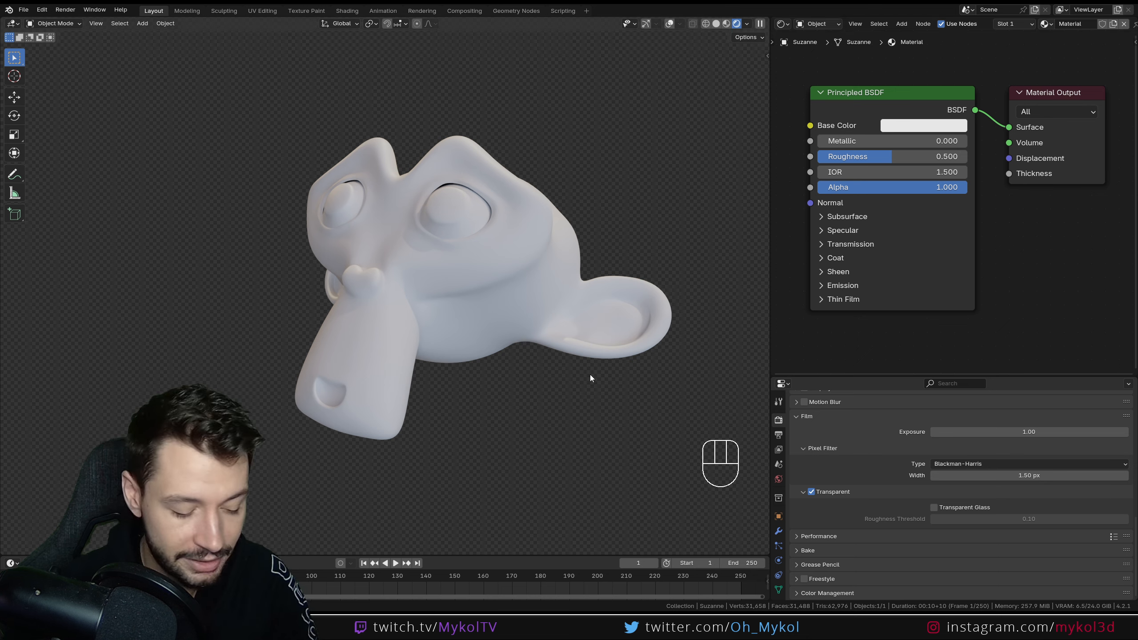
middle_click_drag(610, 339, 650, 346, "shift")
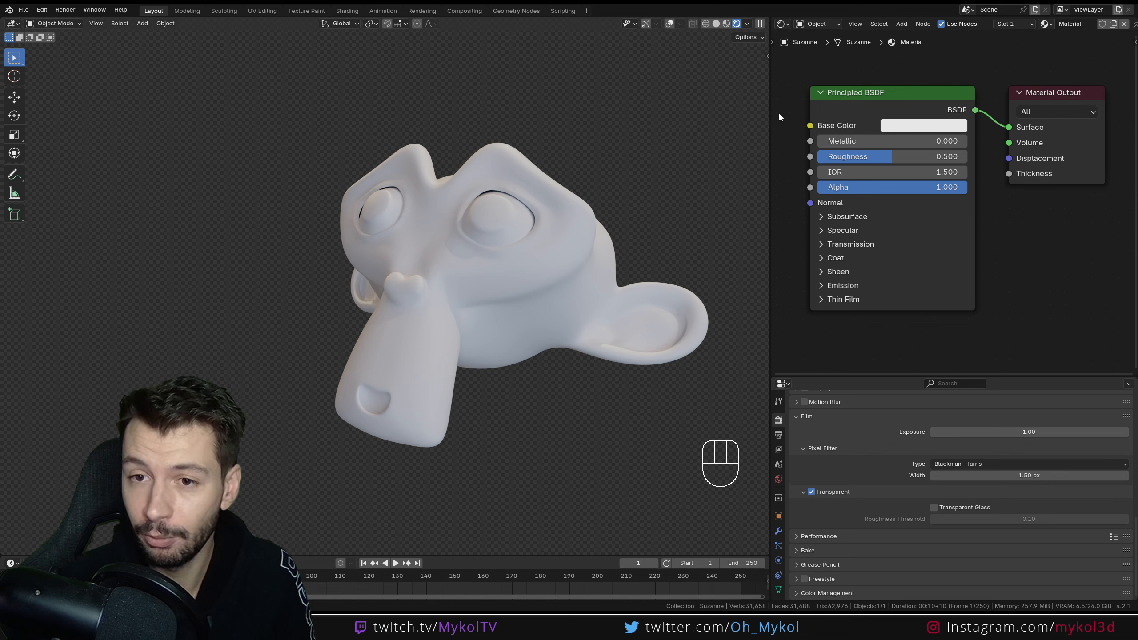
left_click_drag(782, 104, 827, 238)
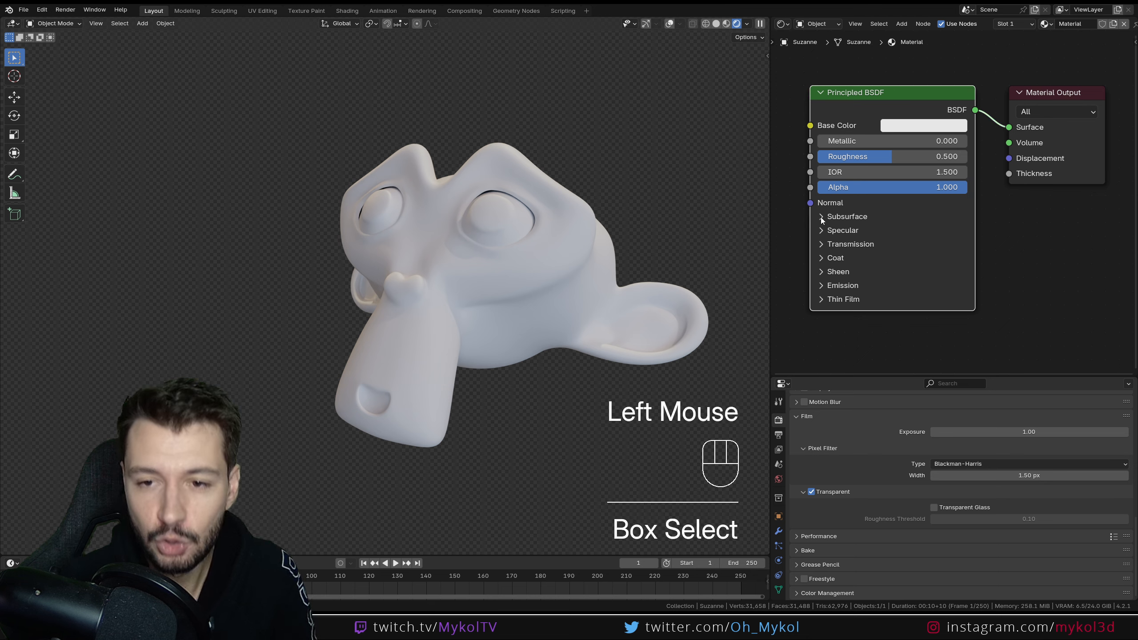
left_click(821, 217)
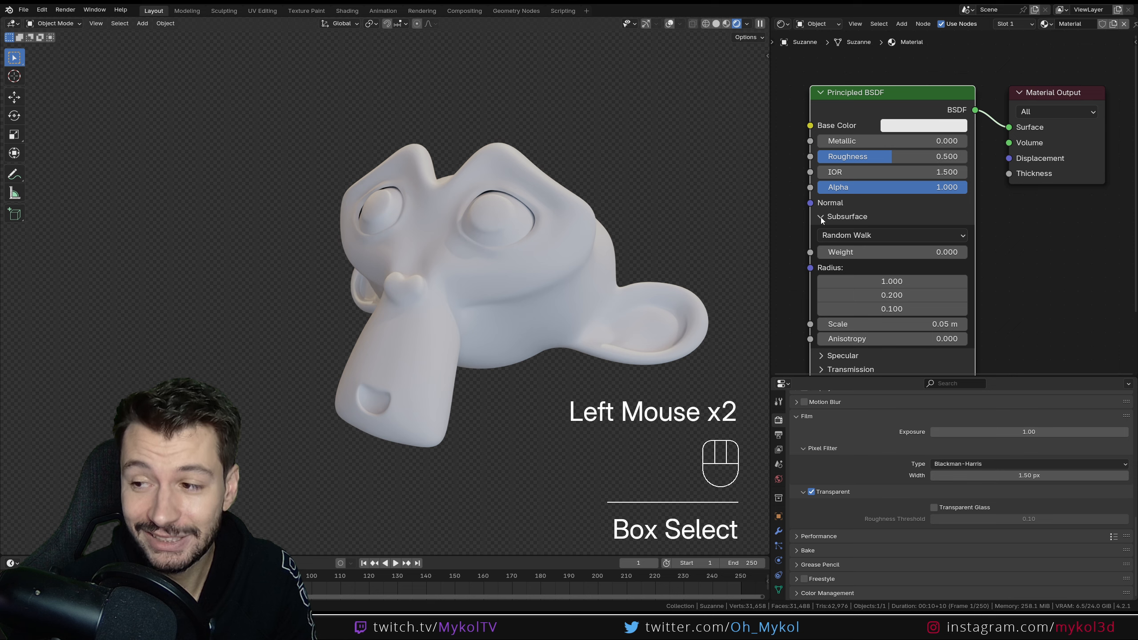
left_click(821, 218)
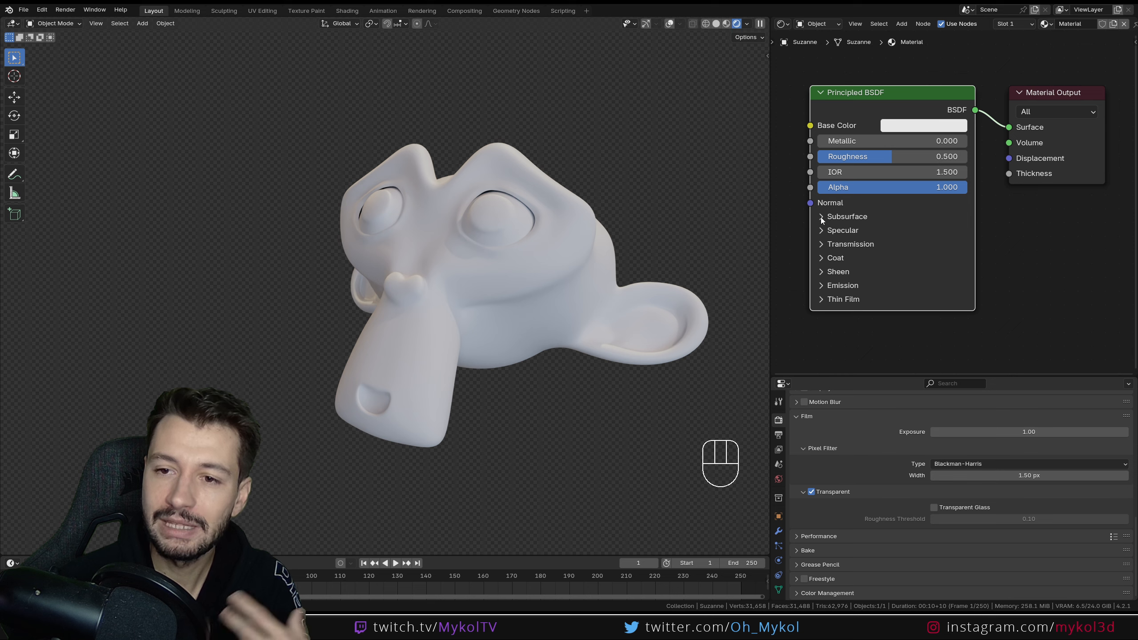
Try a green and a yellow Base Color on the Principled BSDF node
left_click(913, 129)
left_click_drag(948, 204, 920, 183)
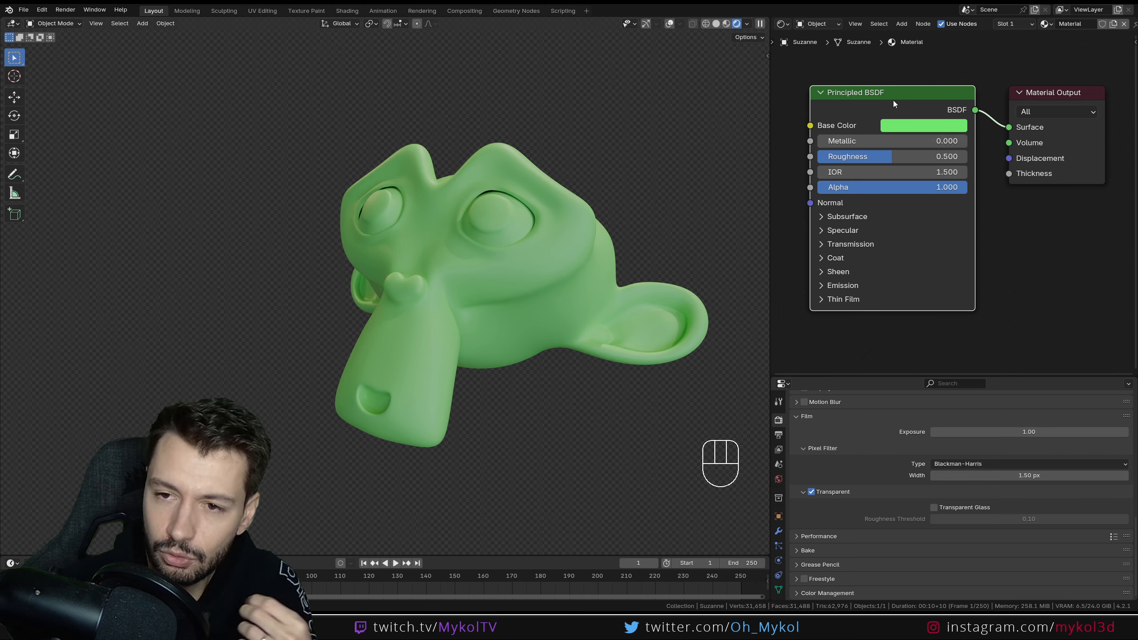
left_click(920, 128)
left_click(926, 214)
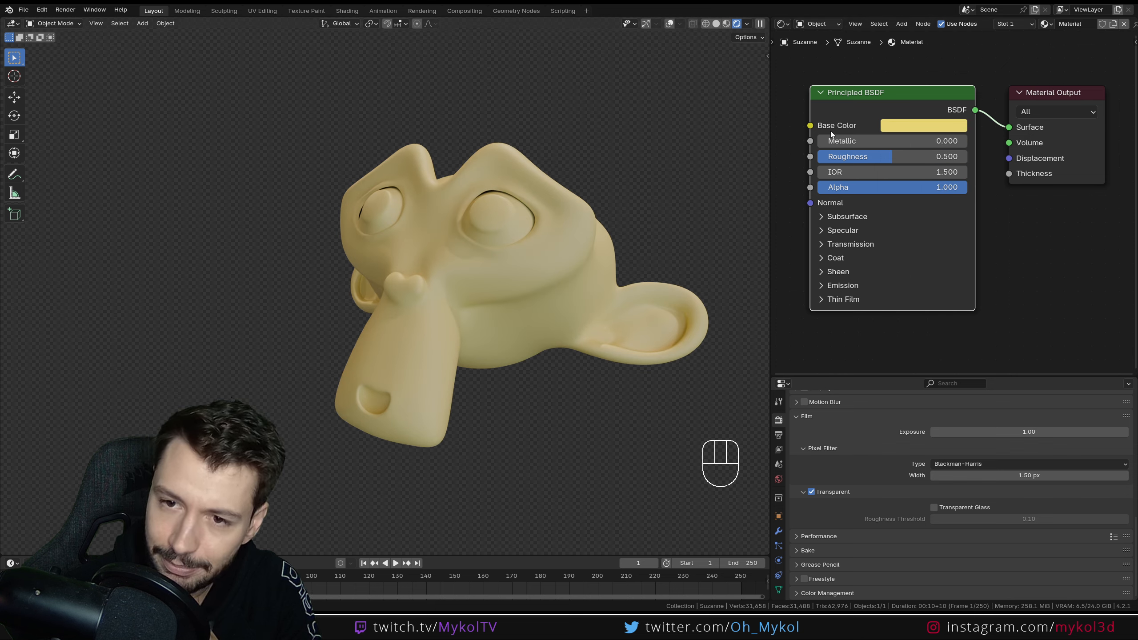
Compare the RGB, HSV and Hex representations of the Base Color in its color picker, ending on HSV
middle_click_drag(814, 208, 818, 244)
scroll(802, 255, "up", 2)
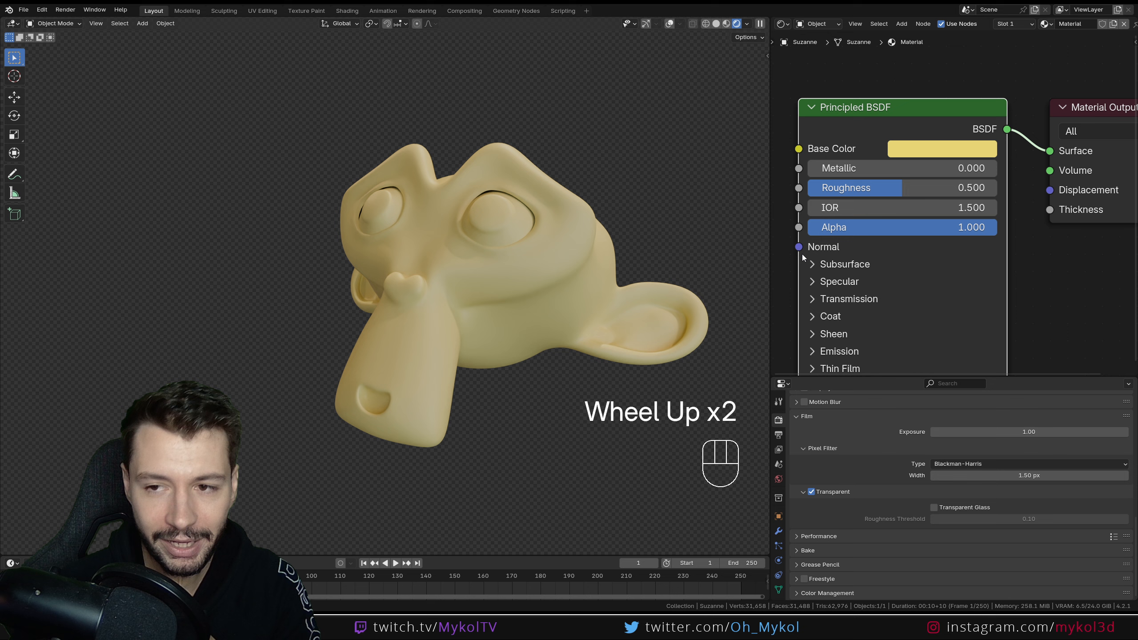
scroll(836, 236, "up", 1)
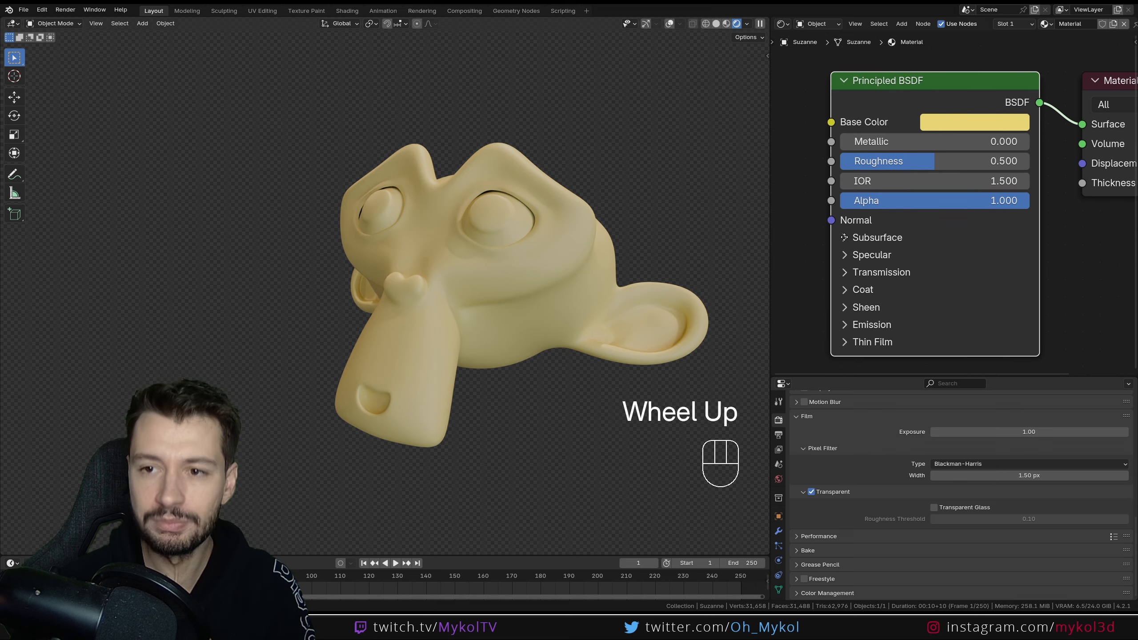
left_click(968, 121)
left_click(889, 311)
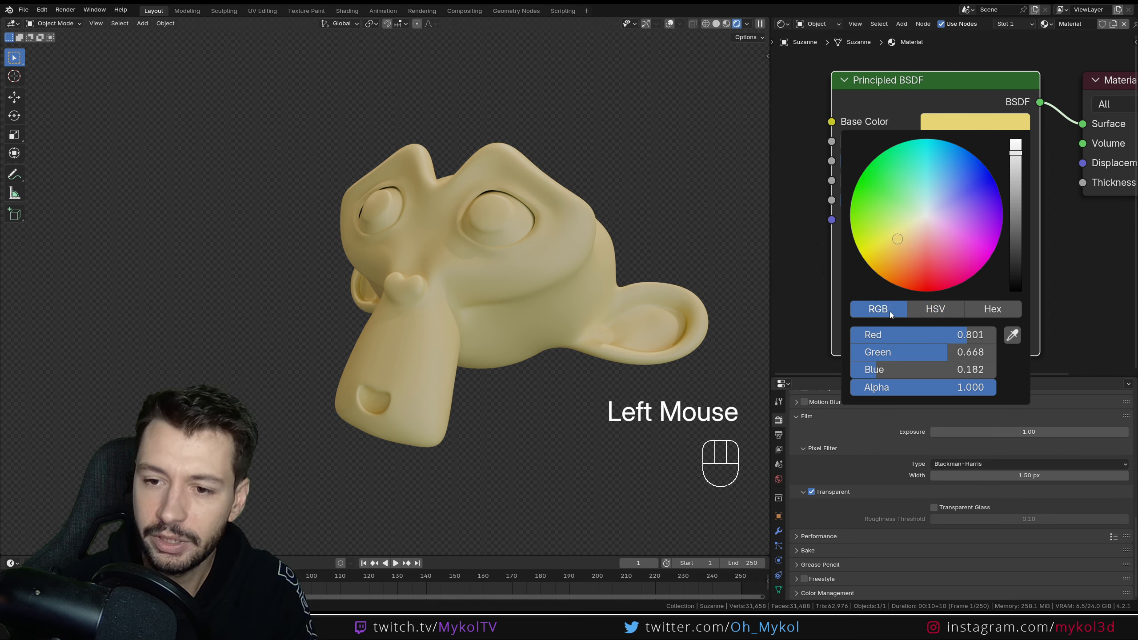
left_click(936, 312)
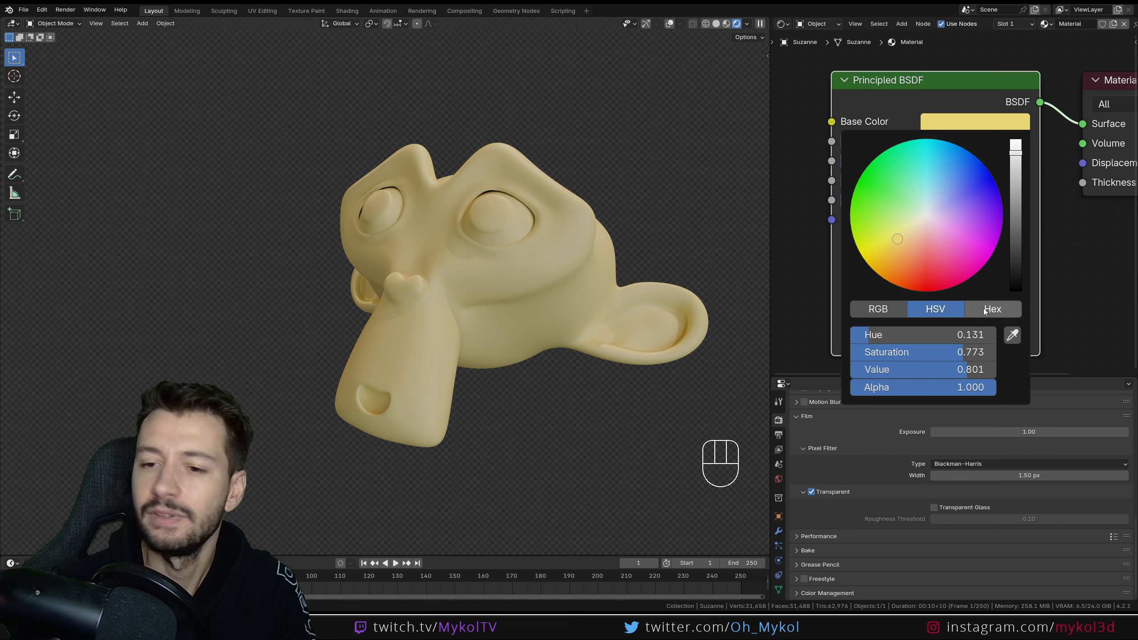
left_click(993, 309)
left_click(936, 310)
Adjust the Base Color to a bright warm yellow with hue about 0.117, saturation 0.721 and value 0.892
mouse_move(897, 238)
left_mouse_down()
mouse_move(916, 183)
mouse_move(972, 189)
mouse_move(928, 186)
mouse_move(913, 224)
left_mouse_up()
mouse_move(1015, 153)
left_mouse_down()
mouse_move(1016, 263)
mouse_move(1015, 143)
mouse_move(1016, 276)
mouse_move(1015, 152)
left_mouse_up()
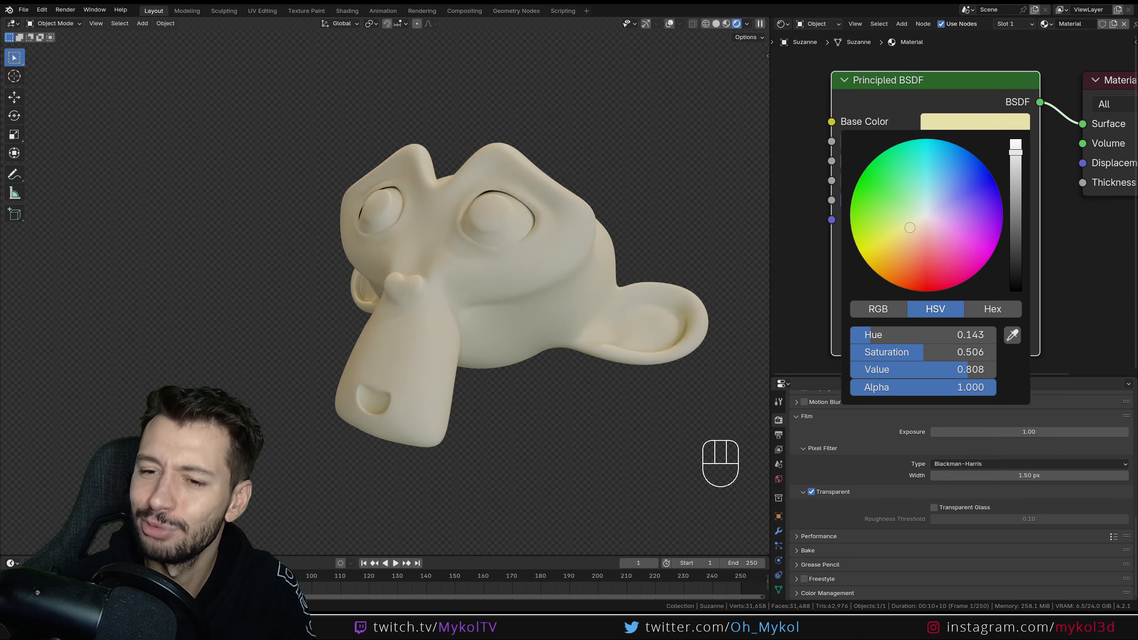
left_click_drag(912, 225, 903, 238)
left_click_drag(1016, 153, 1015, 146)
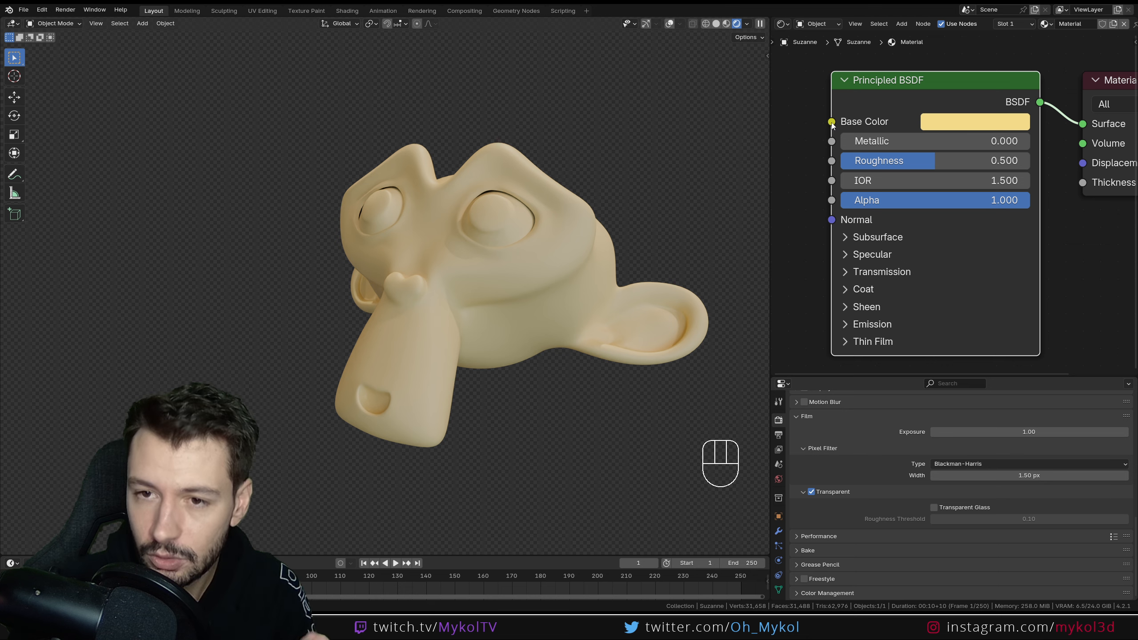
Shift the Principled BSDF node's Base Color from yellow to a warmer light orange
left_click_drag(815, 109, 836, 148)
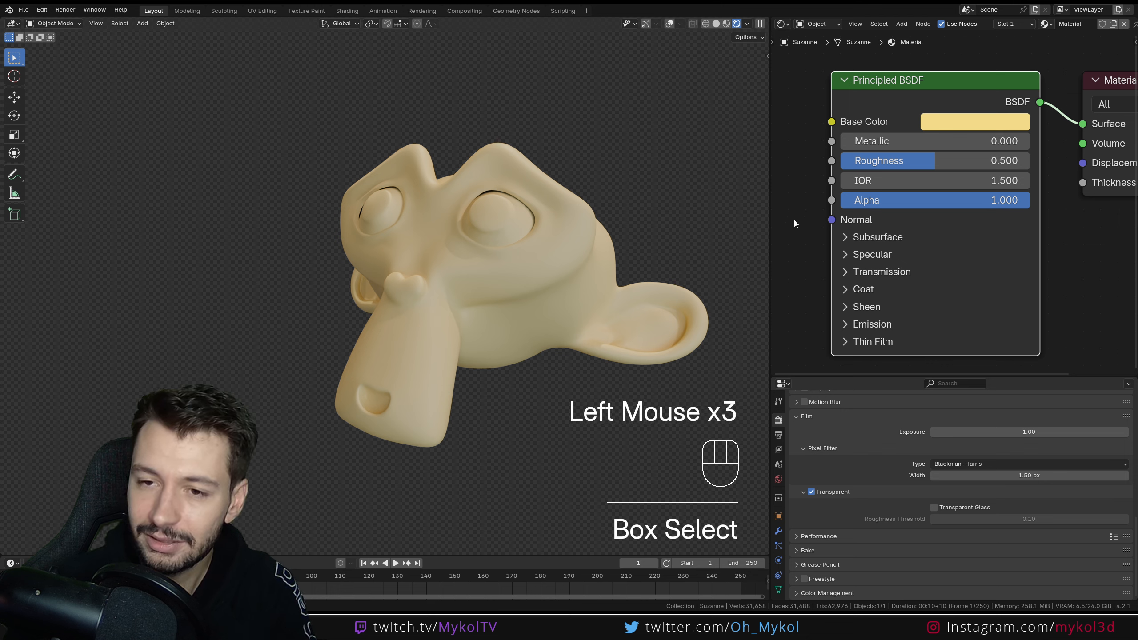
left_click(789, 254)
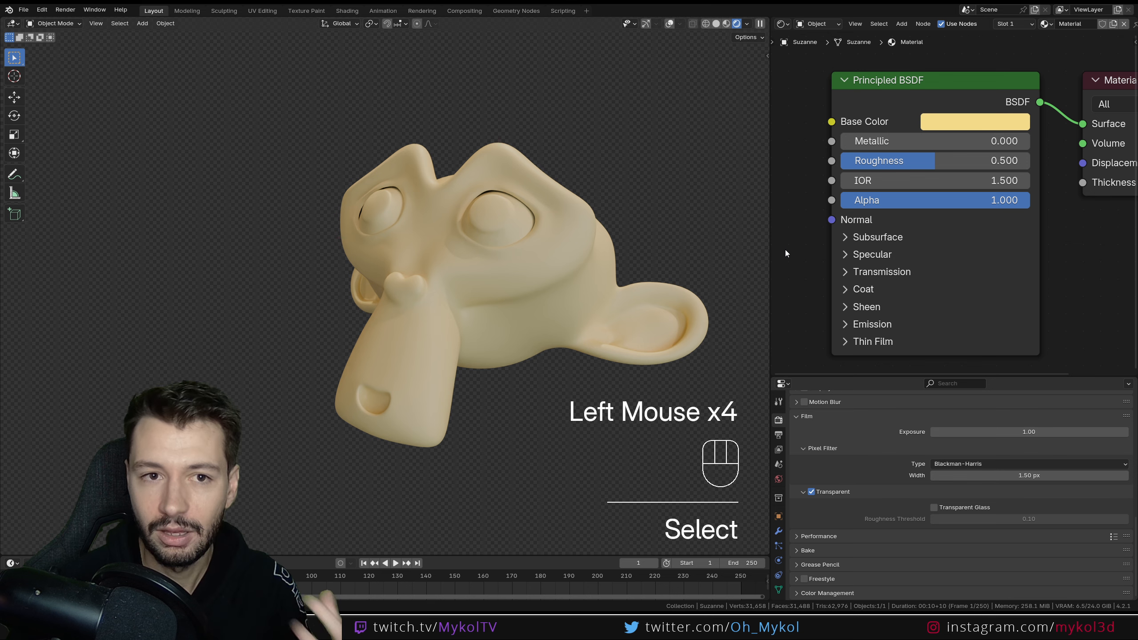
left_click_drag(821, 215, 837, 228)
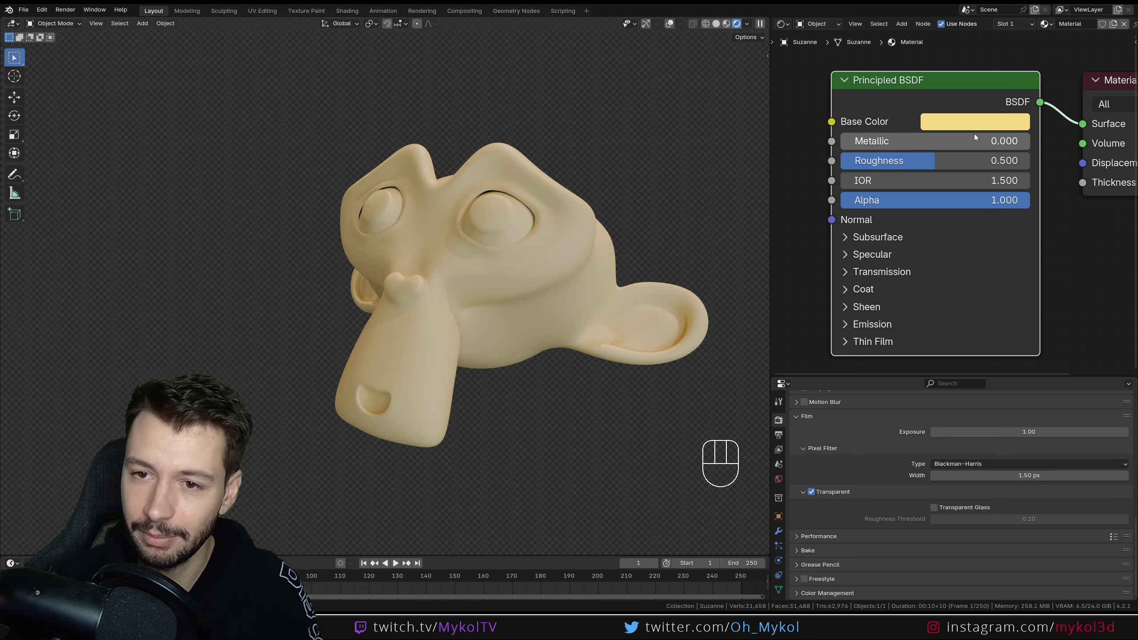
left_click(950, 118)
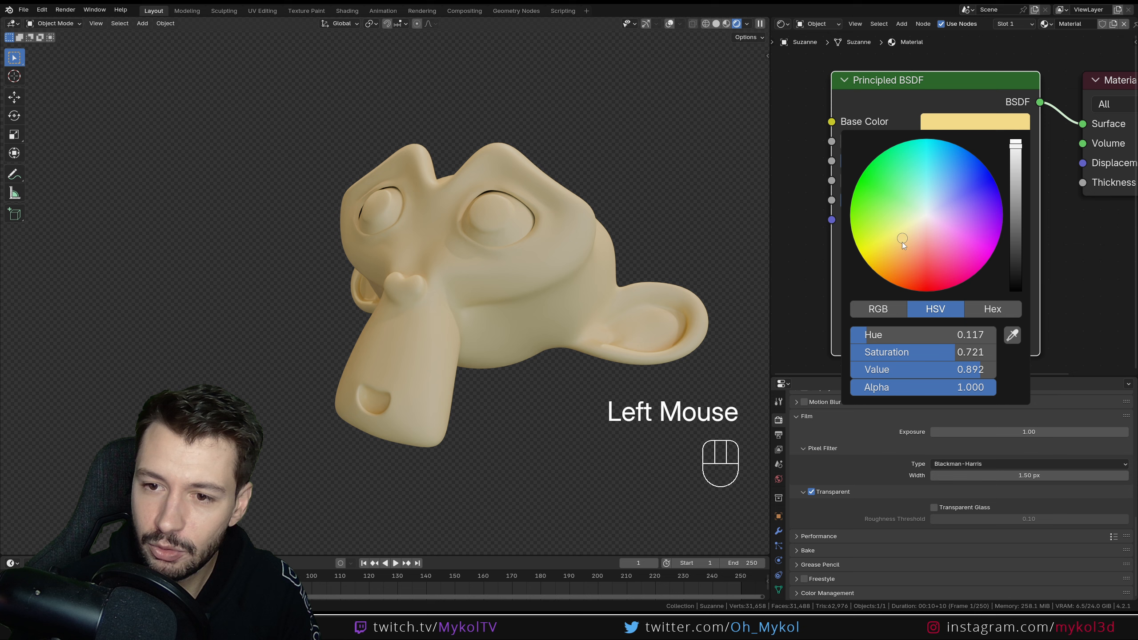
left_click_drag(902, 243, 902, 247)
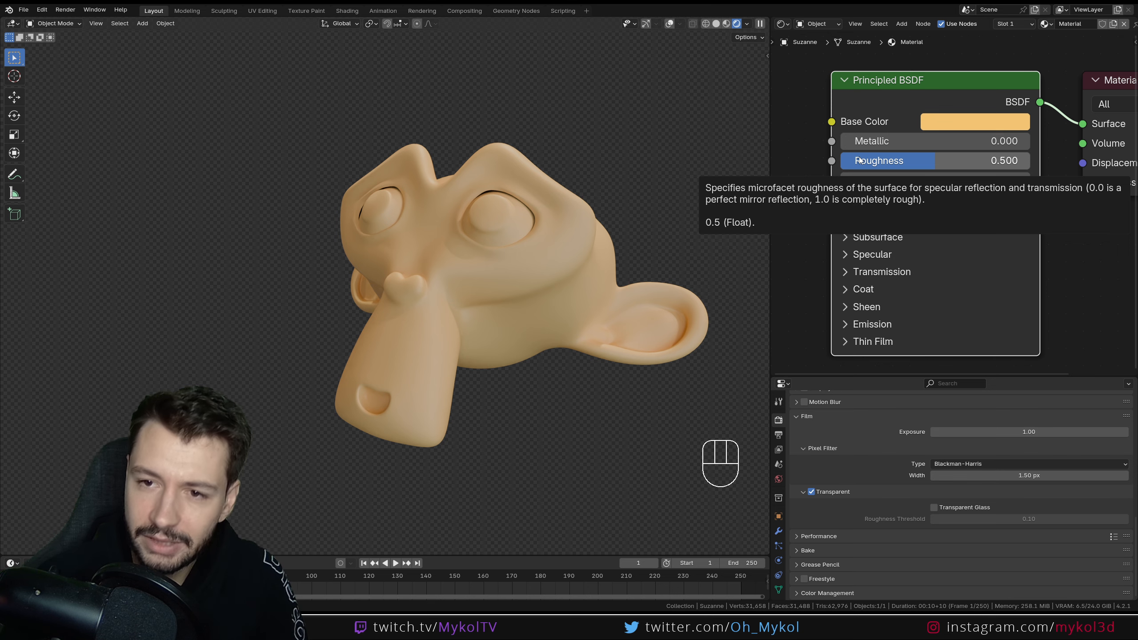
Set the Principled BSDF node's Metallic value to 0.45
mouse_move(881, 142)
left_mouse_down()
mouse_move(951, 143)
mouse_move(874, 145)
left_mouse_up()
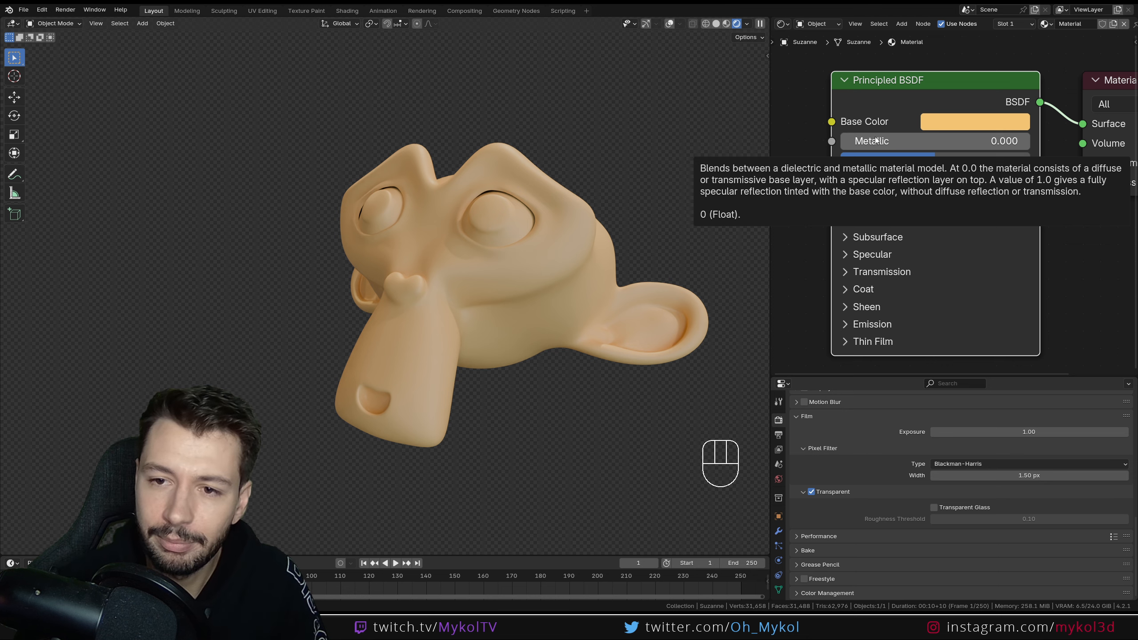
left_click(876, 141)
type("0.45")
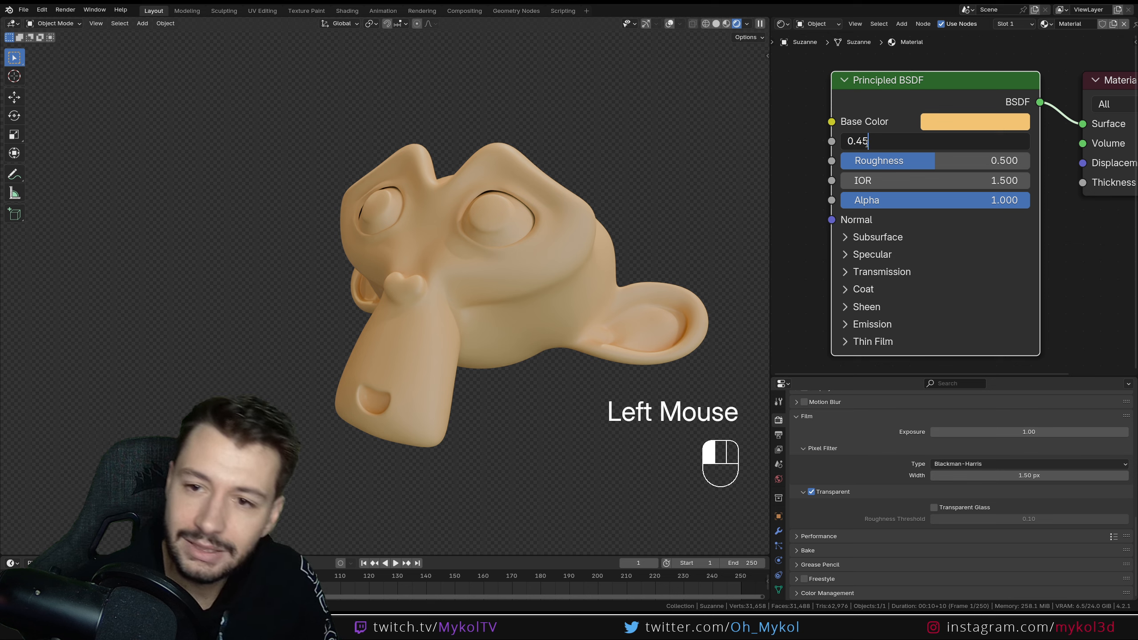
key("Return")
left_click(866, 142)
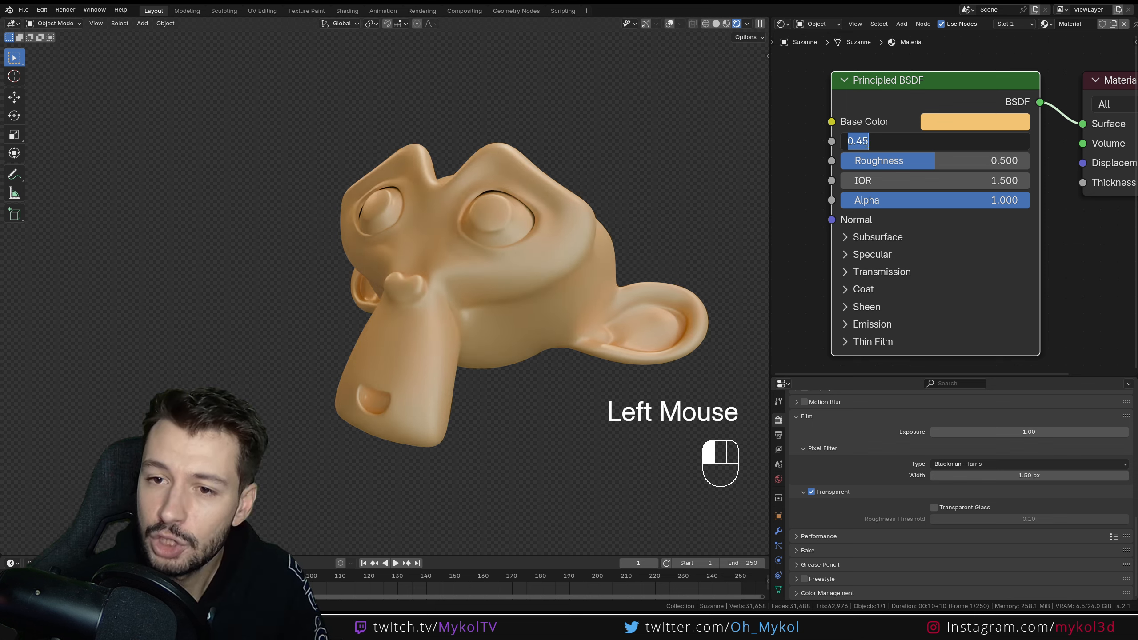
left_click(791, 144)
Try raising the Metallic value beyond the slider's range by entering 5
left_click_drag(924, 142, 1025, 141)
left_click(979, 143)
type("5")
key("Return")
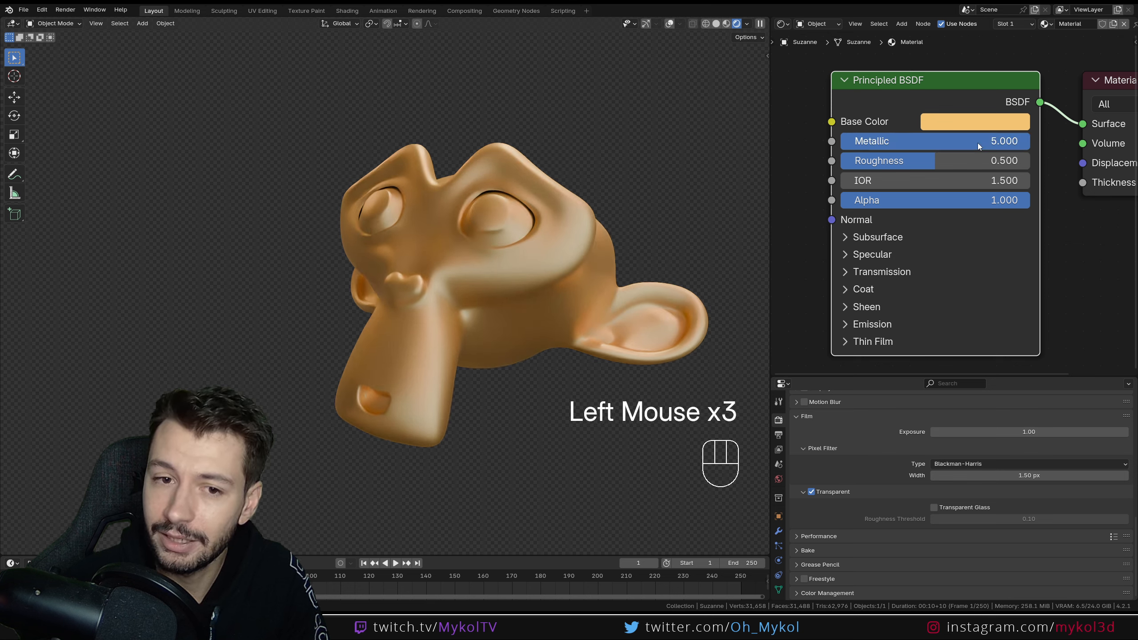
Set the Metallic value to 1, test it at about 0.664, and return it to 1.000
left_click_drag(984, 146, 1029, 142)
left_click(1026, 143)
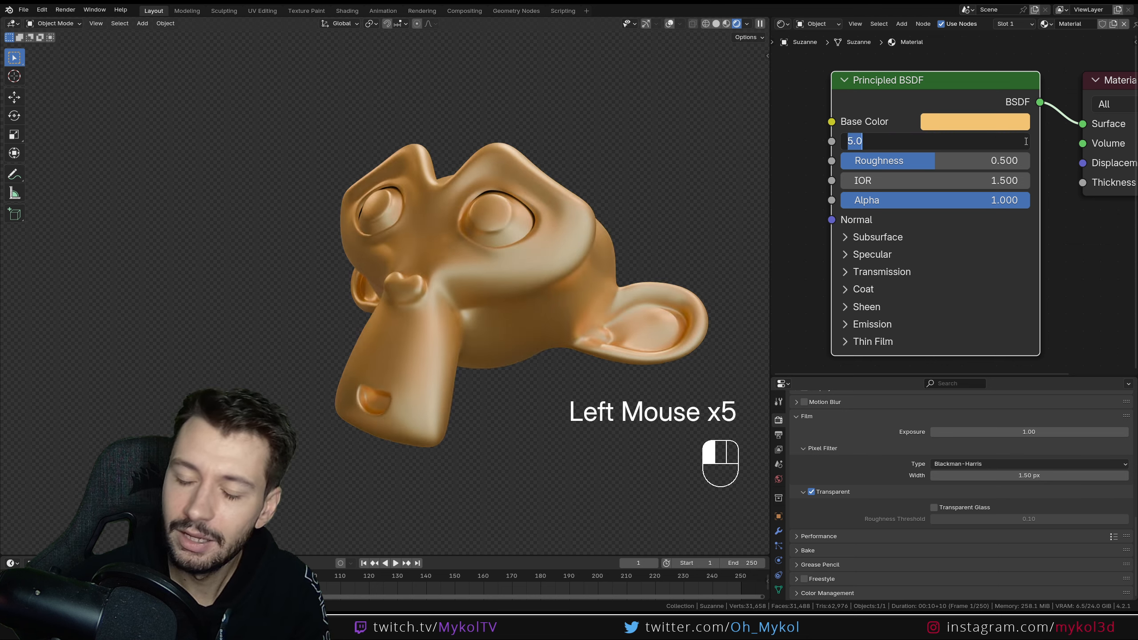
type("1")
key("Return")
left_click_drag(1026, 143, 966, 142)
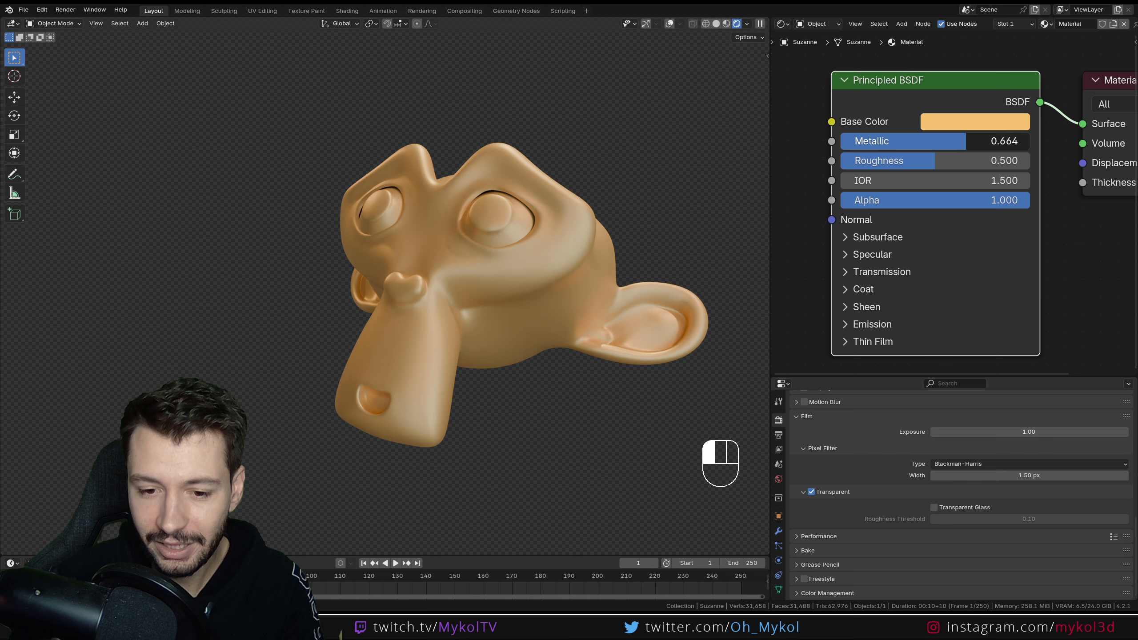
left_click_drag(965, 142, 1030, 142)
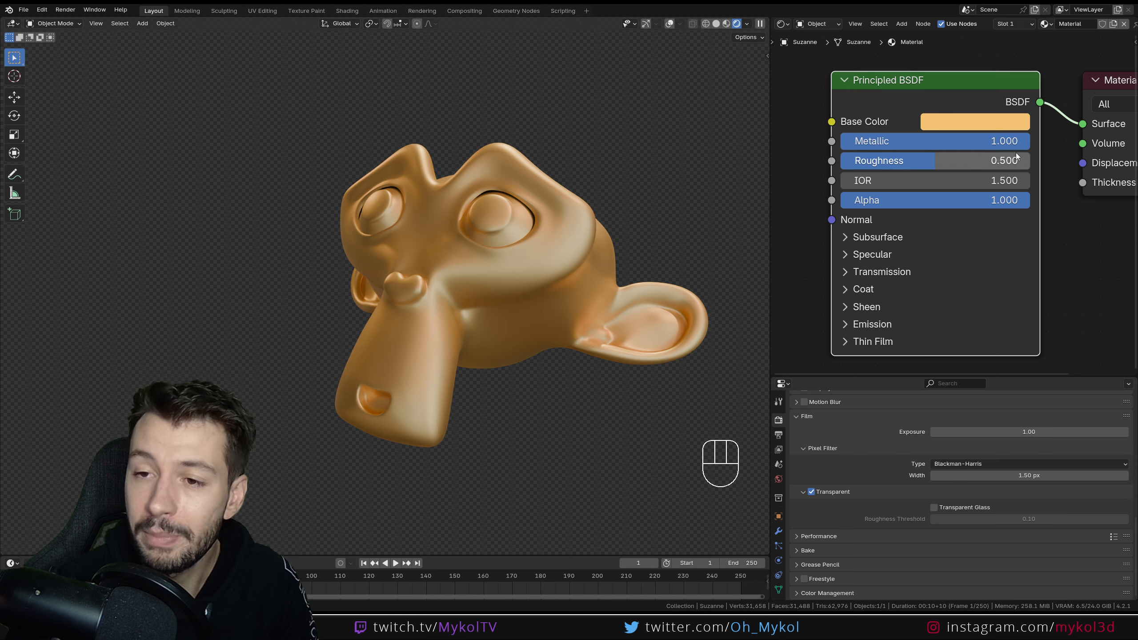
Turn off the Film's Transparent option so the environment background shows behind Suzanne
left_click_drag(999, 142, 1029, 141)
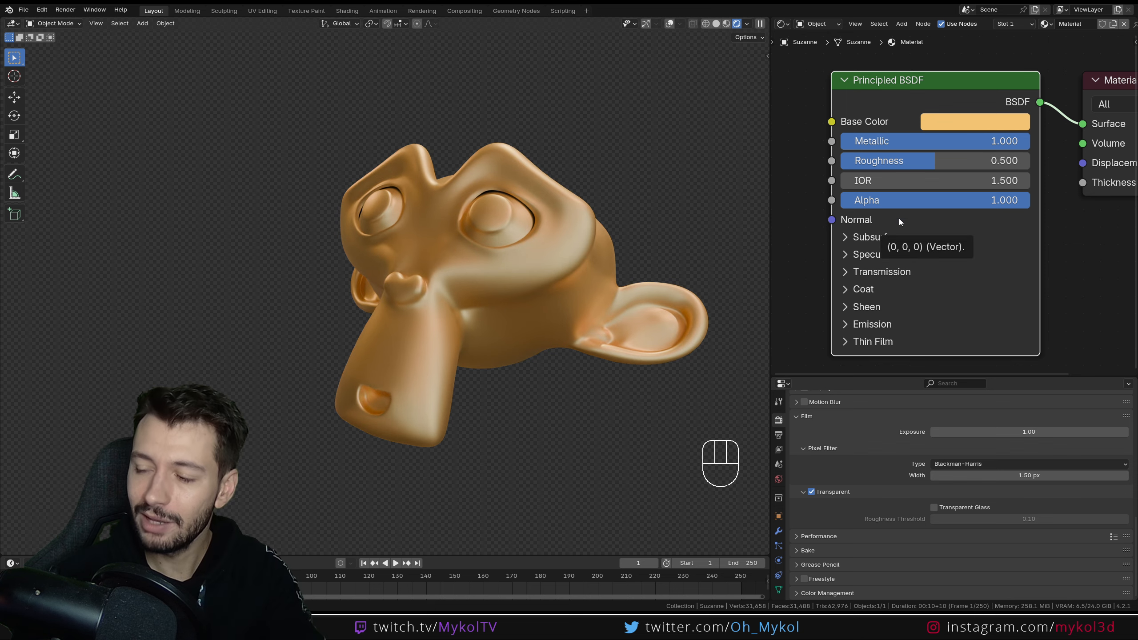
scroll(821, 489, "down", 1)
left_click(811, 492)
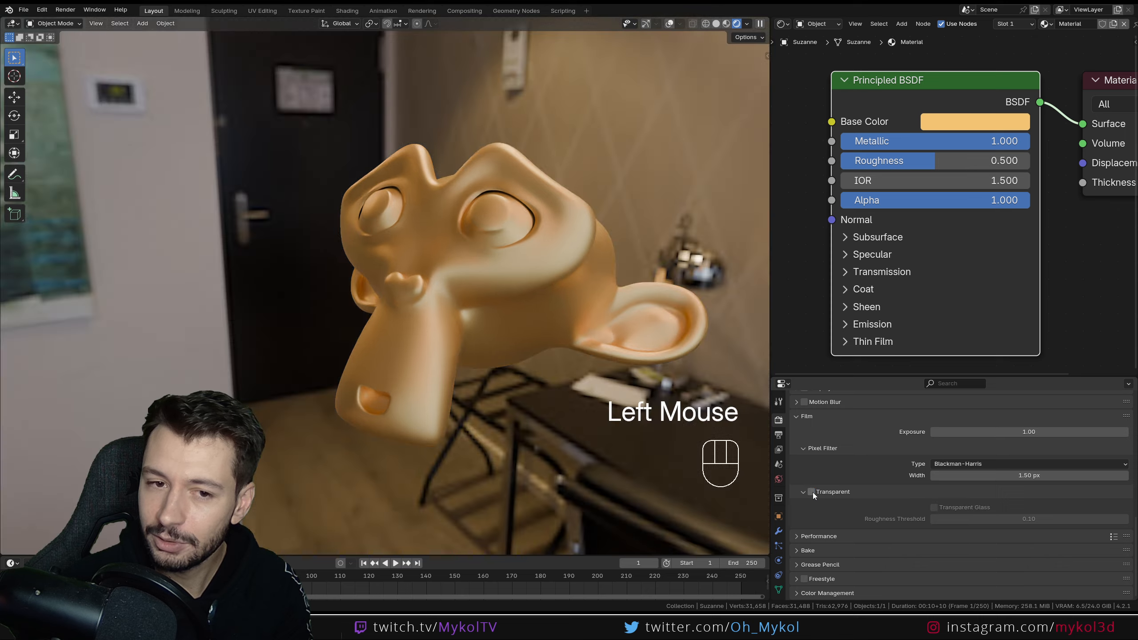
middle_click_drag(602, 375, 117, 370)
middle_click_drag(287, 382, 330, 376)
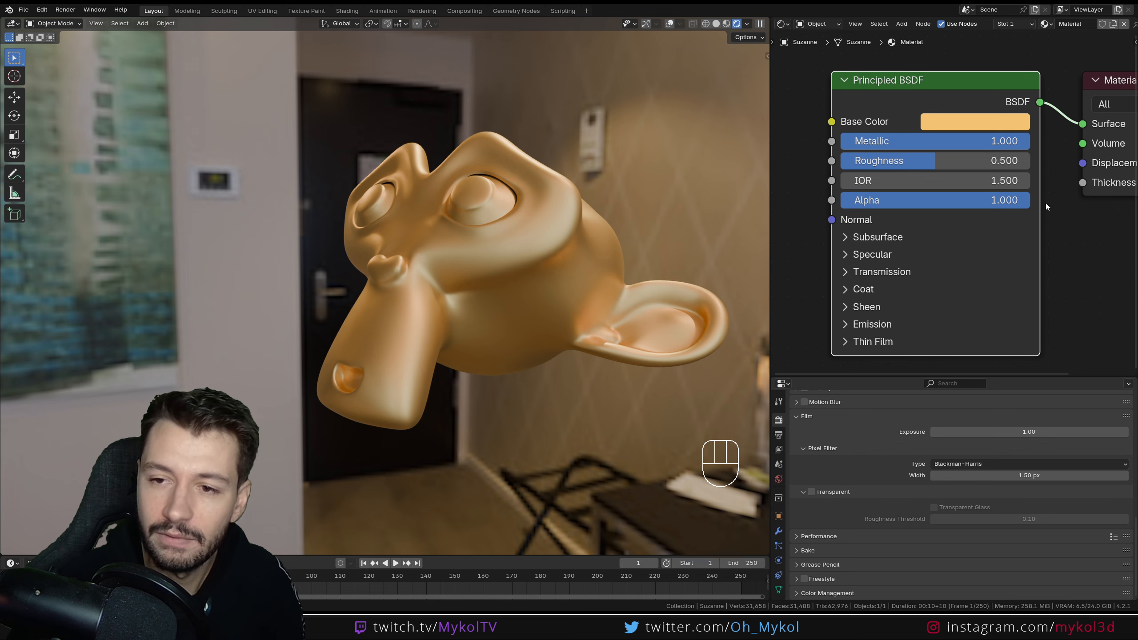
Test the material's Roughness at 1.000, lower it to 0.000, and inspect the reflections on Suzanne's head
left_click_drag(932, 161, 1026, 160)
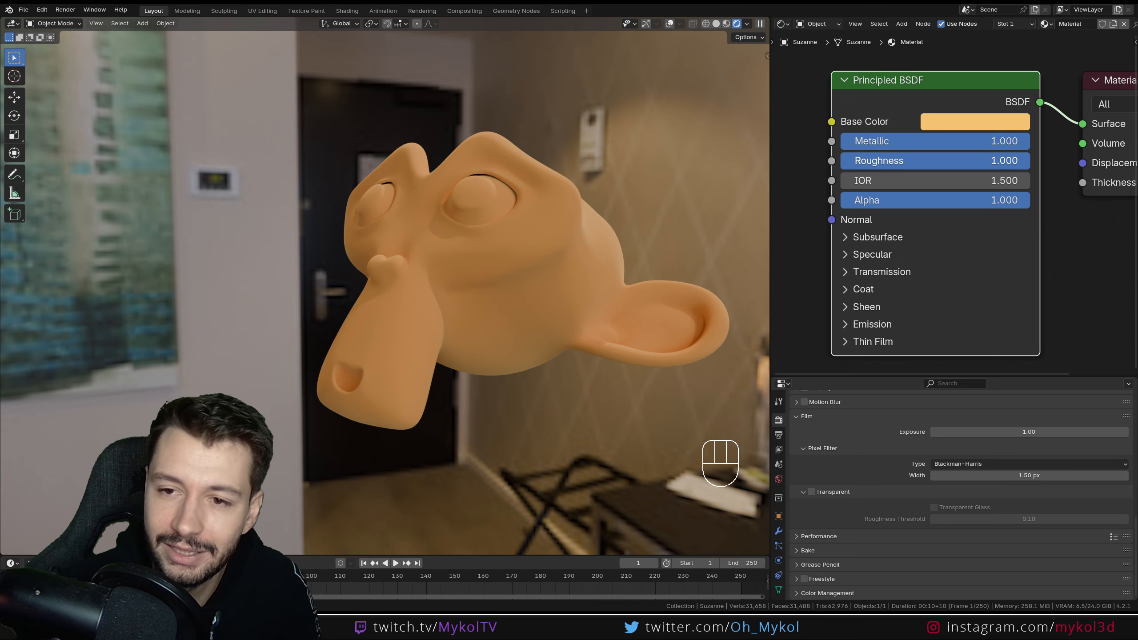
left_click_drag(1027, 160, 842, 160)
middle_click_drag(569, 225, 481, 253)
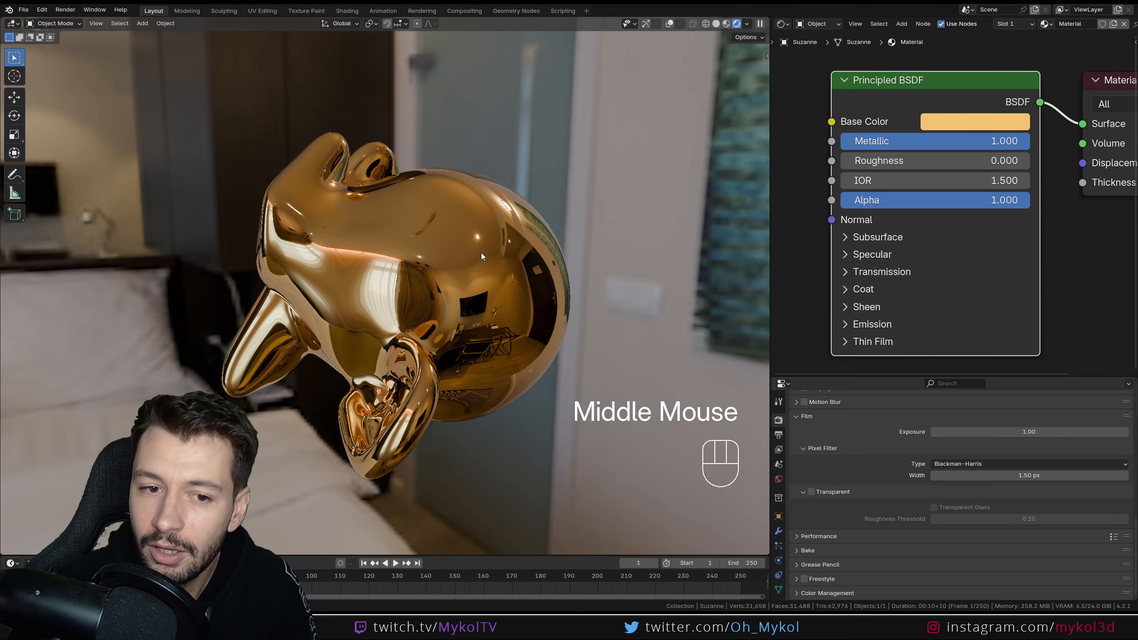
scroll(504, 308, "up", 2)
mouse_move(503, 308)
middle_mouse_down()
mouse_move(482, 313)
mouse_move(494, 320)
middle_mouse_up()
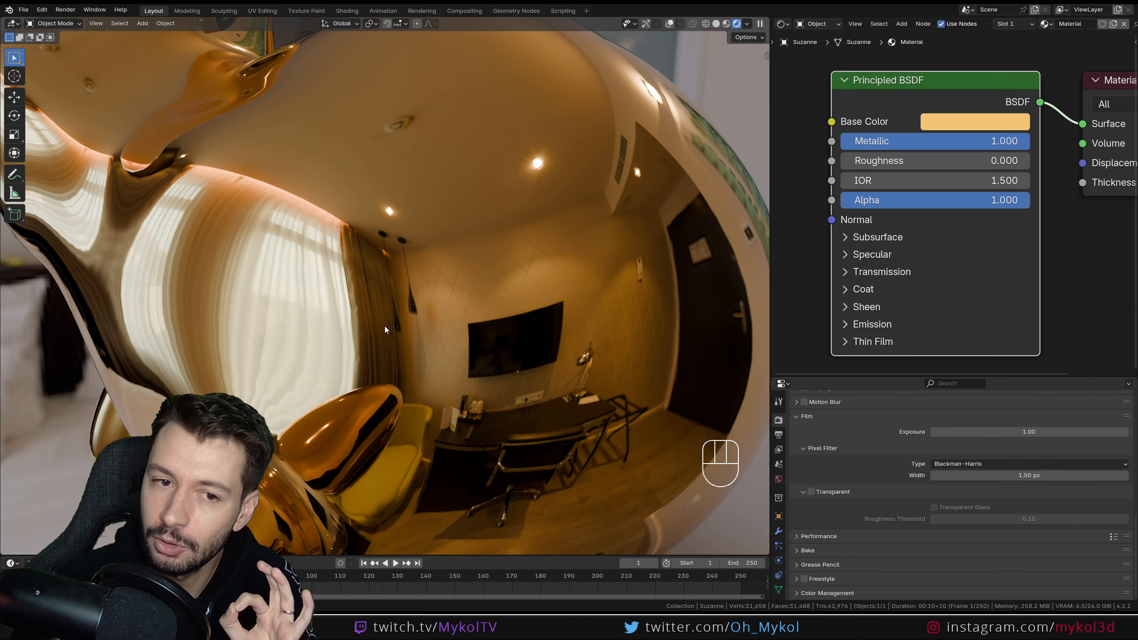
Add a UV sphere and move it up beside Suzanne, clear of her head
scroll(384, 325, "down", 2)
middle_click_drag(384, 325, 448, 311)
key("shift+a")
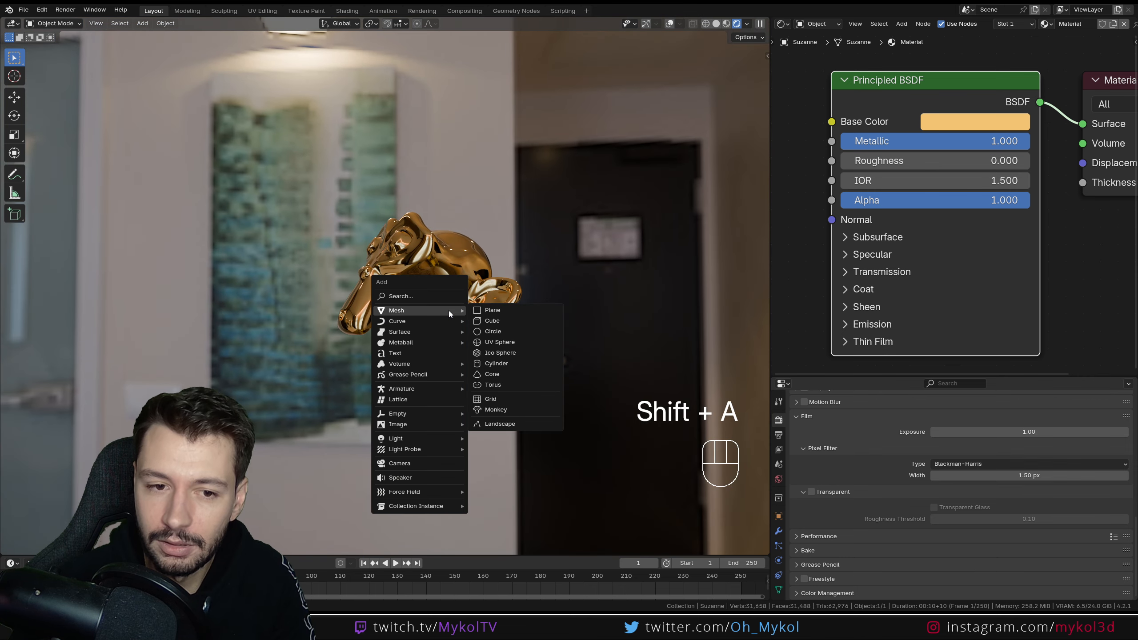
left_click(501, 342)
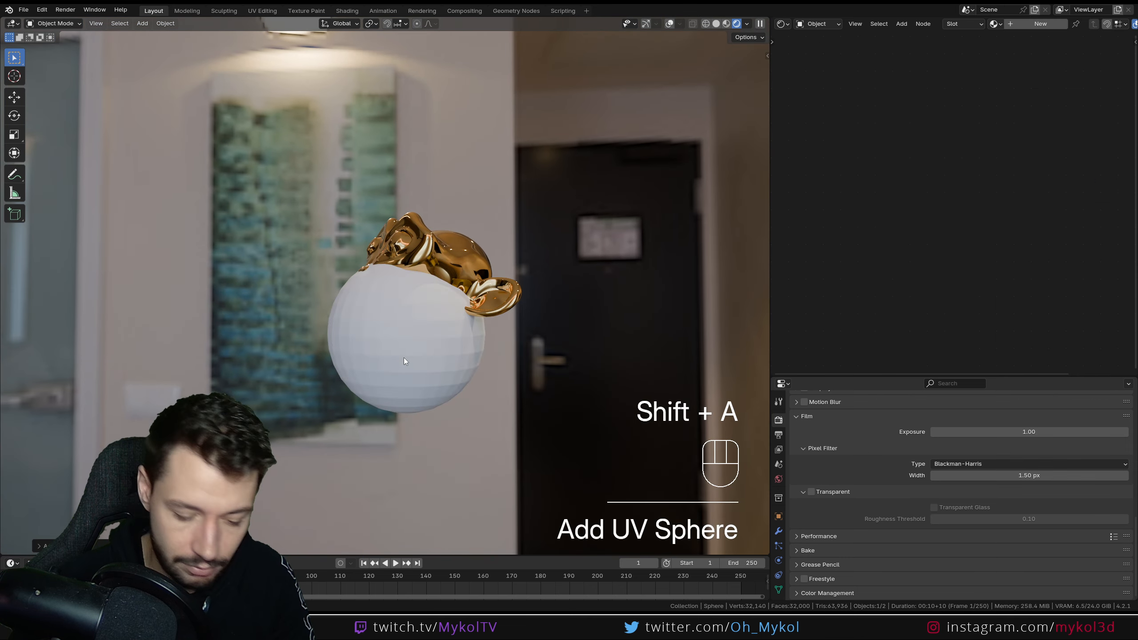
key("g")
left_click(558, 199)
Shade the new sphere smooth
right_click(573, 188)
left_click(615, 146)
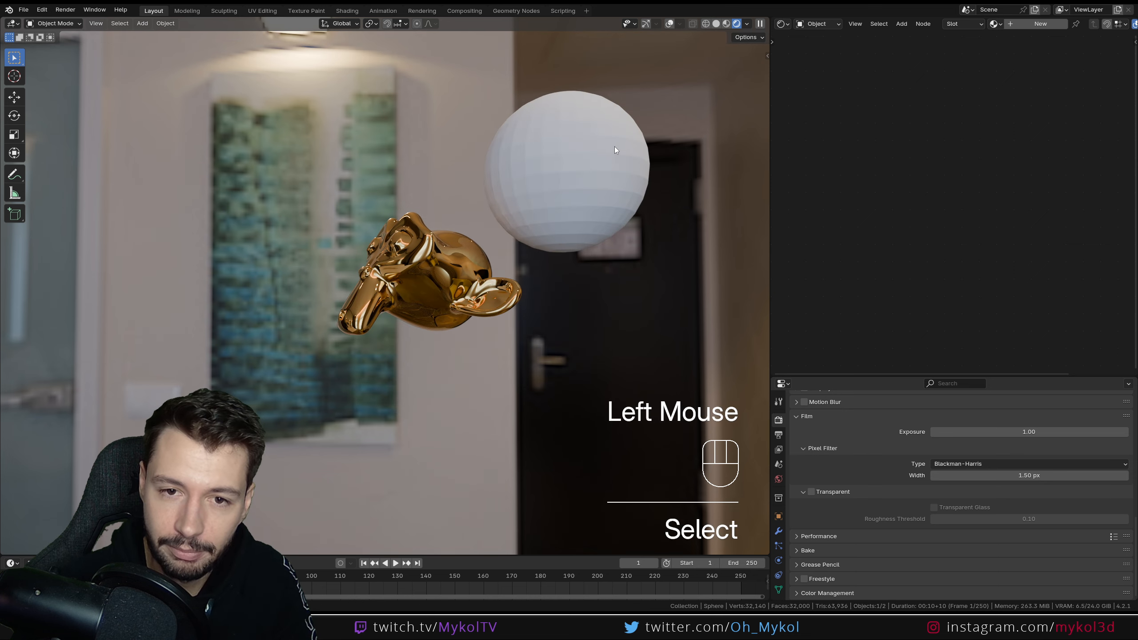
right_click(614, 145)
Give the sphere a new material with a red Base Color and check its reflection on Suzanne
left_click(1049, 26)
left_click(969, 119)
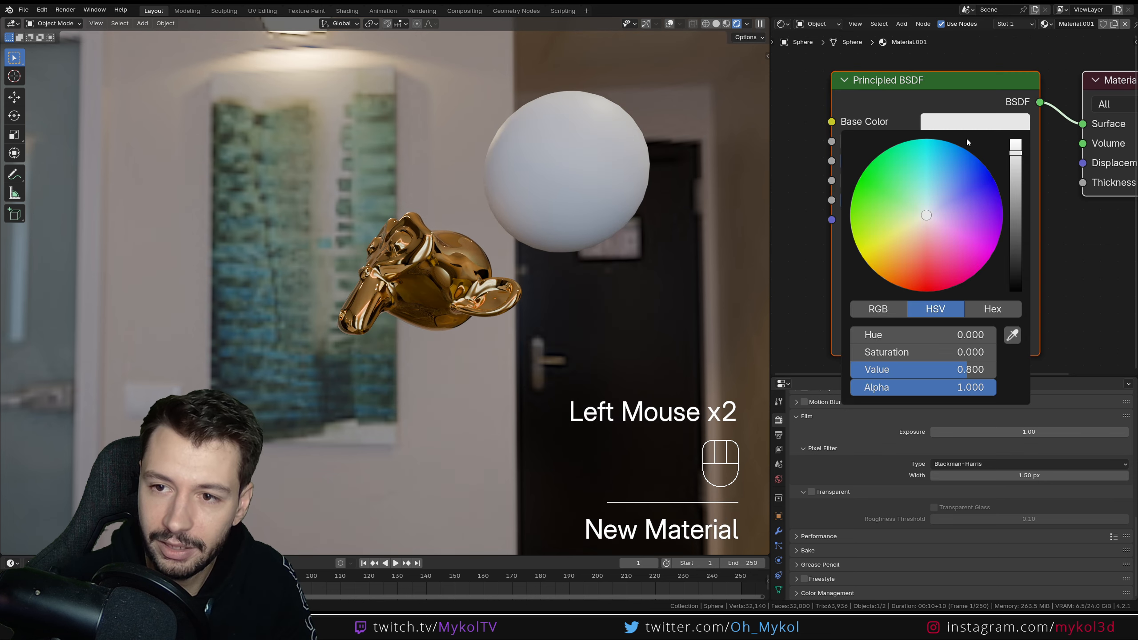
left_click_drag(926, 218, 914, 290)
scroll(484, 311, "up", 2)
middle_click_drag(546, 274, 512, 312)
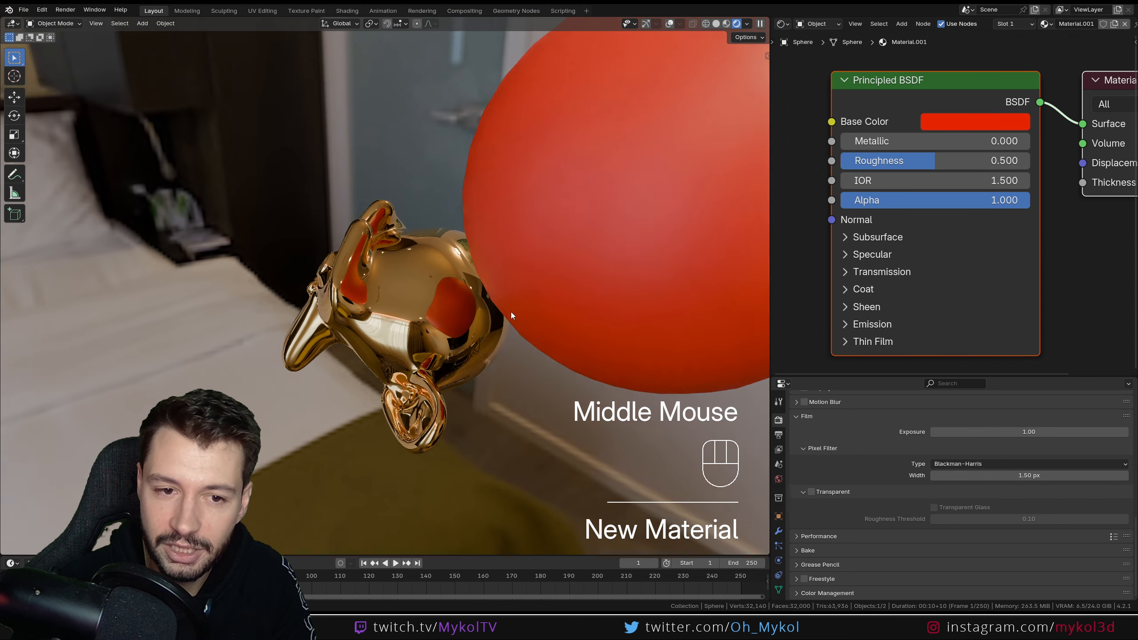
scroll(513, 314, "up", 3)
Select Suzanne and set her material's Roughness to 0.01
left_click(514, 332)
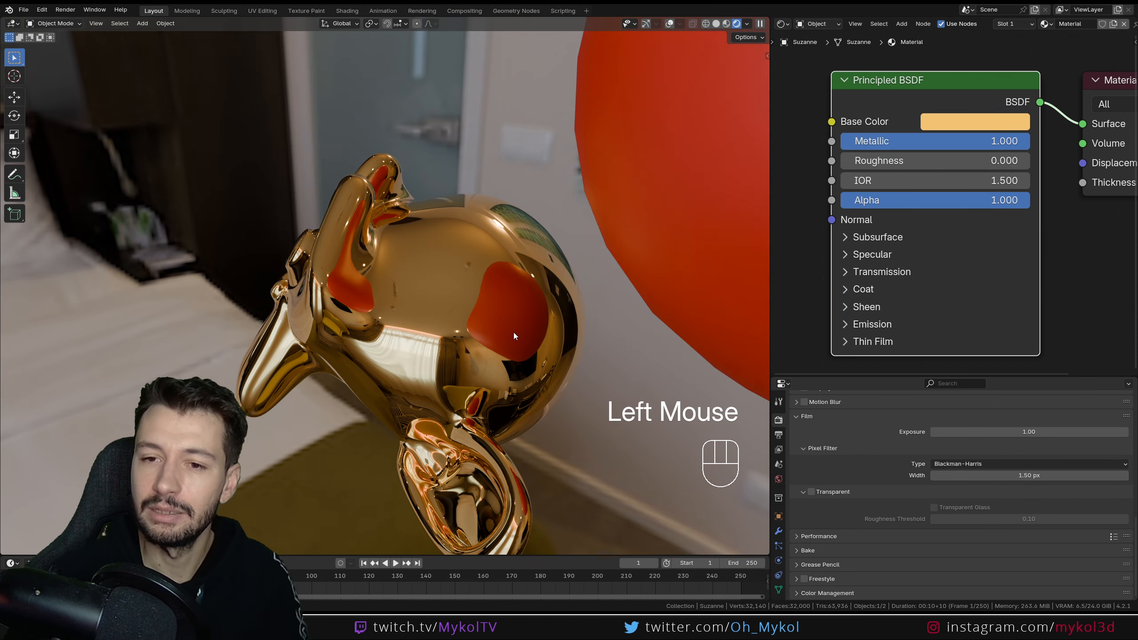
scroll(553, 259, "up", 3)
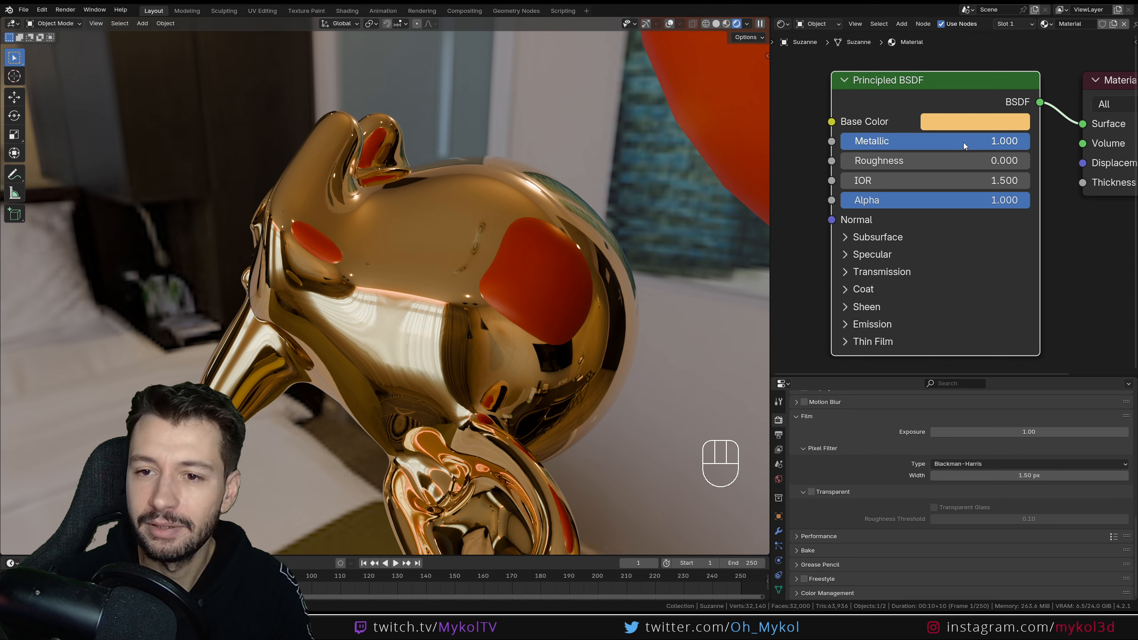
left_click(918, 165)
type("0.")
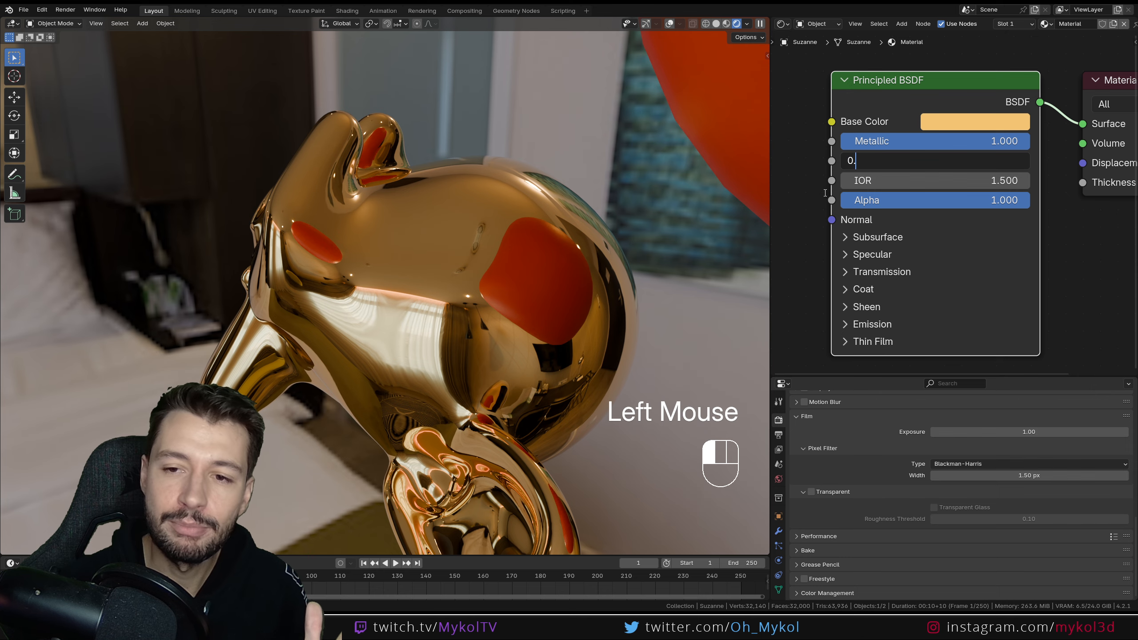
type("01")
left_click(825, 193)
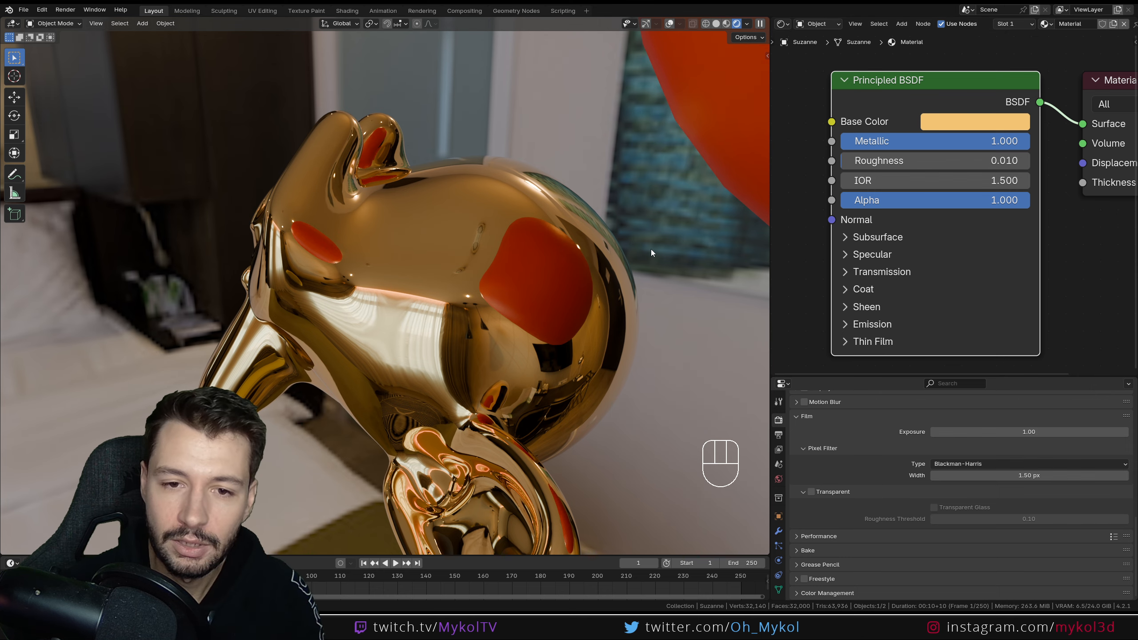
Set Suzanne's Roughness to 0.05 and examine the blur of the room and lamp reflections up close
middle_click_drag(651, 250, 515, 282)
left_click(878, 160)
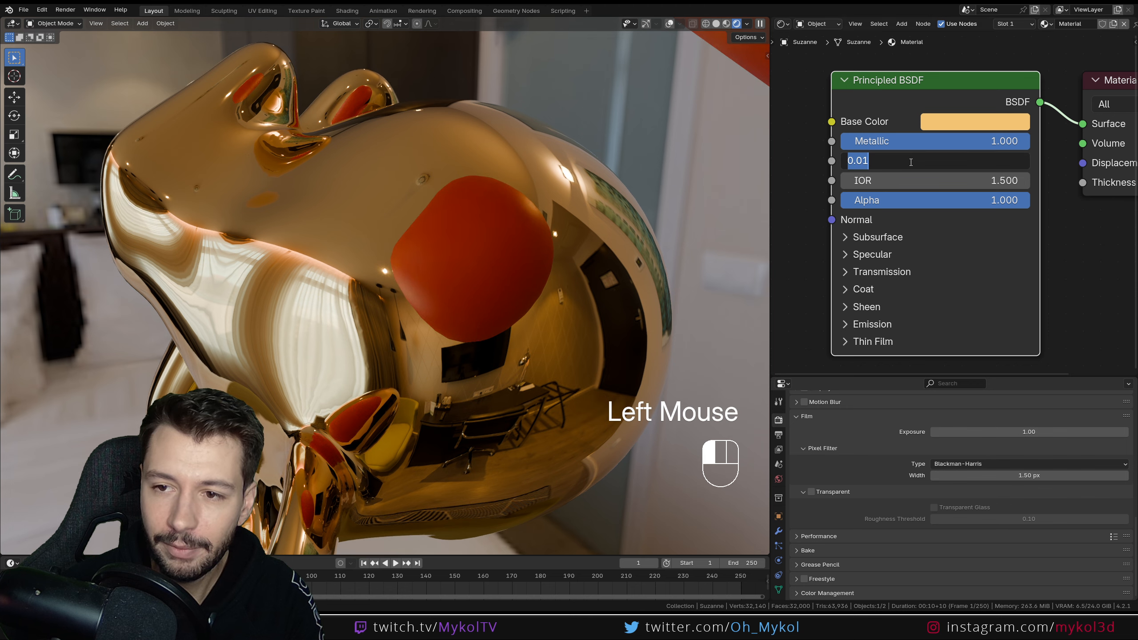
key("Right")
key("Return")
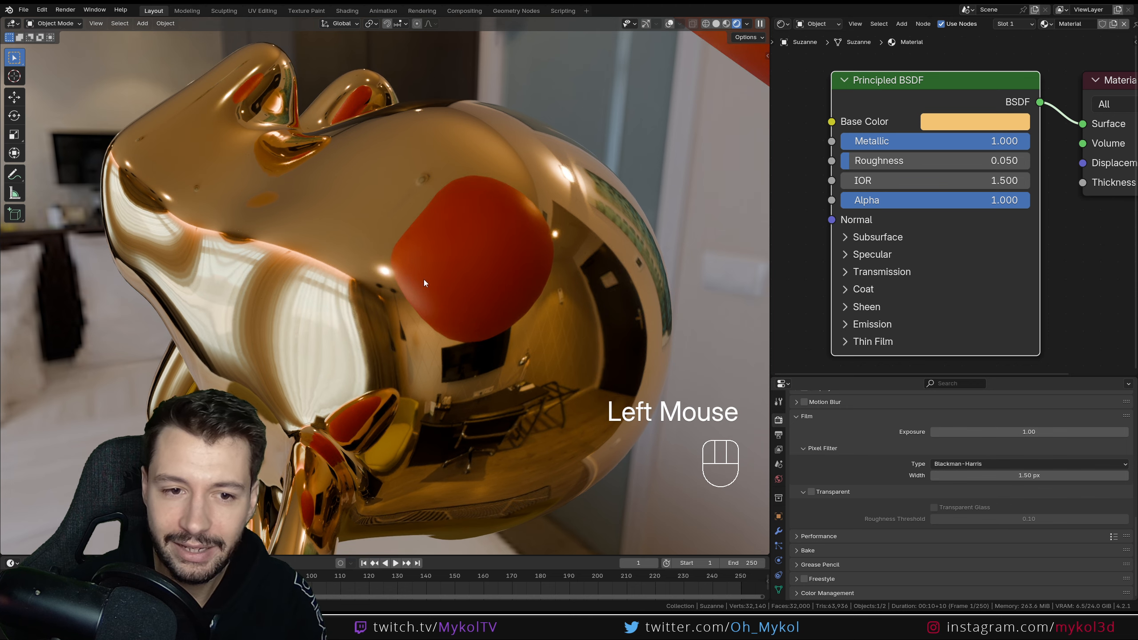
scroll(373, 286, "up", 2)
scroll(373, 286, "down", 2)
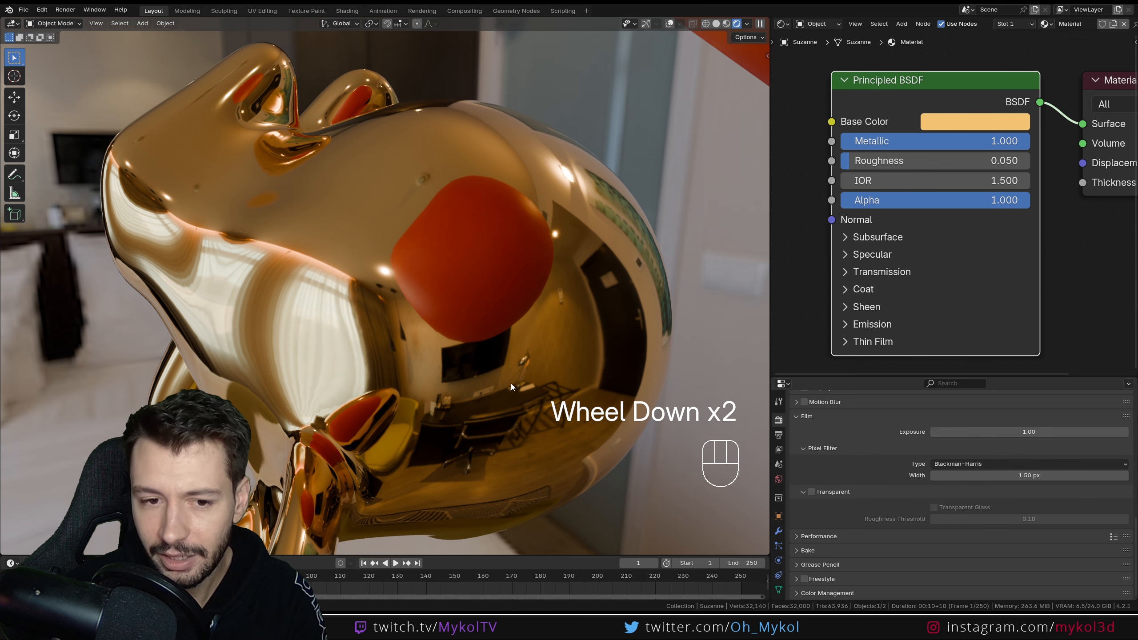
scroll(426, 341, "up", 2)
scroll(394, 290, "down", 1)
middle_click_drag(395, 290, 405, 285)
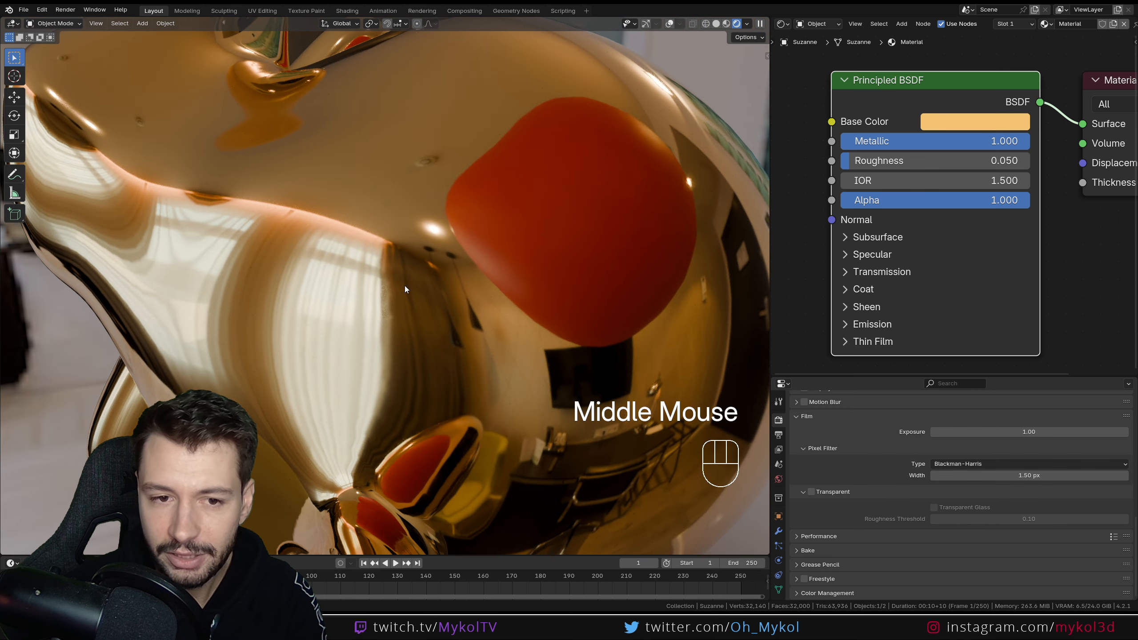
scroll(405, 285, "up", 1)
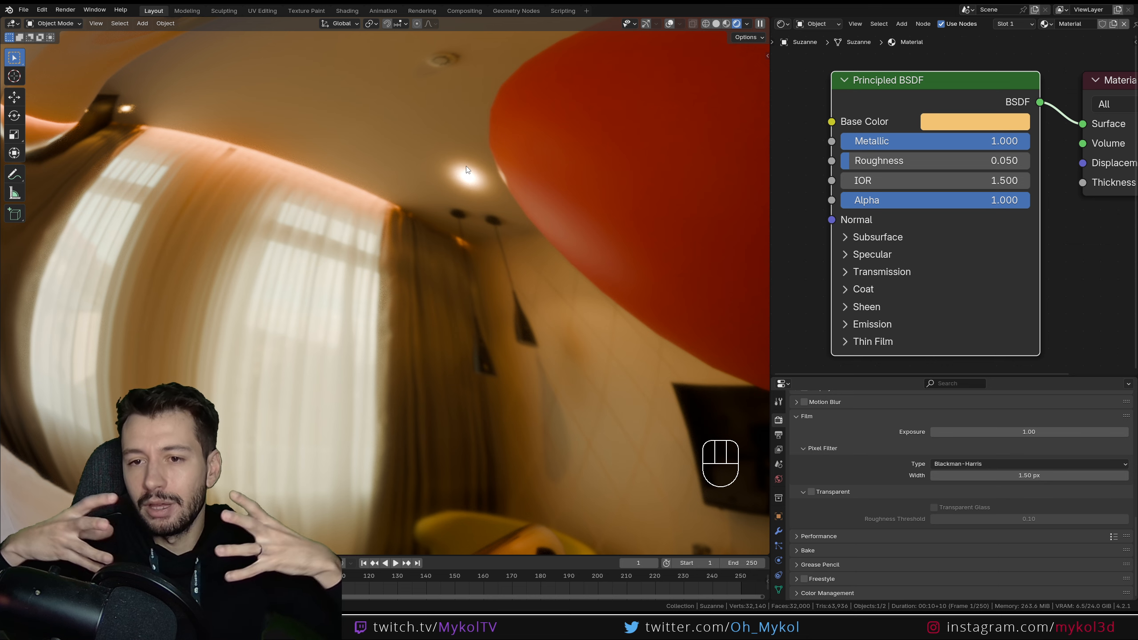
Raise Suzanne's Roughness to 0.138 and view the blurred reflections from several angles
mouse_move(889, 161)
left_mouse_down()
mouse_move(873, 161)
mouse_move(911, 161)
mouse_move(881, 161)
mouse_move(899, 162)
left_mouse_up()
scroll(524, 183, "down", 2)
middle_click_drag(524, 184, 419, 317)
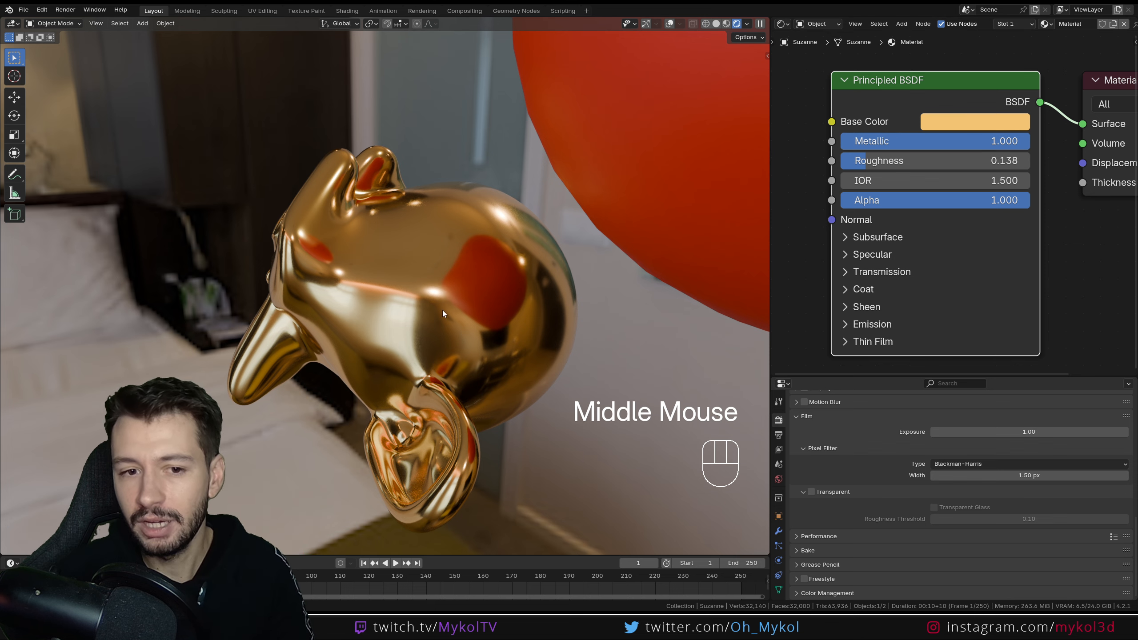
middle_click_drag(443, 310, 679, 262)
Lower Suzanne's Roughness to 0.000 and reset the Base Color to its default
left_click_drag(869, 161, 845, 162)
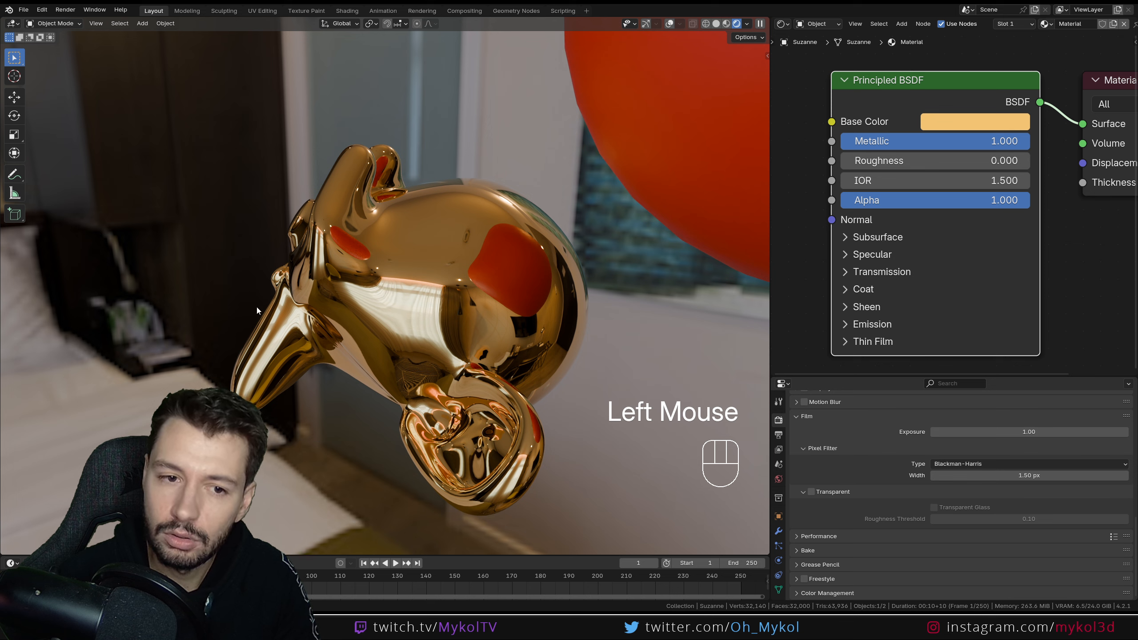
key("BackSpace")
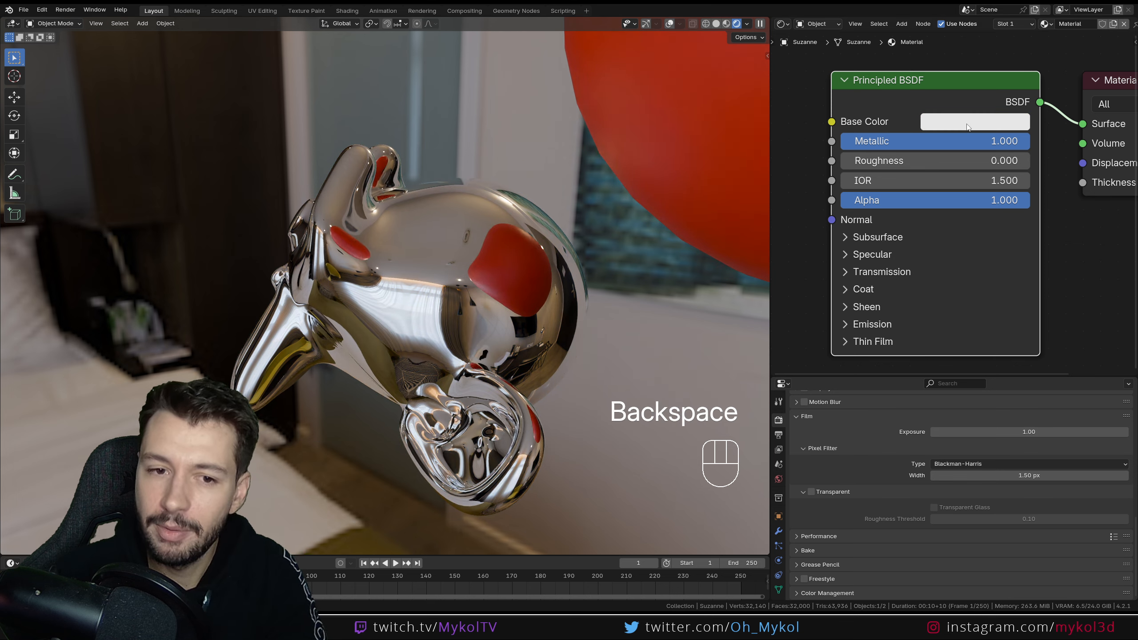
middle_click_drag(484, 293, 487, 279)
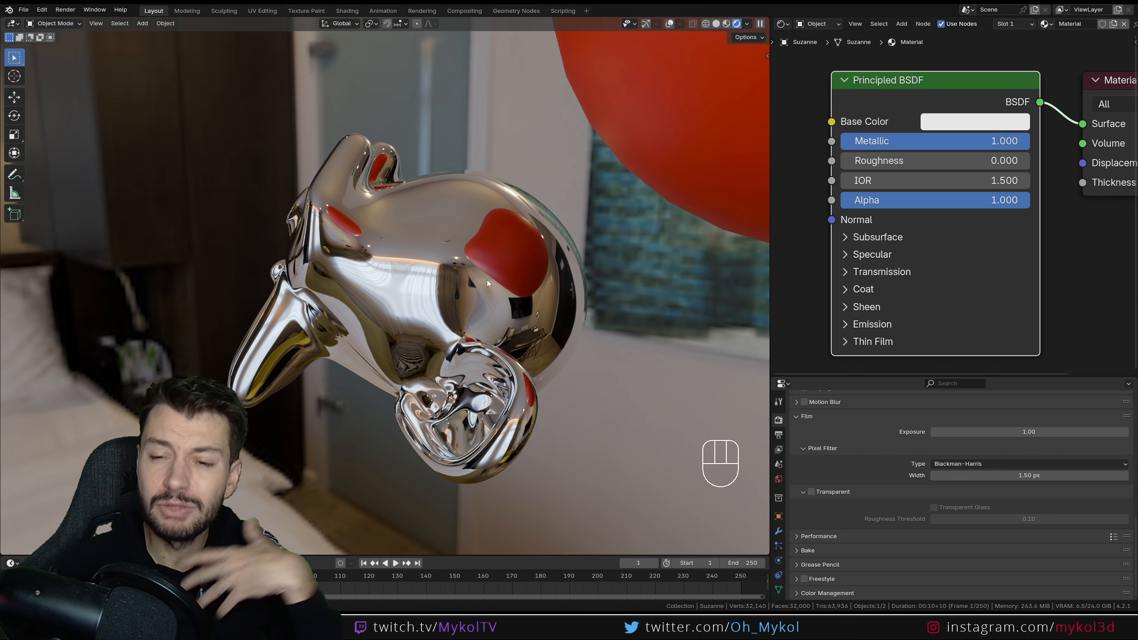
Try a pink and then a saturated green Base Color on Suzanne to compare how each tints the reflections
left_click(940, 126)
left_click_drag(917, 224, 961, 241)
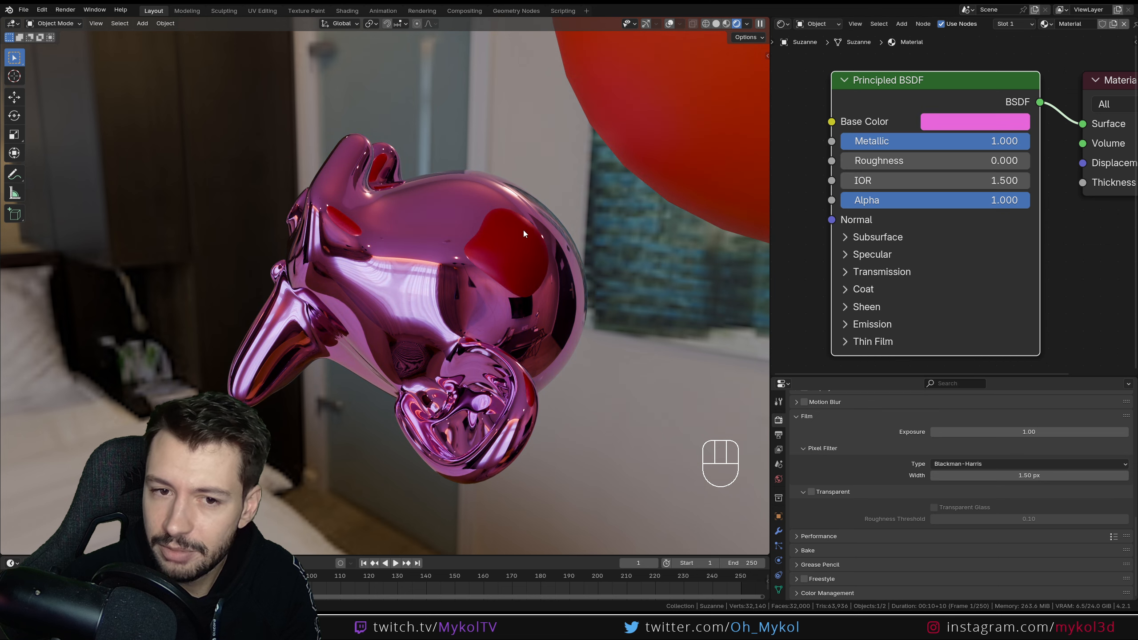
left_click(971, 123)
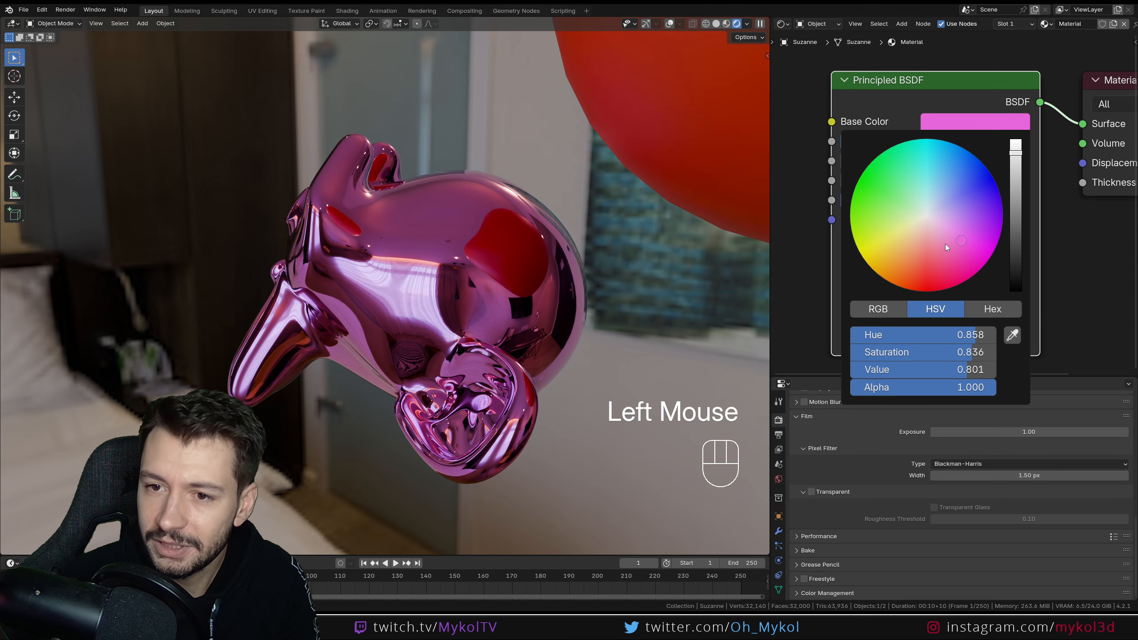
left_click_drag(948, 245, 876, 183)
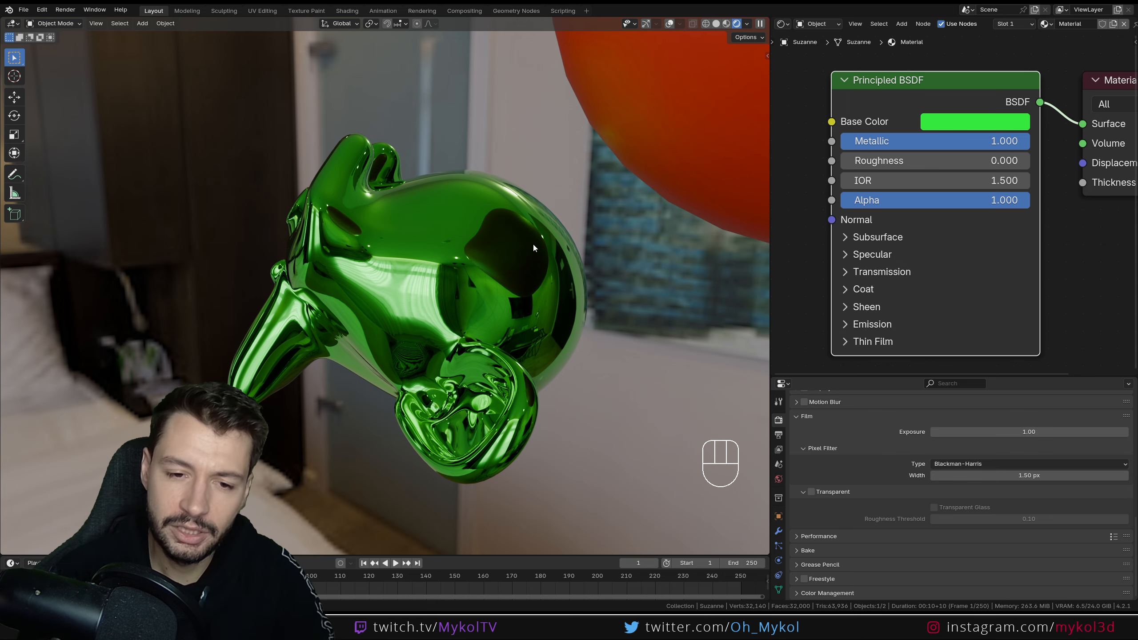
middle_click_drag(437, 332, 568, 210)
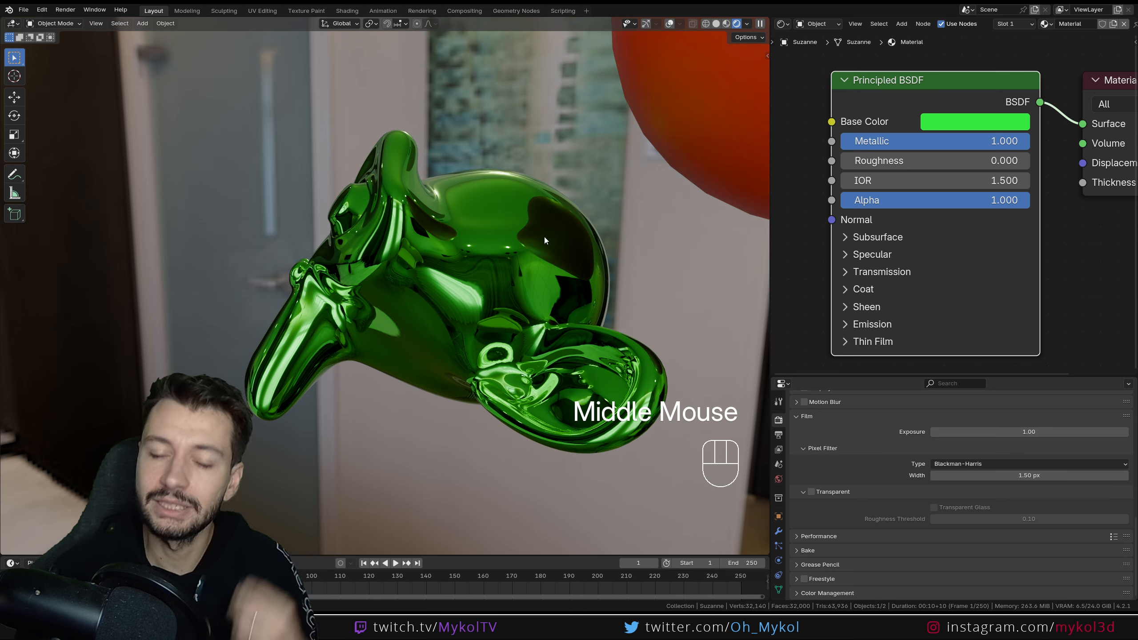
Reset Suzanne's Base Color to its default and brighten it to pure white
left_click(975, 128)
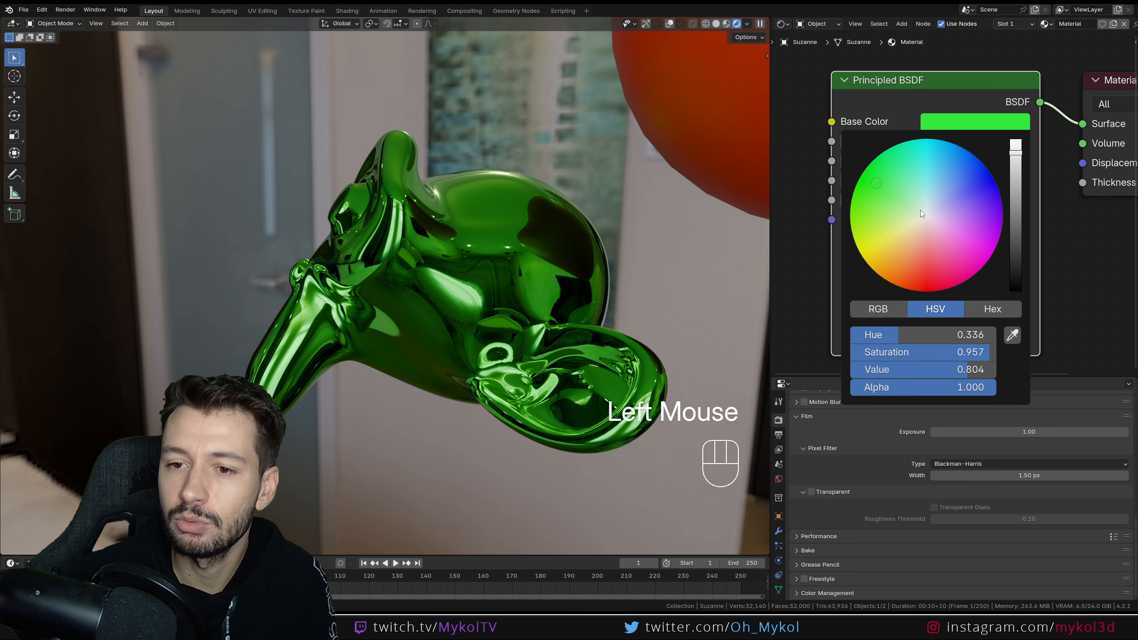
key("BackSpace")
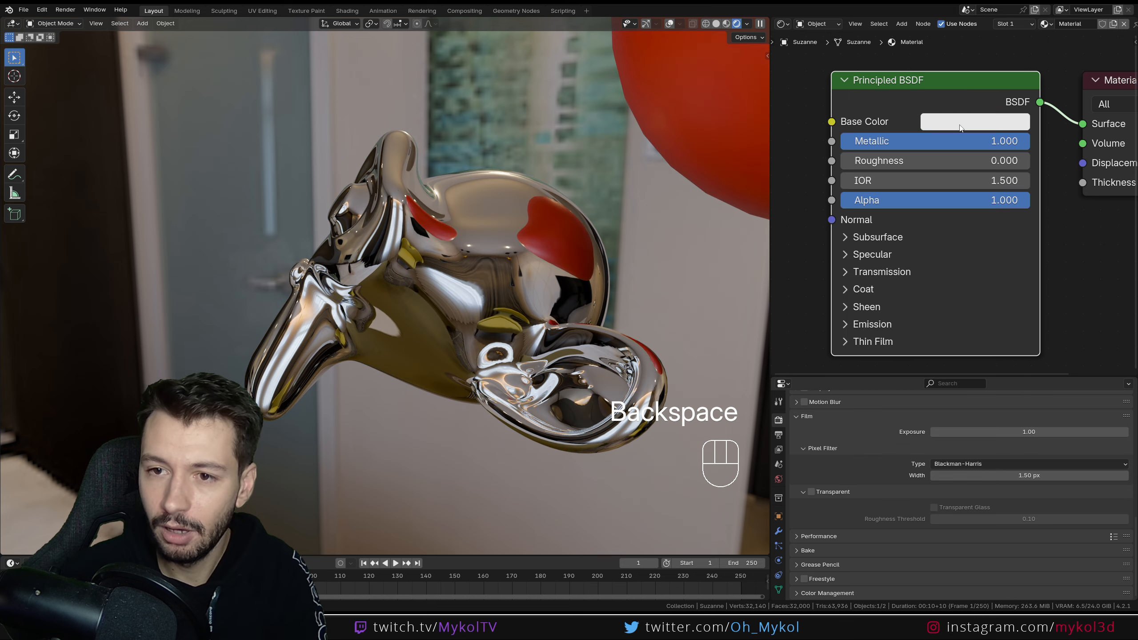
left_click(961, 124)
mouse_move(1016, 166)
left_mouse_down()
mouse_move(1016, 291)
mouse_move(1016, 140)
left_mouse_up()
left_click(946, 126)
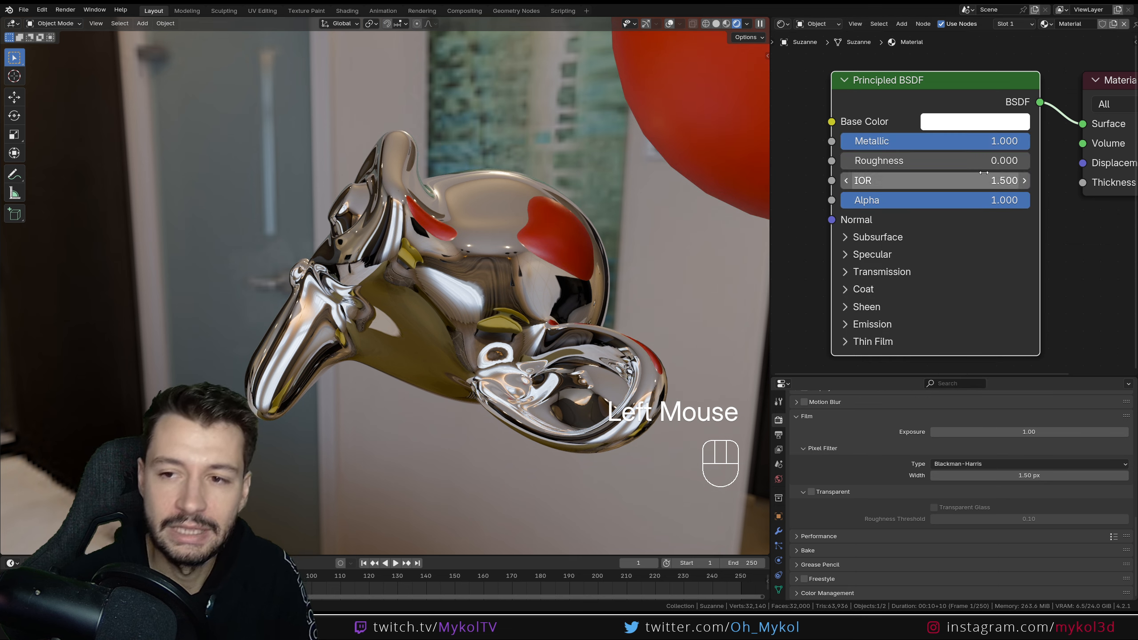
Set Suzanne's Metallic value to 0.000 and inspect the glossy white surface and its reflections from several angles
left_click_drag(995, 144, 806, 144)
middle_click_drag(455, 261, 482, 297)
scroll(465, 304, "up", 2)
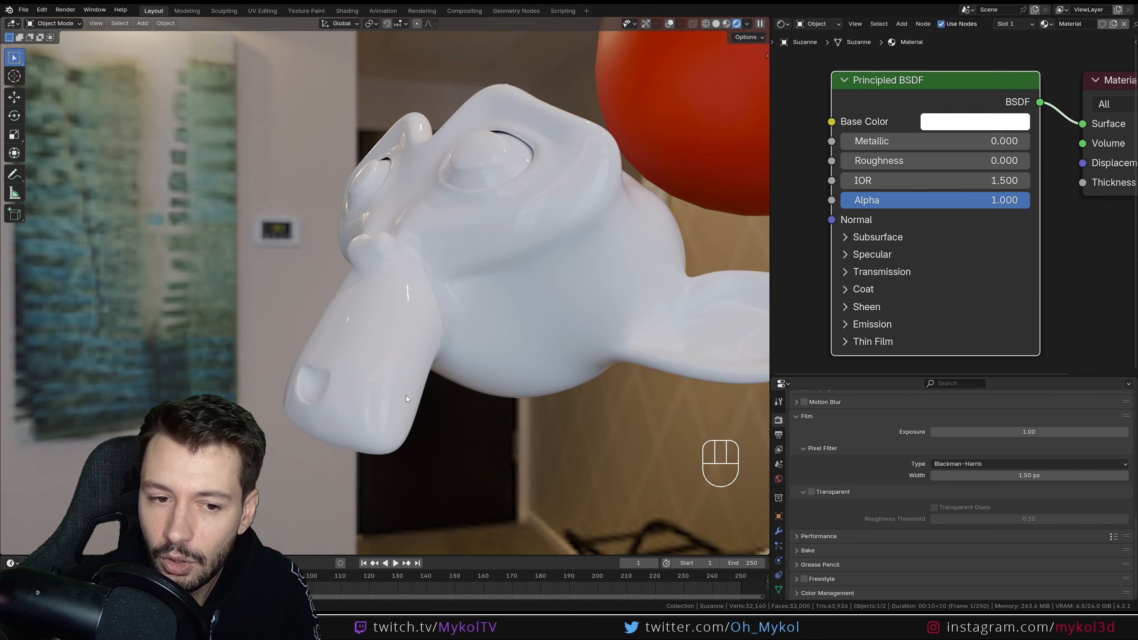
middle_click_drag(407, 404, 435, 373)
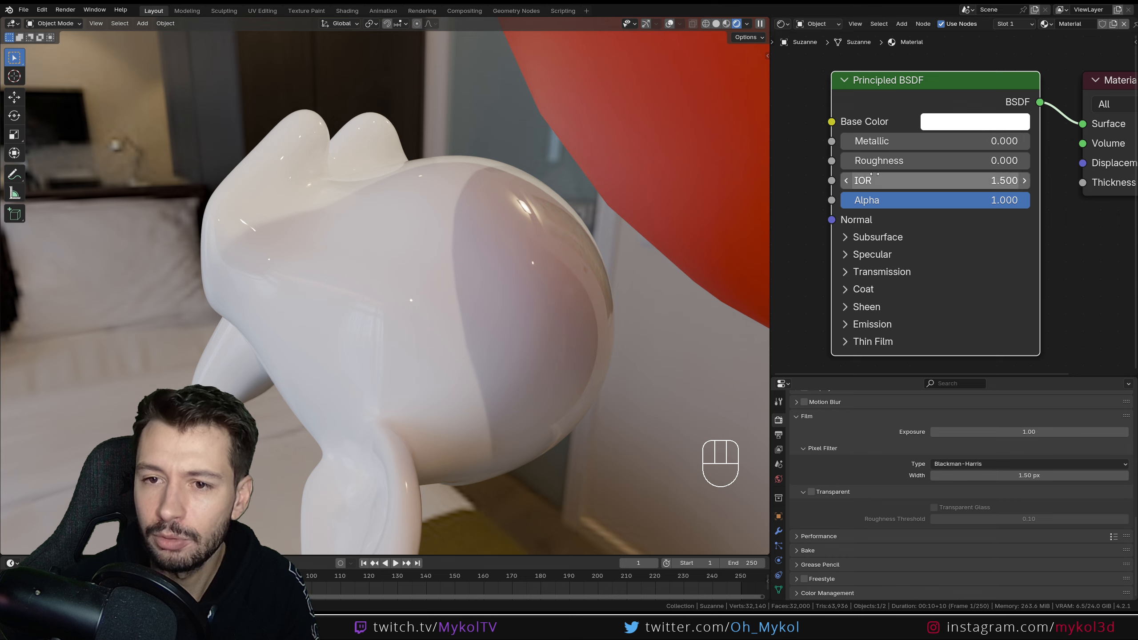
left_click_drag(869, 141, 842, 141)
scroll(489, 253, "down", 2)
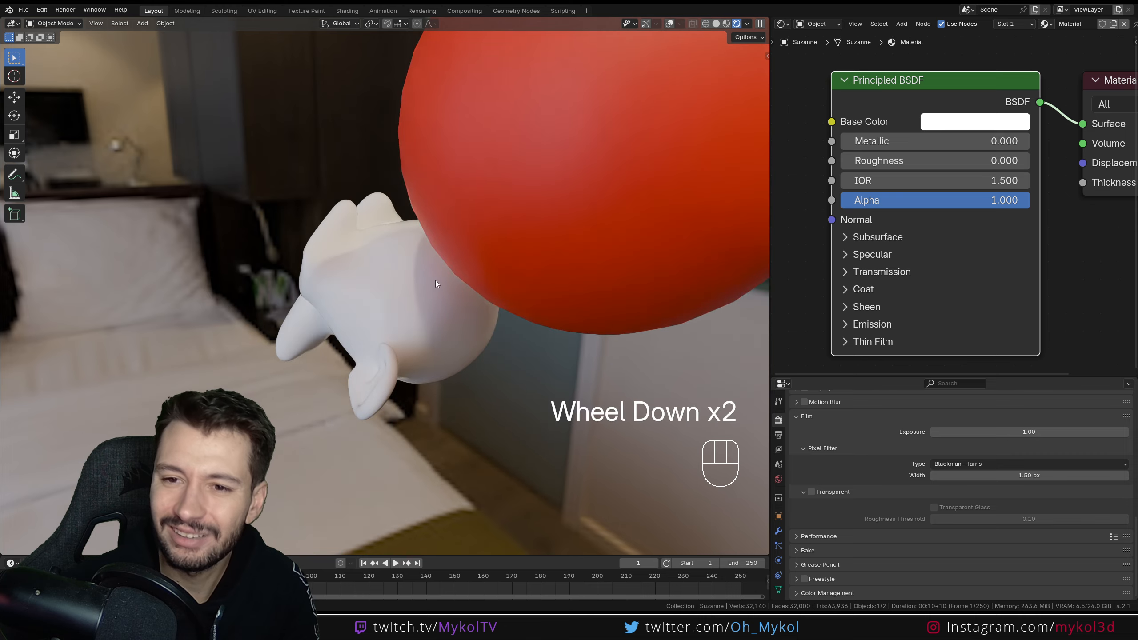
middle_click_drag(436, 280, 500, 272)
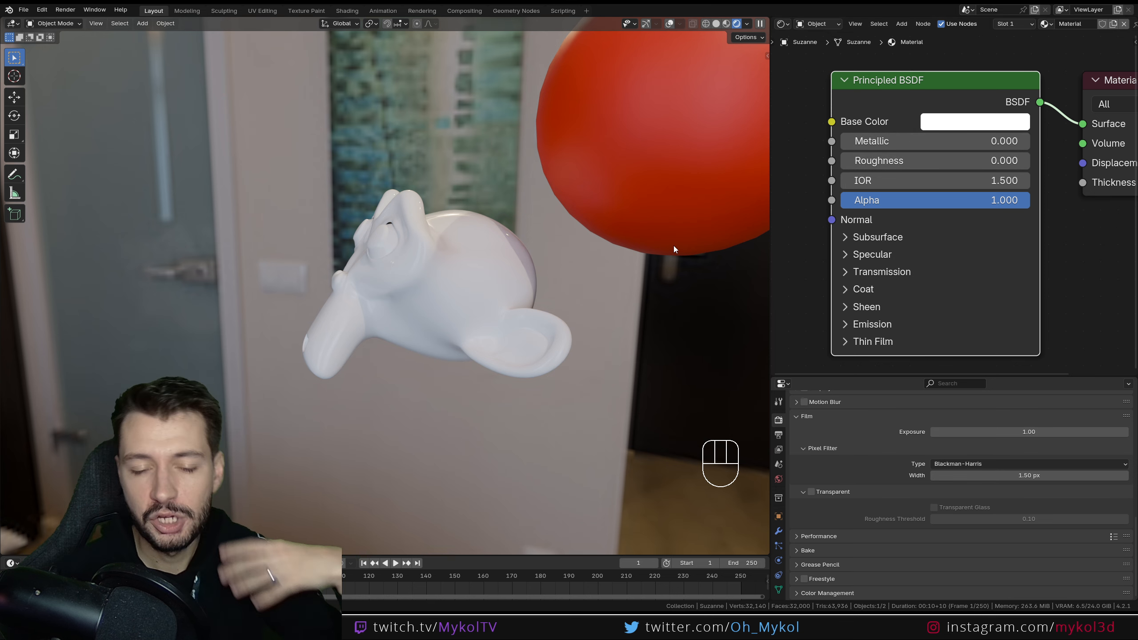
Raise Suzanne's Roughness to exactly 0.5
scroll(674, 246, "up", 1)
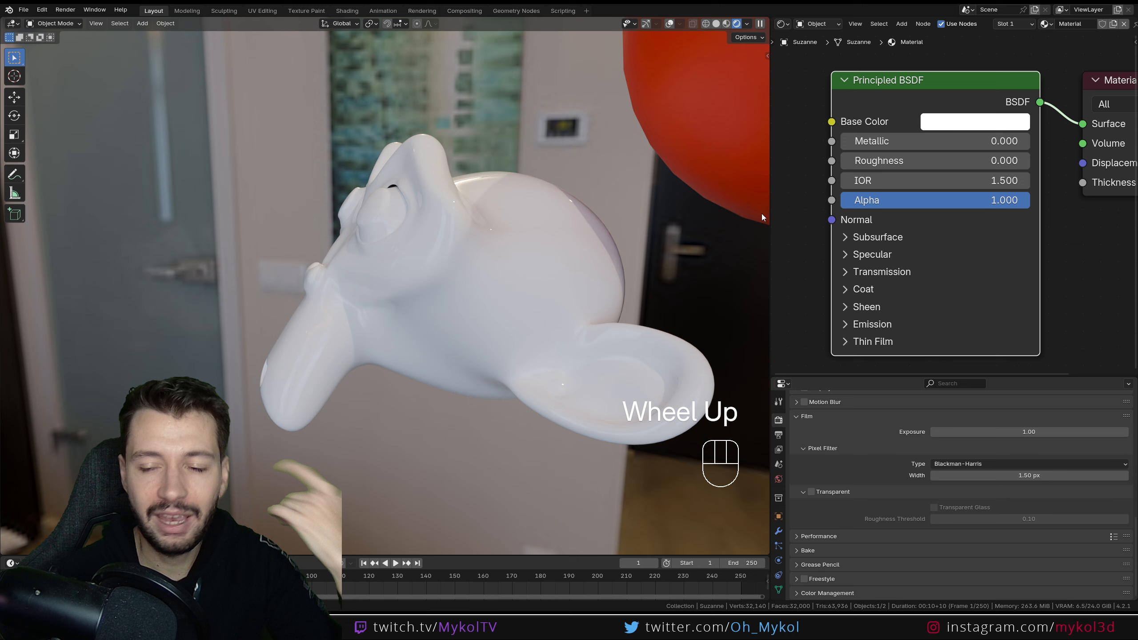
left_click_drag(878, 160, 957, 160)
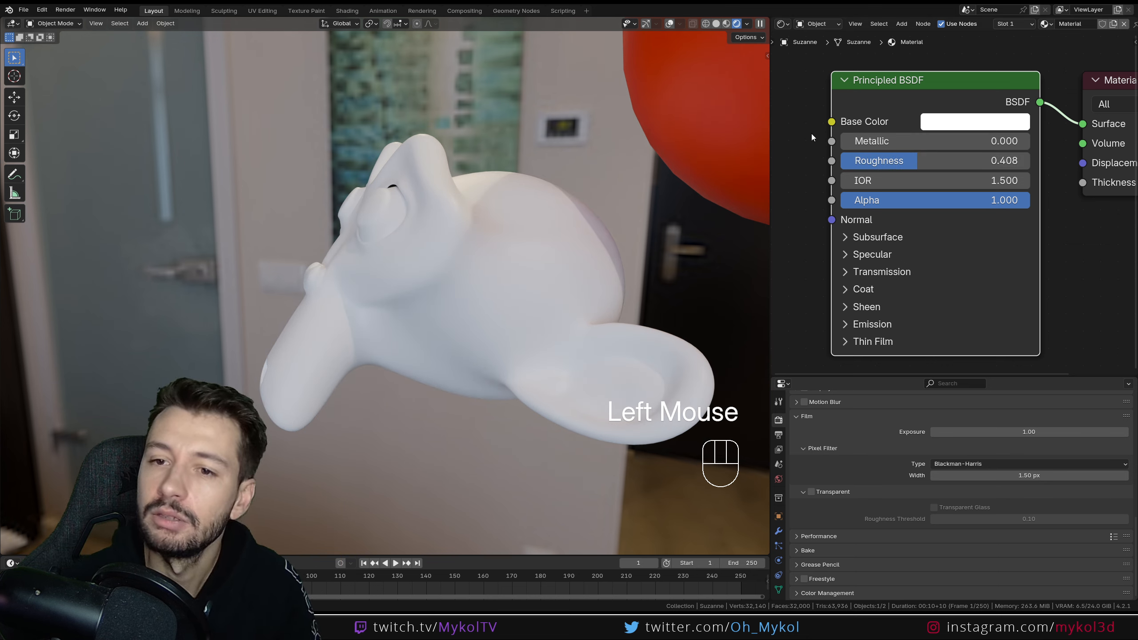
left_click_drag(812, 135, 841, 171)
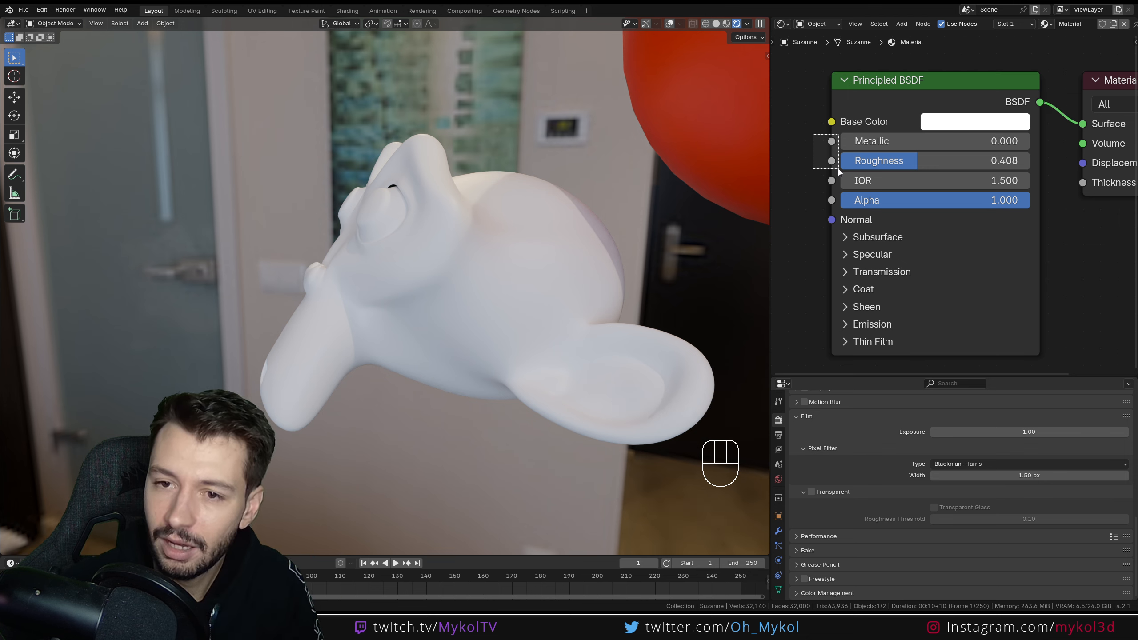
left_click_drag(838, 169, 812, 160)
left_click(921, 161)
type("0.5")
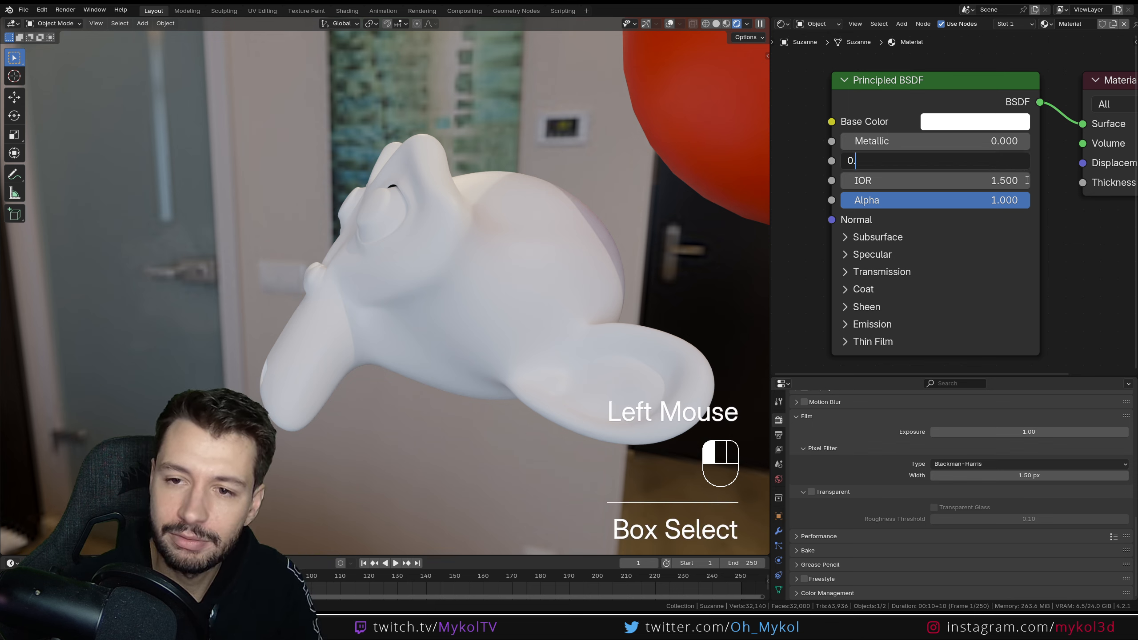
key("Return")
middle_click_drag(515, 233, 571, 253)
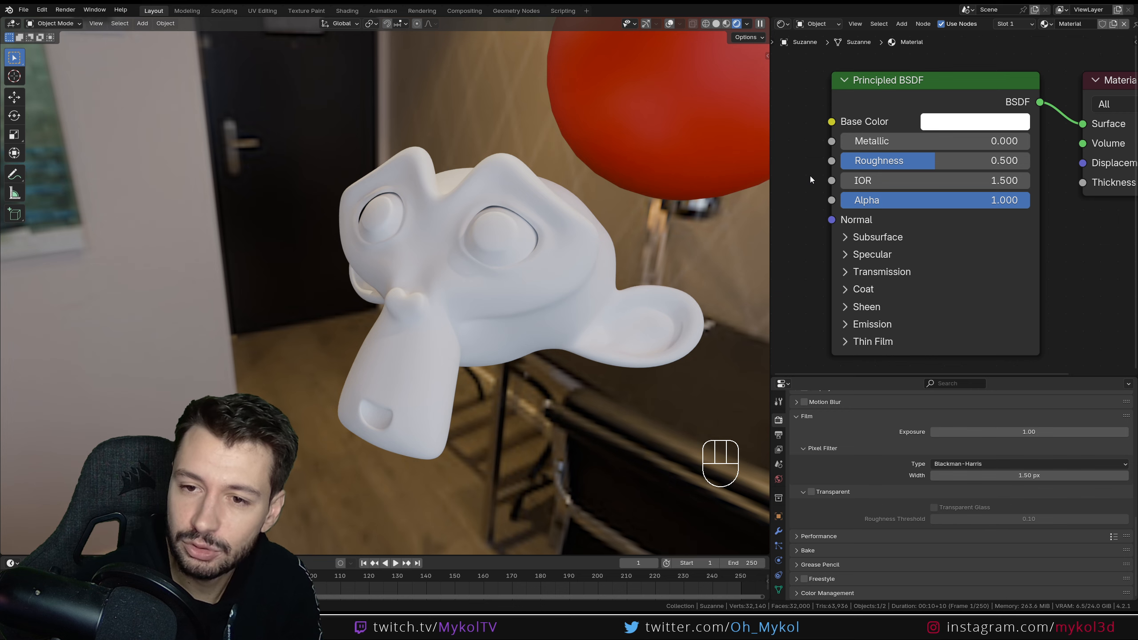
Lower Suzanne's Alpha to 0.118 and inspect the transparency of the head from the front and side
middle_click(552, 269)
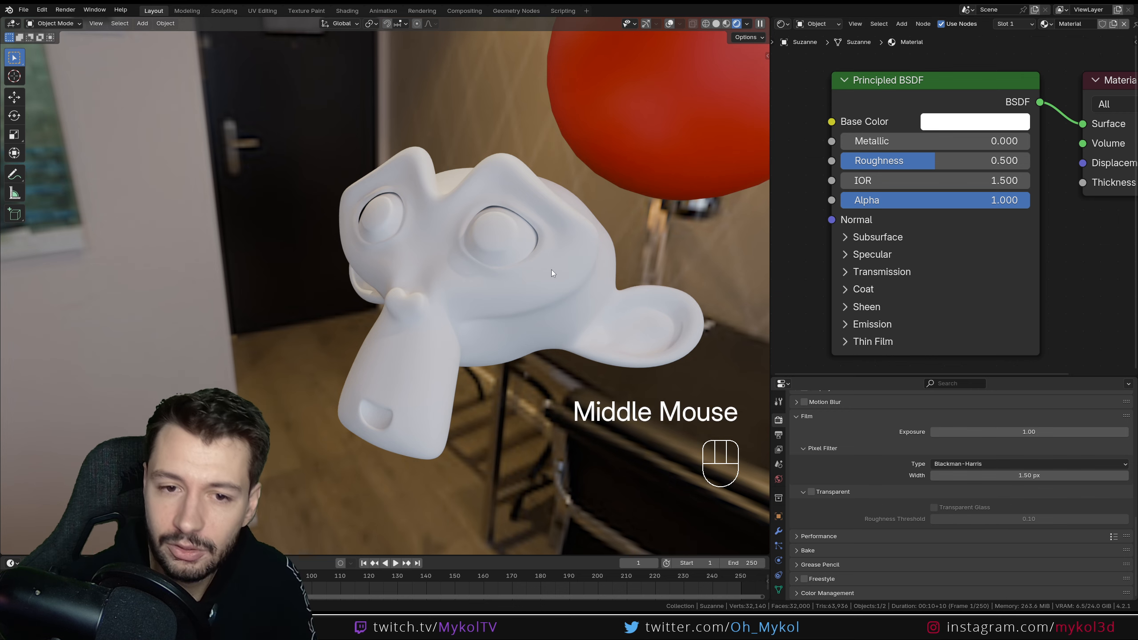
middle_click_drag(551, 269, 596, 260)
left_click_drag(959, 200, 794, 200)
scroll(571, 280, "up", 2)
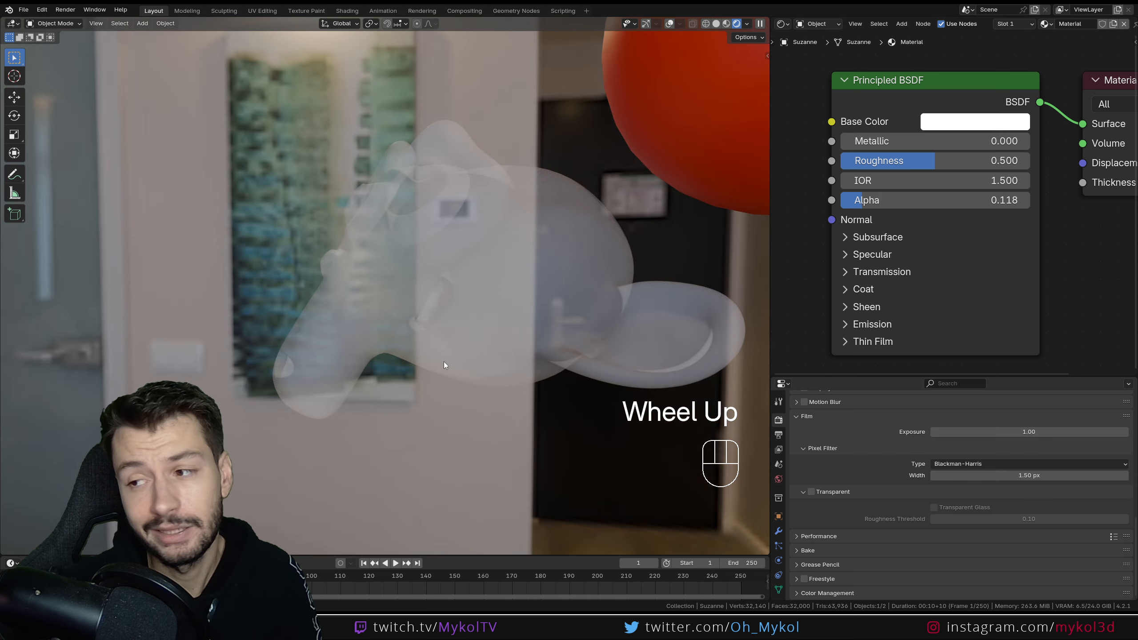
scroll(431, 347, "down", 3)
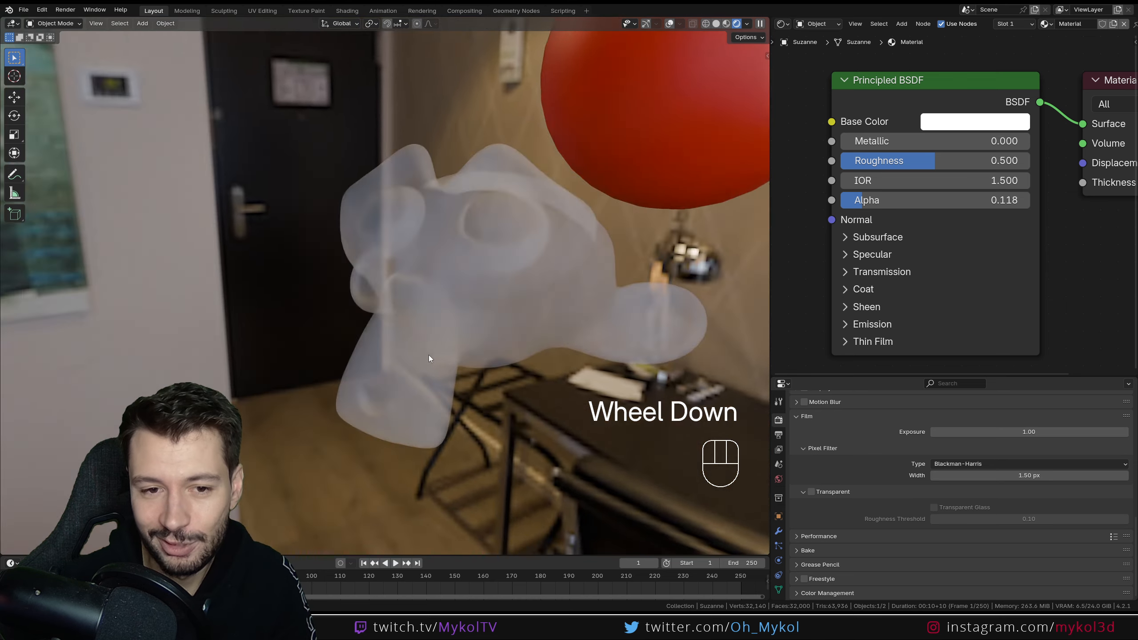
middle_click_drag(429, 355, 342, 206)
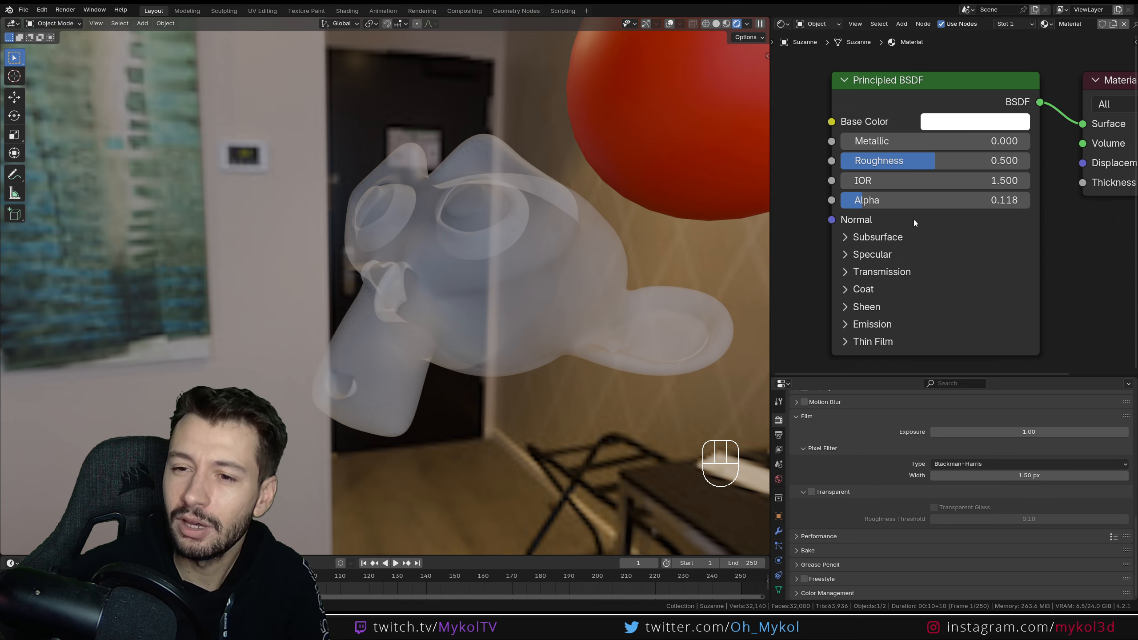
Restore Suzanne's Alpha to 1.000
mouse_move(863, 206)
left_mouse_down()
mouse_move(953, 202)
mouse_move(868, 203)
left_mouse_up()
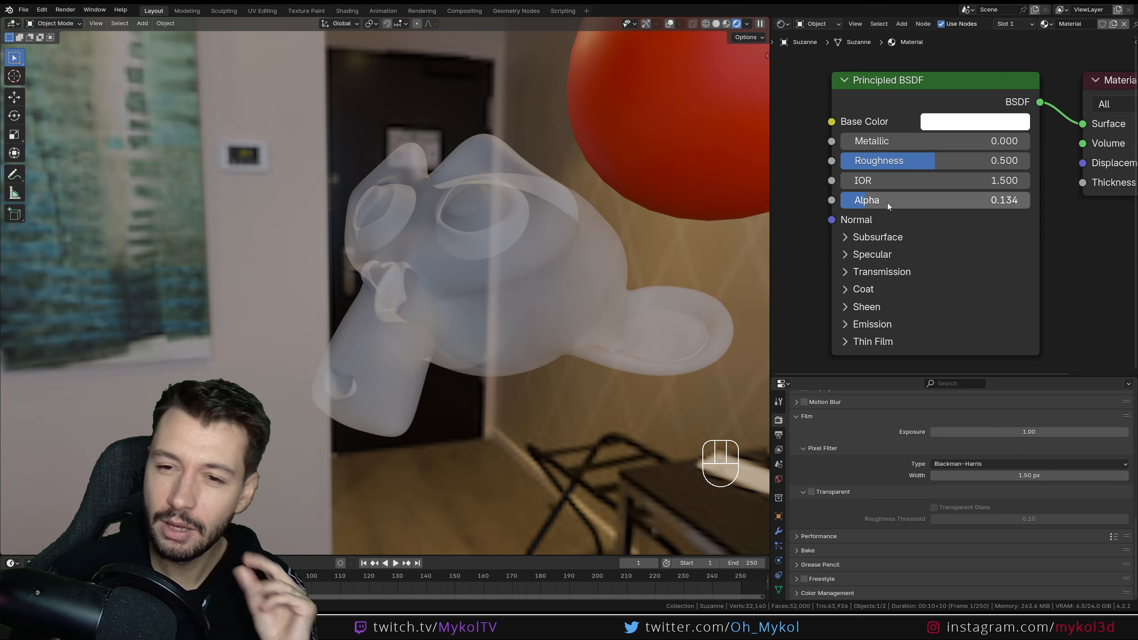
left_click_drag(896, 196, 1060, 196)
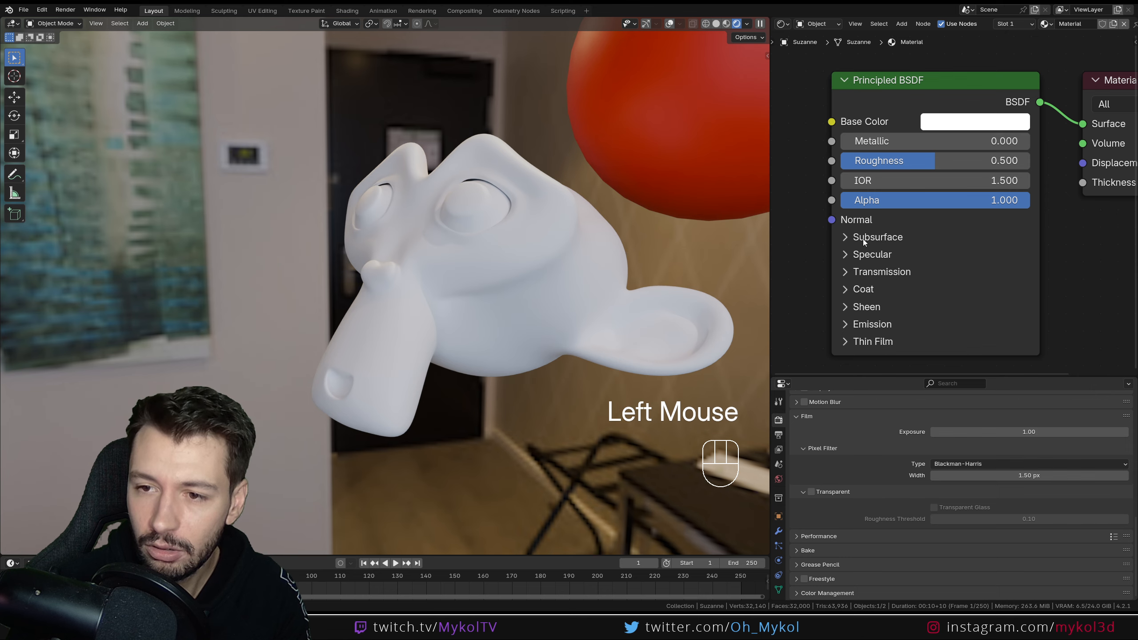
mouse_move(473, 248)
middle_mouse_down()
mouse_move(518, 257)
mouse_move(468, 255)
middle_mouse_up()
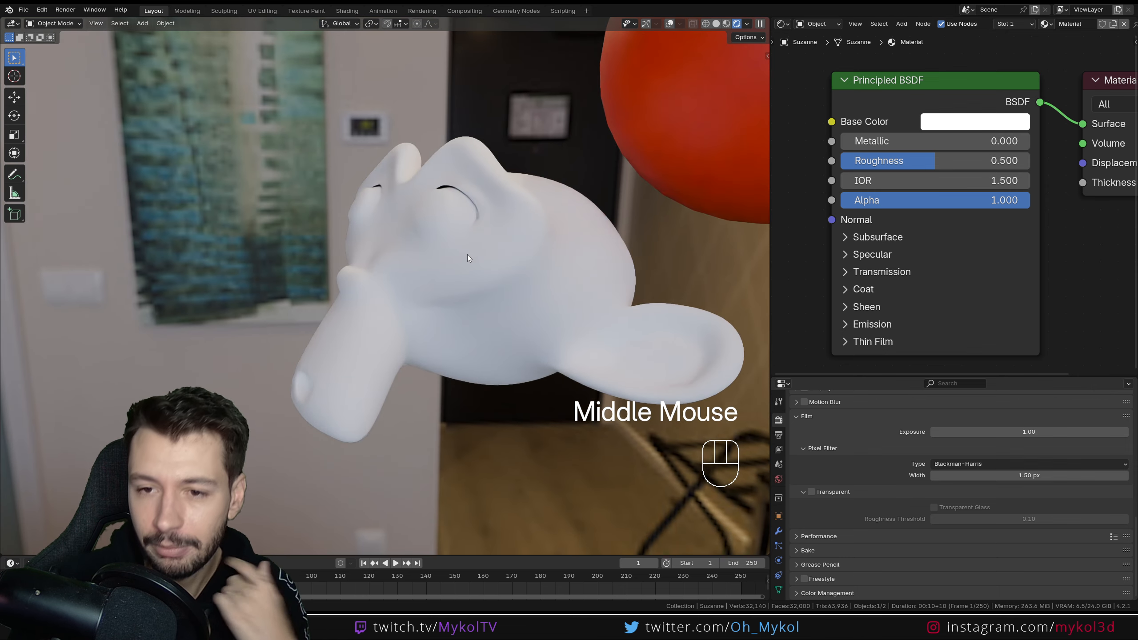
middle_click_drag(833, 224, 875, 225)
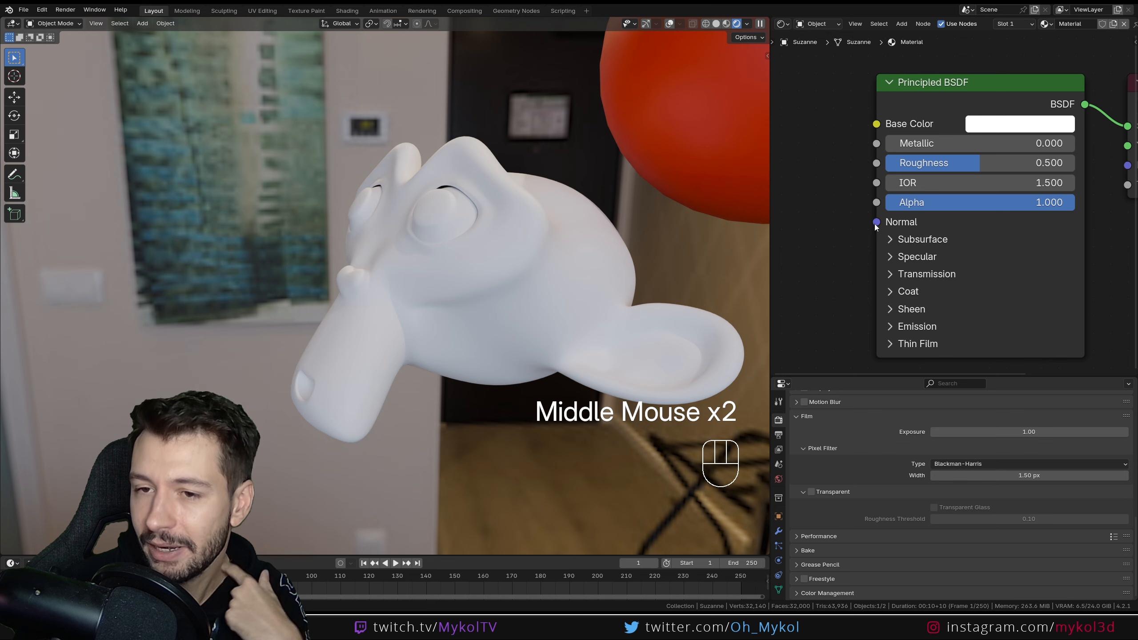
left_click_drag(876, 224, 797, 215)
key("Escape")
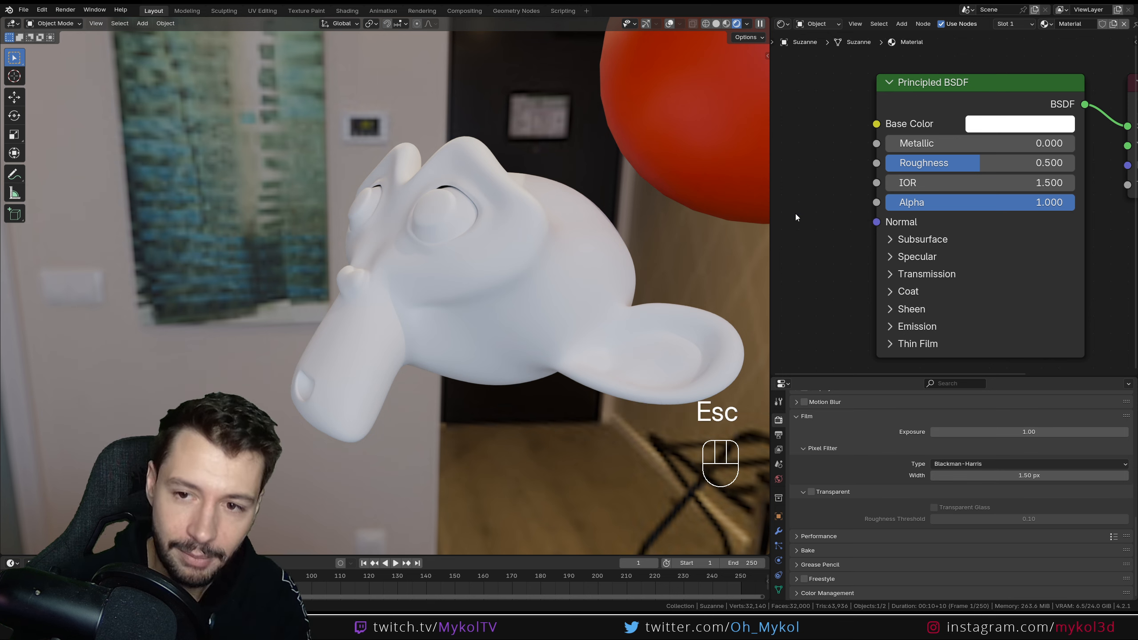
Add a Noise Texture node to Suzanne's material, leaving room for another node before the Principled BSDF
middle_click_drag(852, 239, 928, 234)
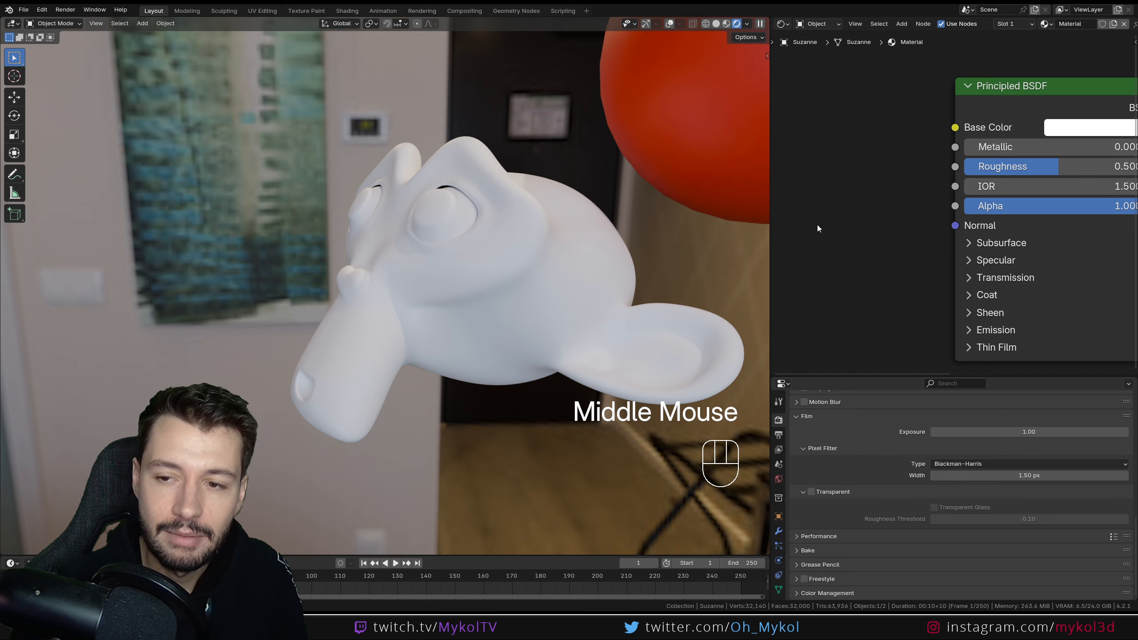
scroll(813, 228, "down", 2)
middle_click_drag(812, 228, 879, 229)
scroll(880, 229, "down", 1)
key("shift+a")
type("n")
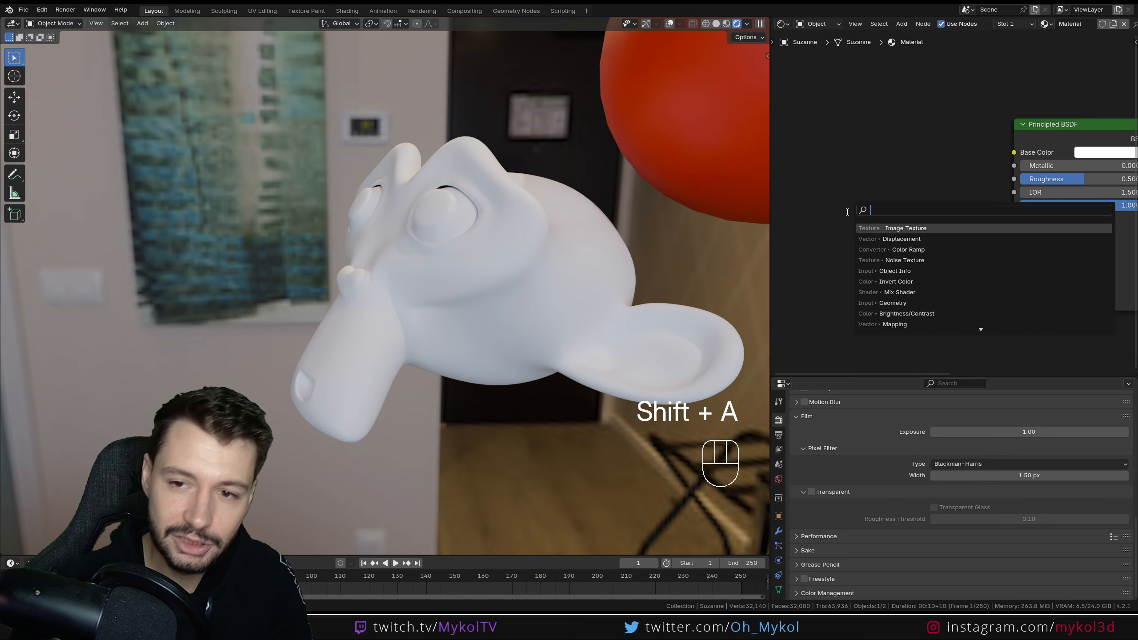
type("oise")
key("Return")
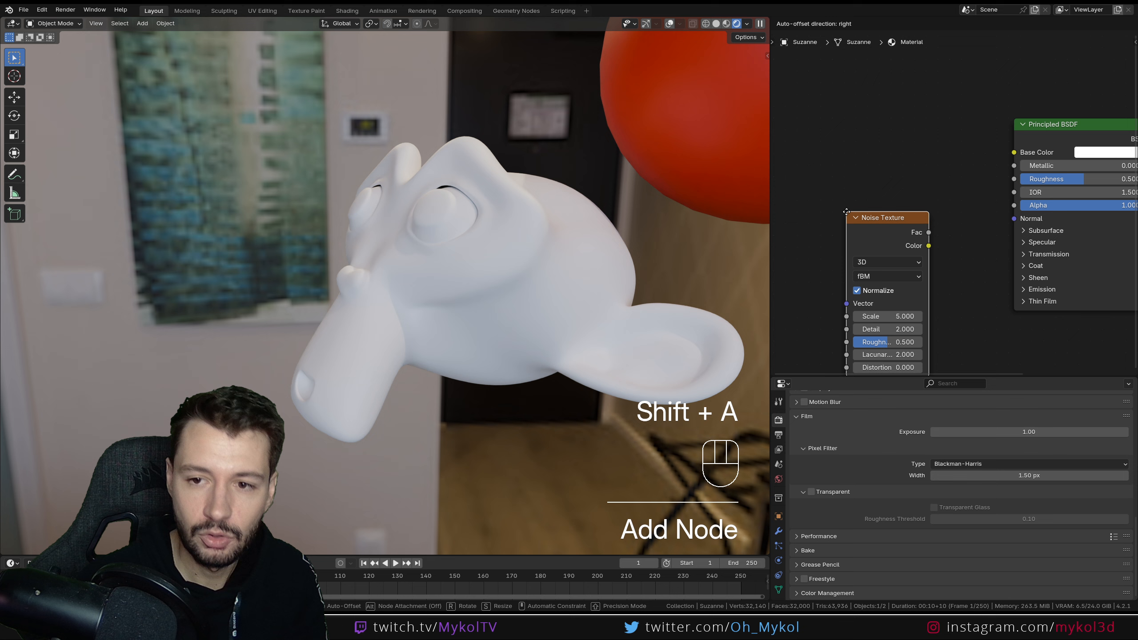
left_click(780, 208)
Add a Bump node, feeding the Noise Texture's Fac into its Height and its Normal output into the Principled BSDF's Normal
key("shift+a")
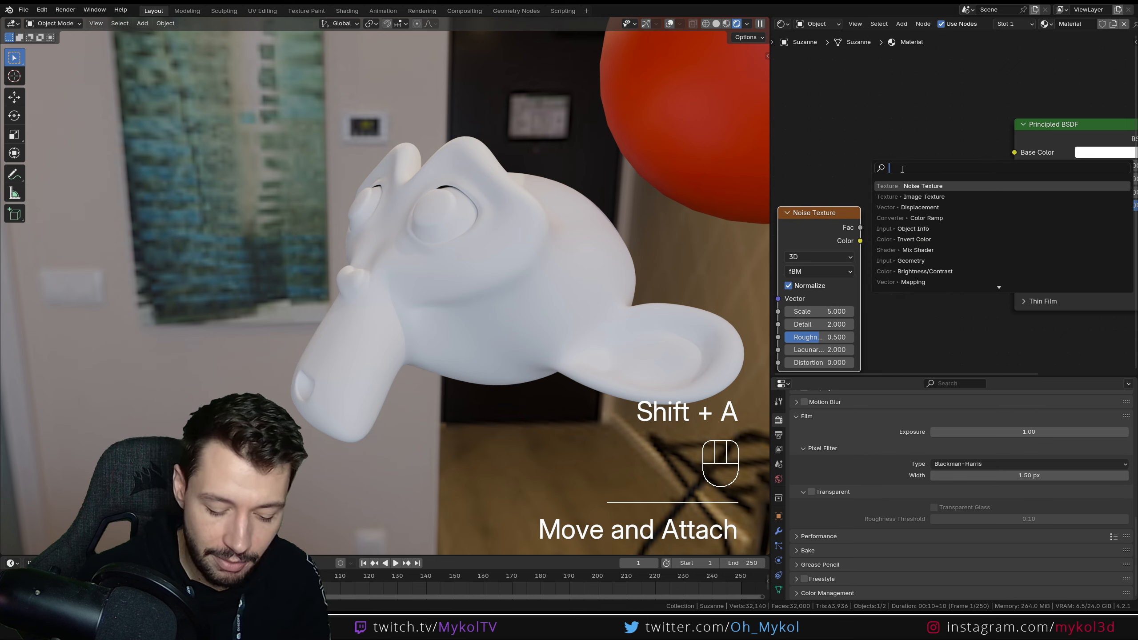
type("bump")
key("Return")
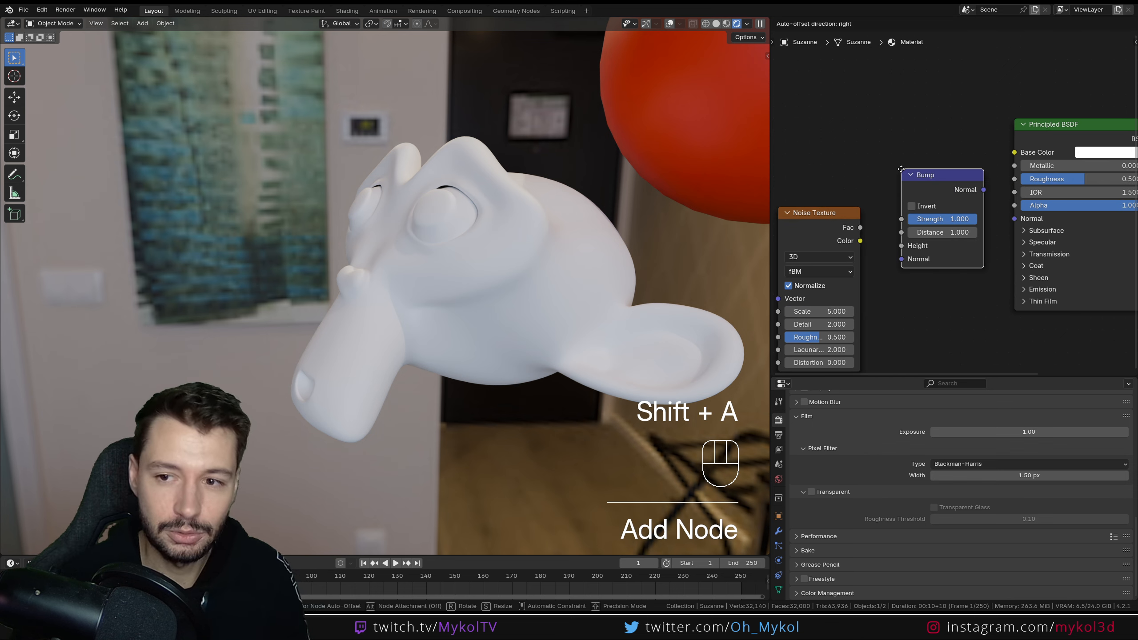
left_click(888, 189)
left_click_drag(860, 227, 889, 265)
left_click_drag(971, 209, 1014, 219)
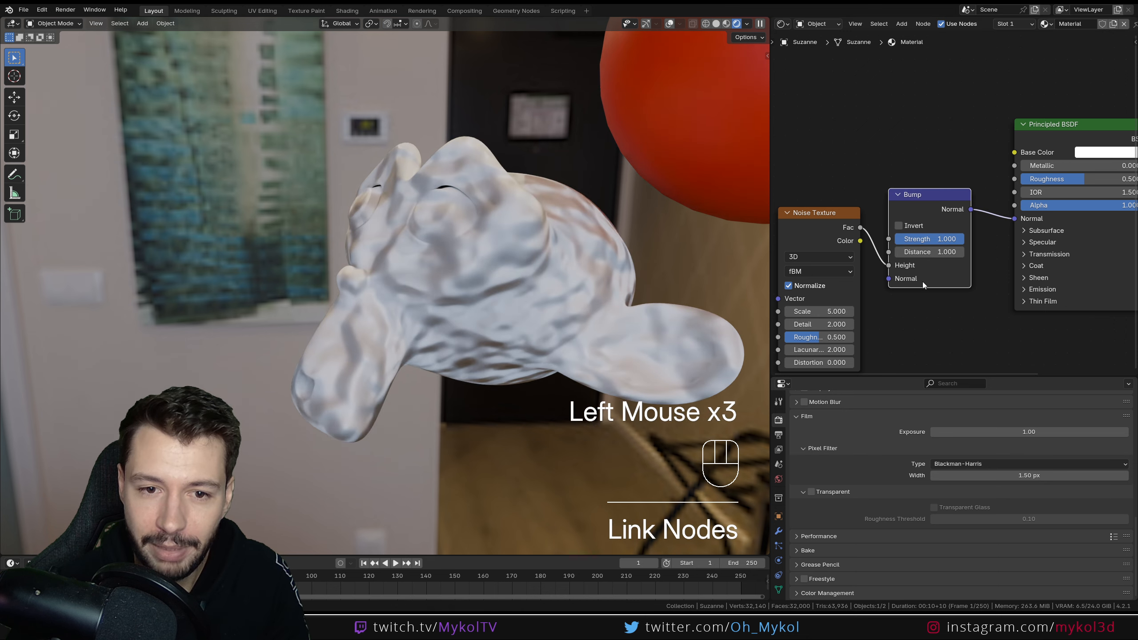
Set the Principled BSDF's Metallic to 1.000 and Roughness to 0.084, and inspect the bumpy reflections up close
mouse_move(1066, 167)
left_mouse_down()
mouse_move(1136, 167)
mouse_move(1048, 179)
left_mouse_up()
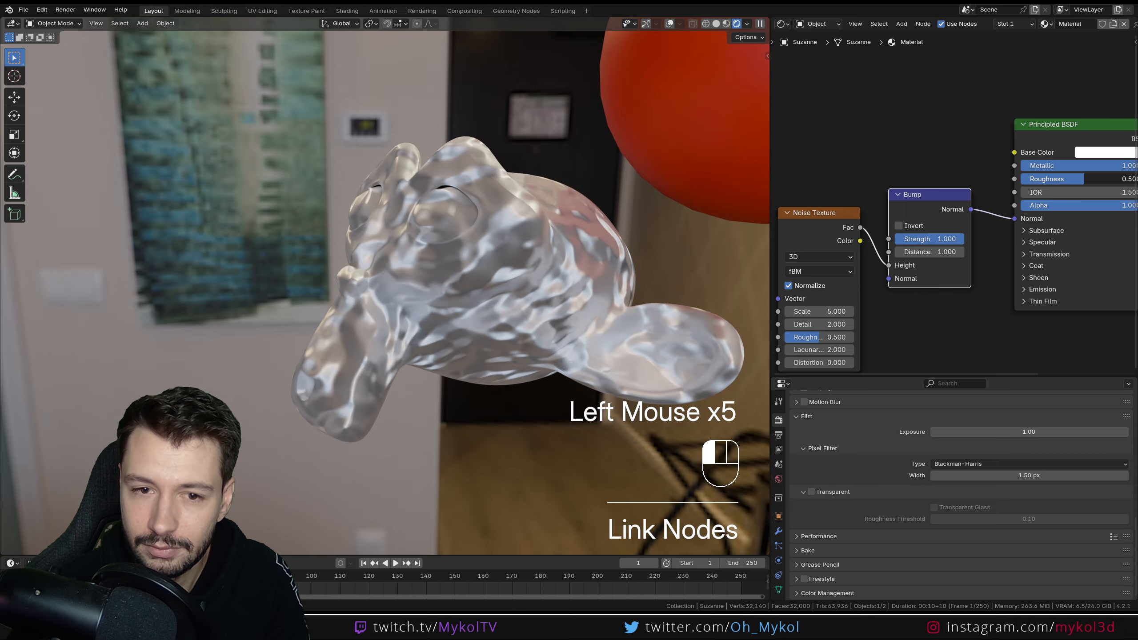
middle_click_drag(515, 278, 559, 291)
scroll(534, 288, "up", 2)
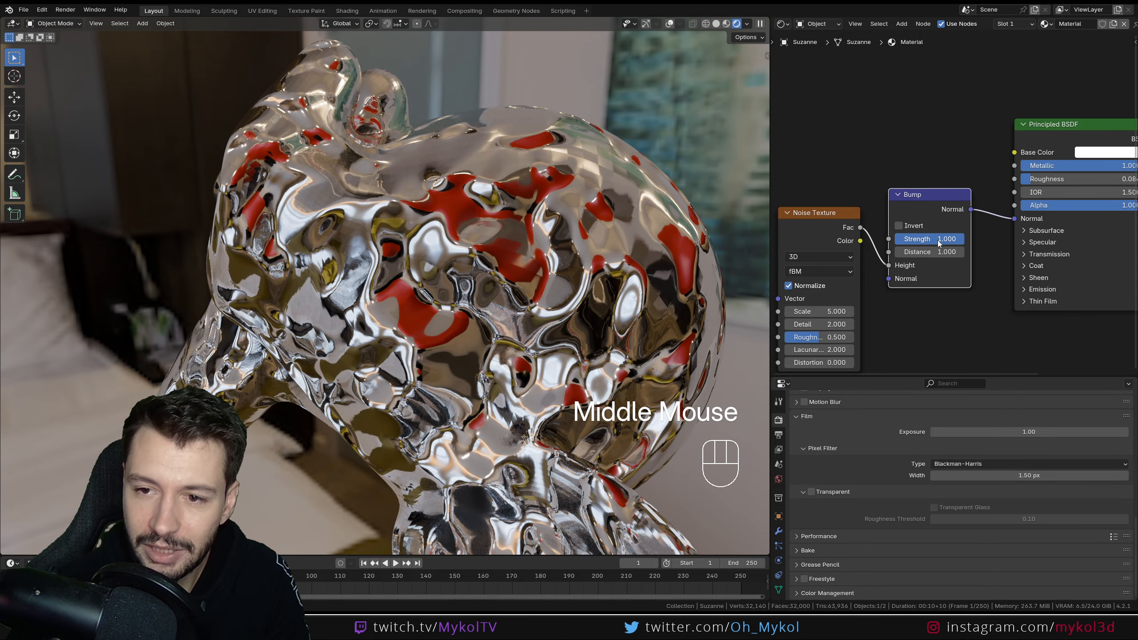
Reduce the Bump node's Strength to 0.524 and check the softer surface on Suzanne
mouse_move(930, 238)
left_mouse_down()
mouse_move(899, 239)
mouse_move(912, 239)
left_mouse_up()
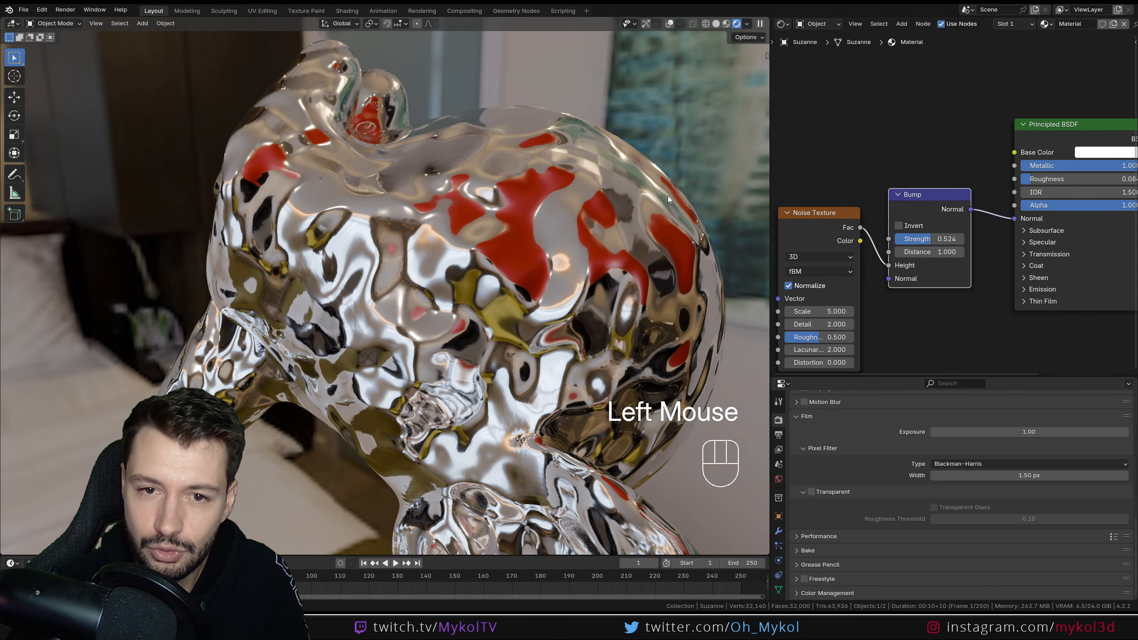
left_click(586, 188)
middle_click_drag(586, 188, 605, 274)
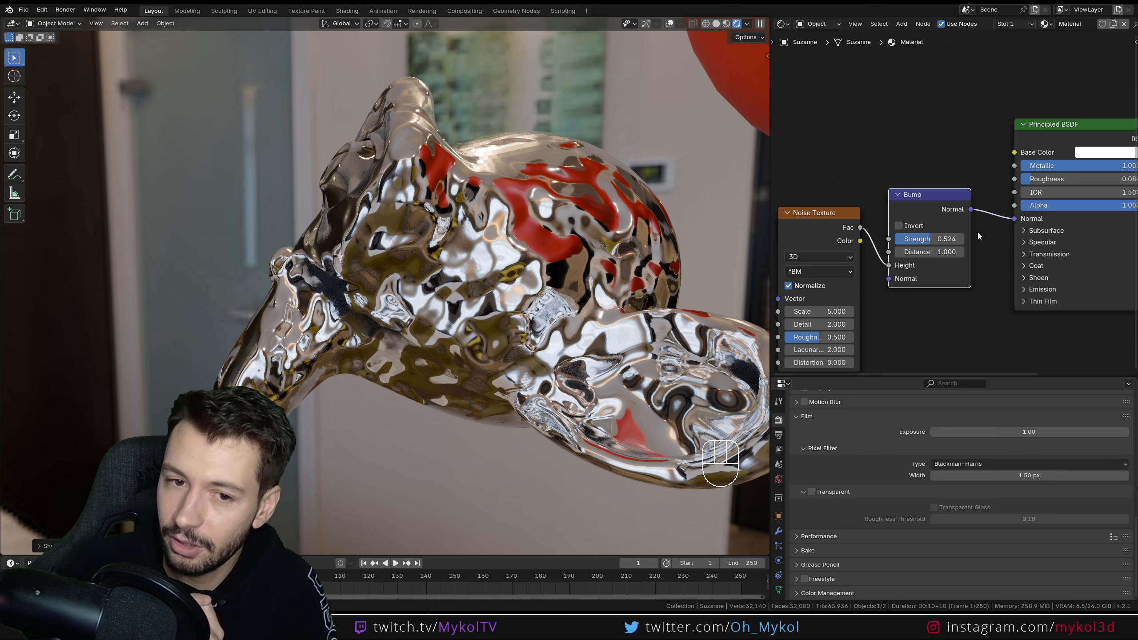
Preview the Noise Texture's Fac output directly on Suzanne by connecting it to the material output, and undo that connection
left_click(930, 321)
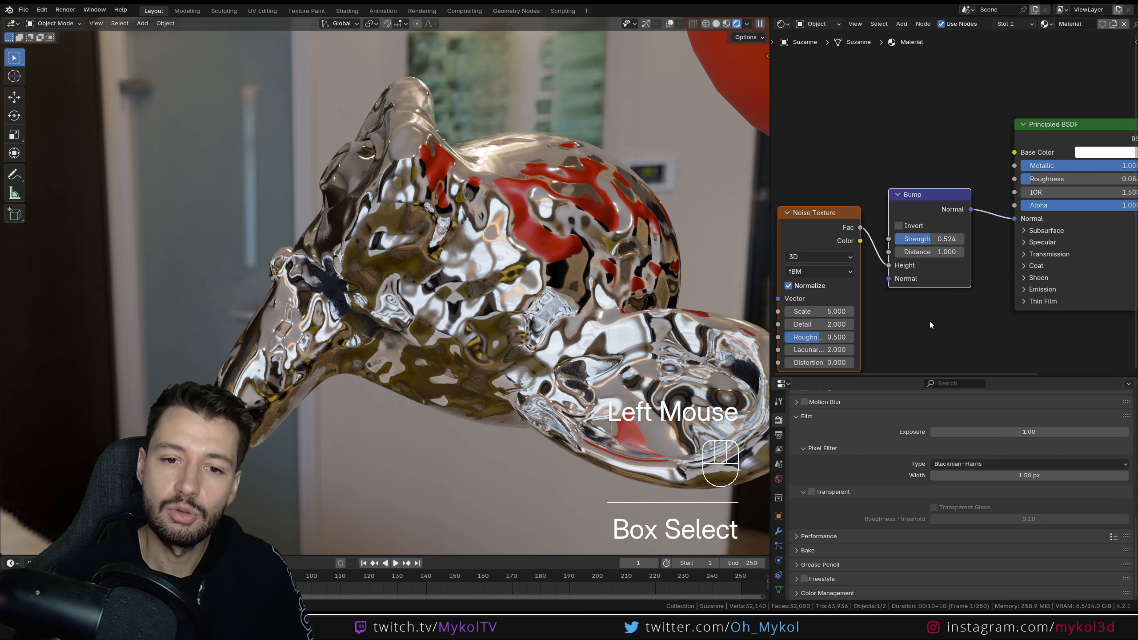
left_click(838, 223)
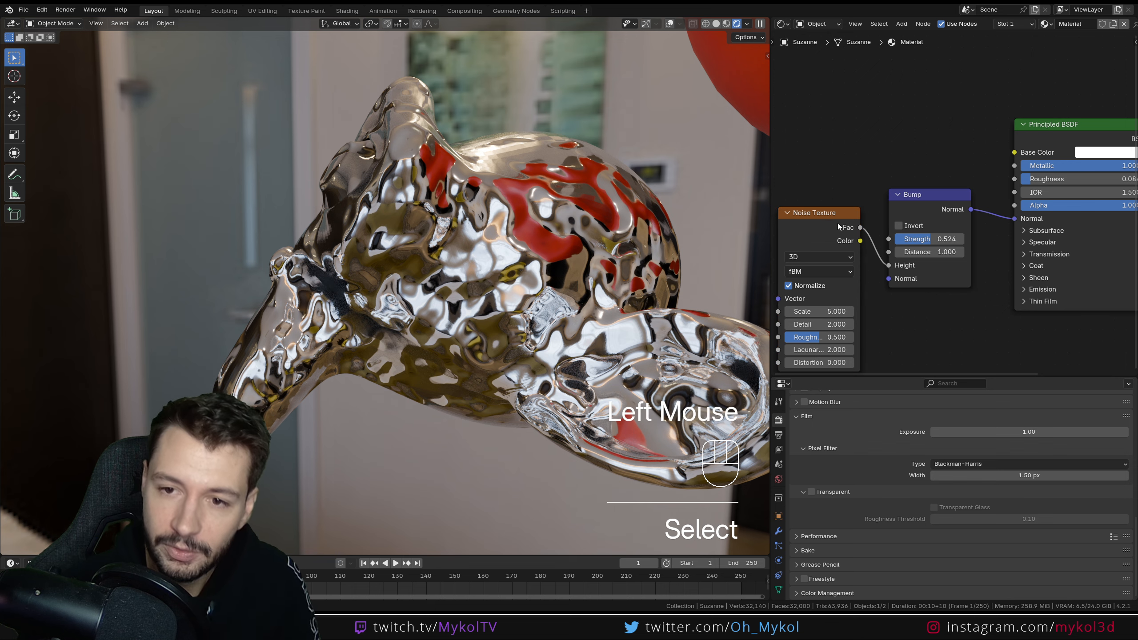
left_click(817, 224, "ctrl+shift")
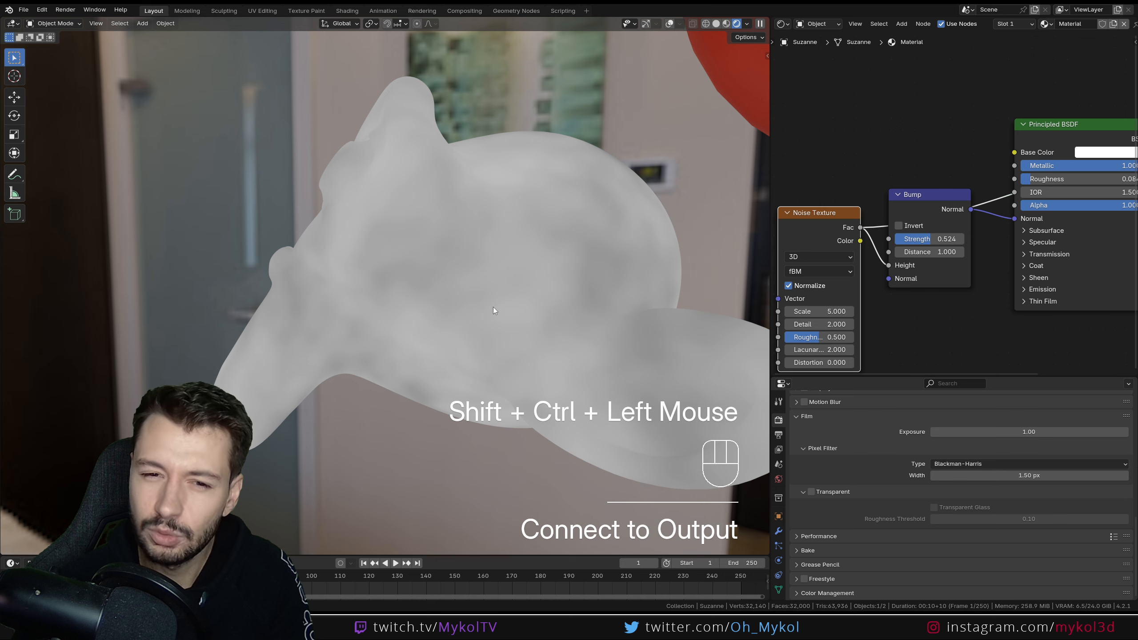
key("ctrl+z")
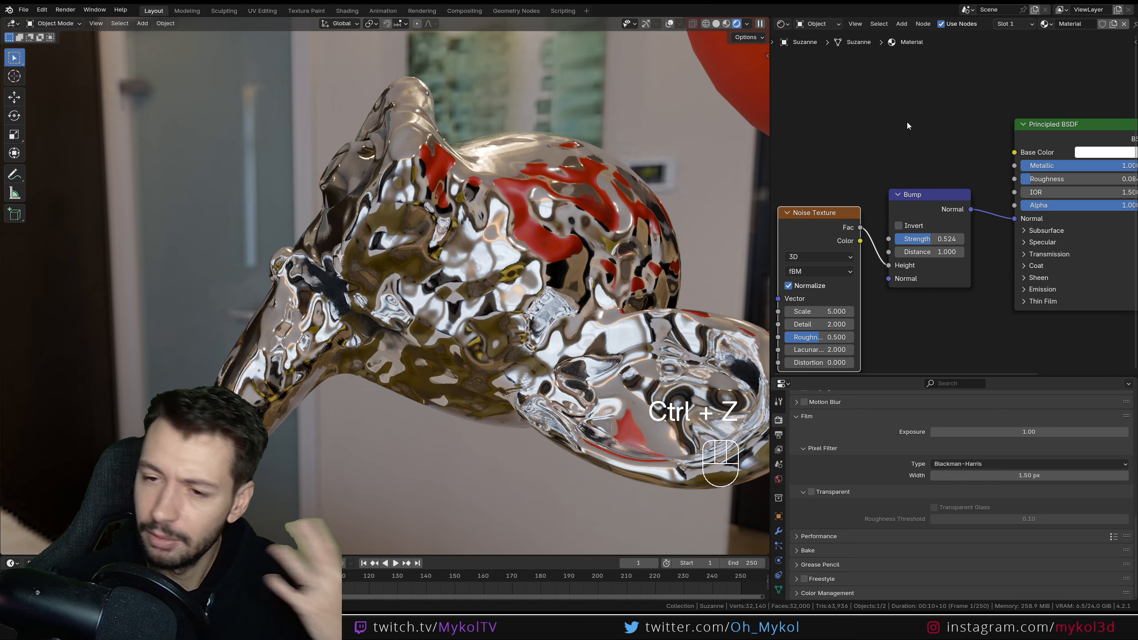
Move the Bump node slightly closer to the Principled BSDF node
left_click_drag(966, 211, 975, 204)
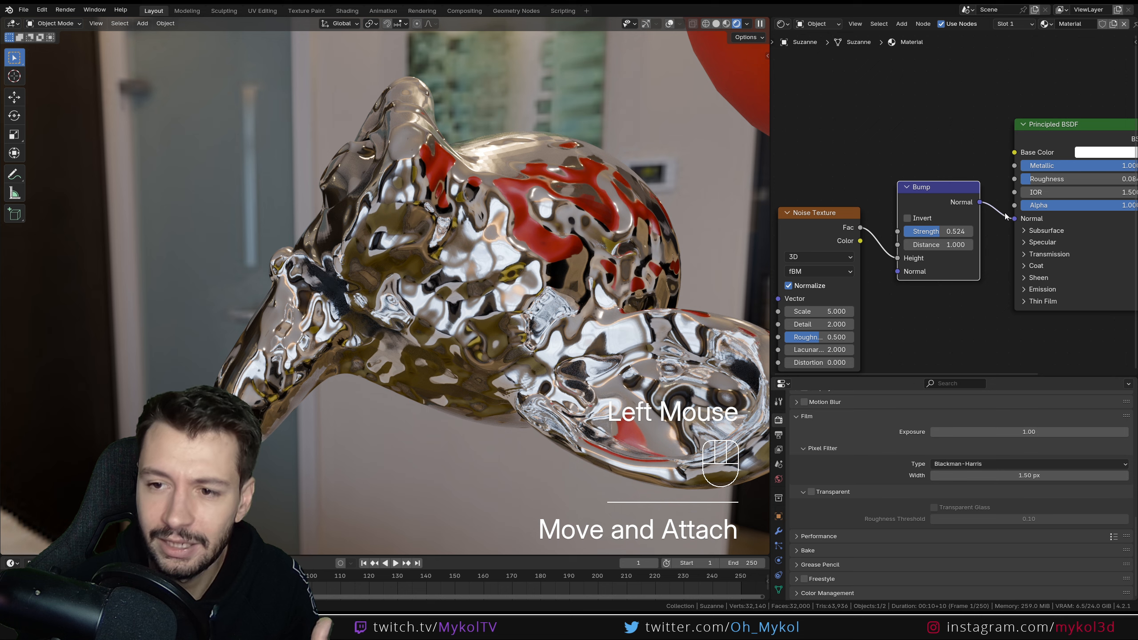
middle_click_drag(1019, 209, 976, 144)
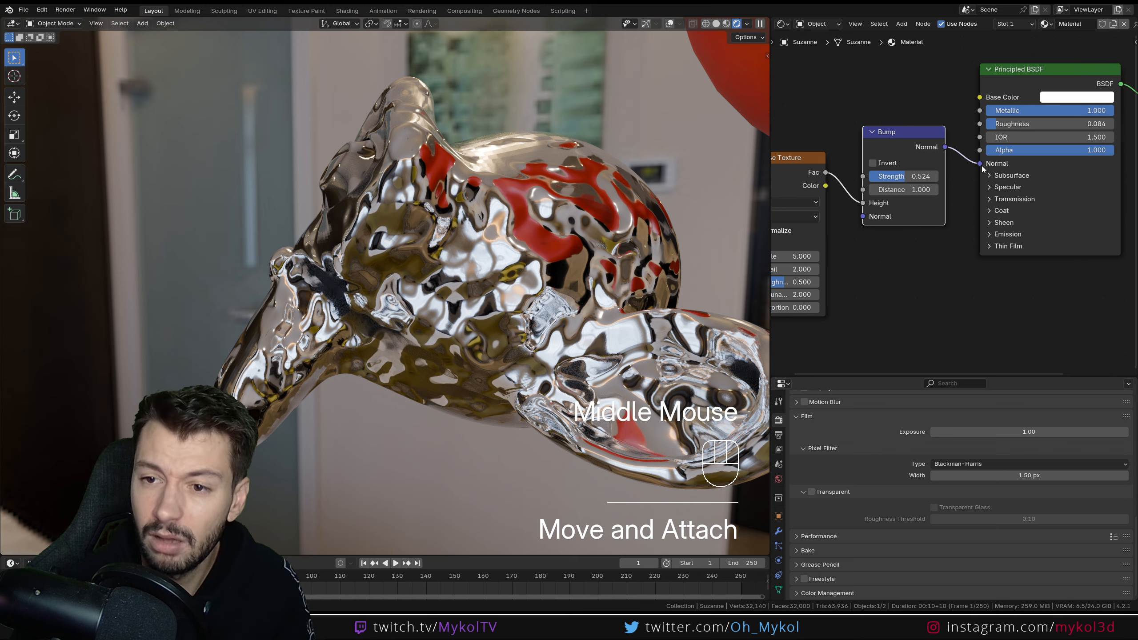
middle_click_drag(898, 123, 929, 117)
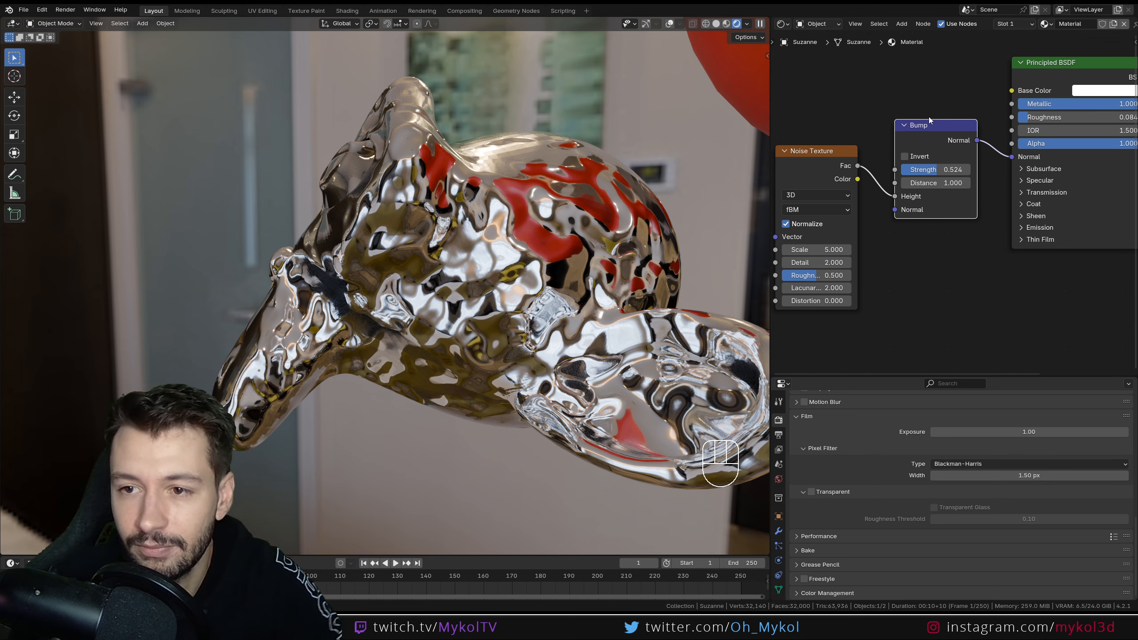
Select the Principled BSDF node and show its Surface settings in Suzanne's material properties
left_click_drag(880, 113, 819, 189)
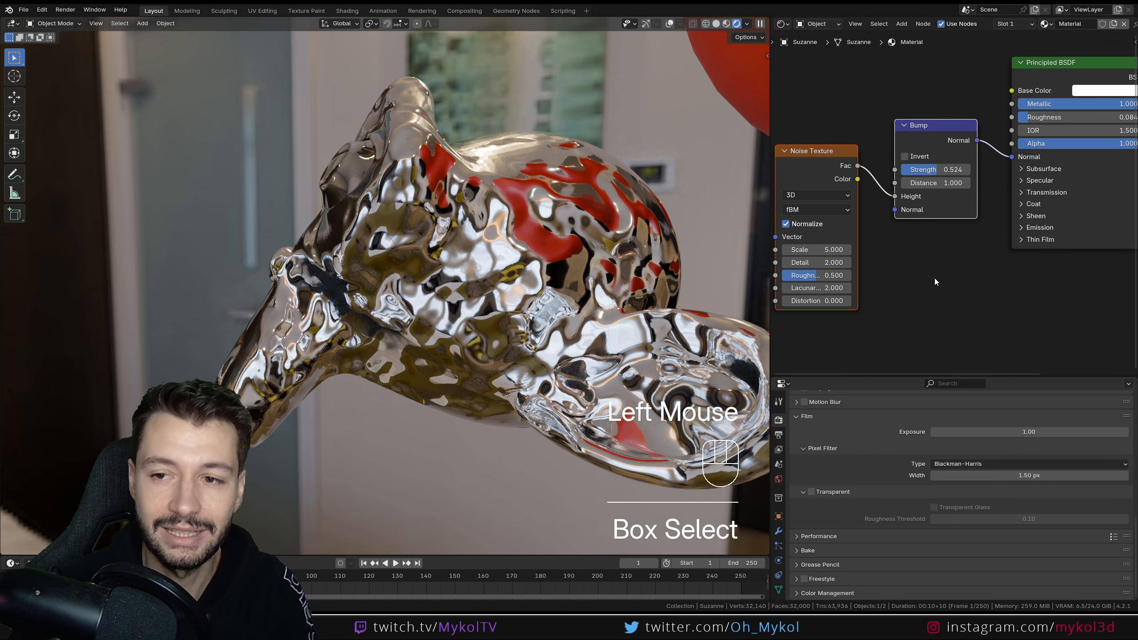
scroll(941, 278, "down", 2)
middle_click_drag(973, 272, 957, 278)
left_click(851, 158)
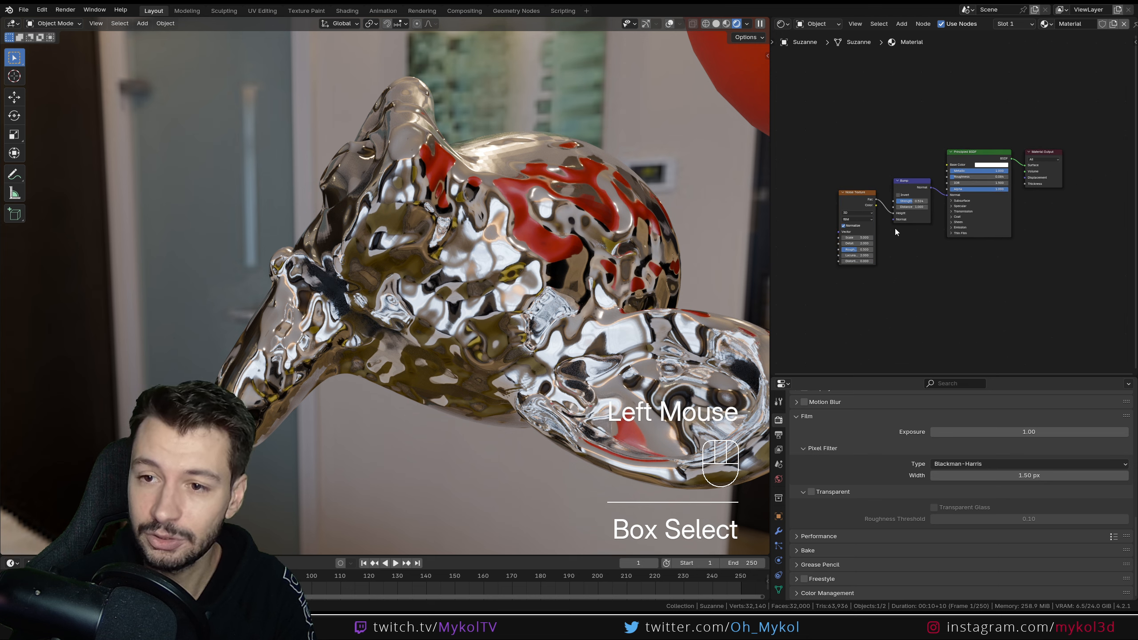
left_click(971, 153)
scroll(780, 560, "down", 2)
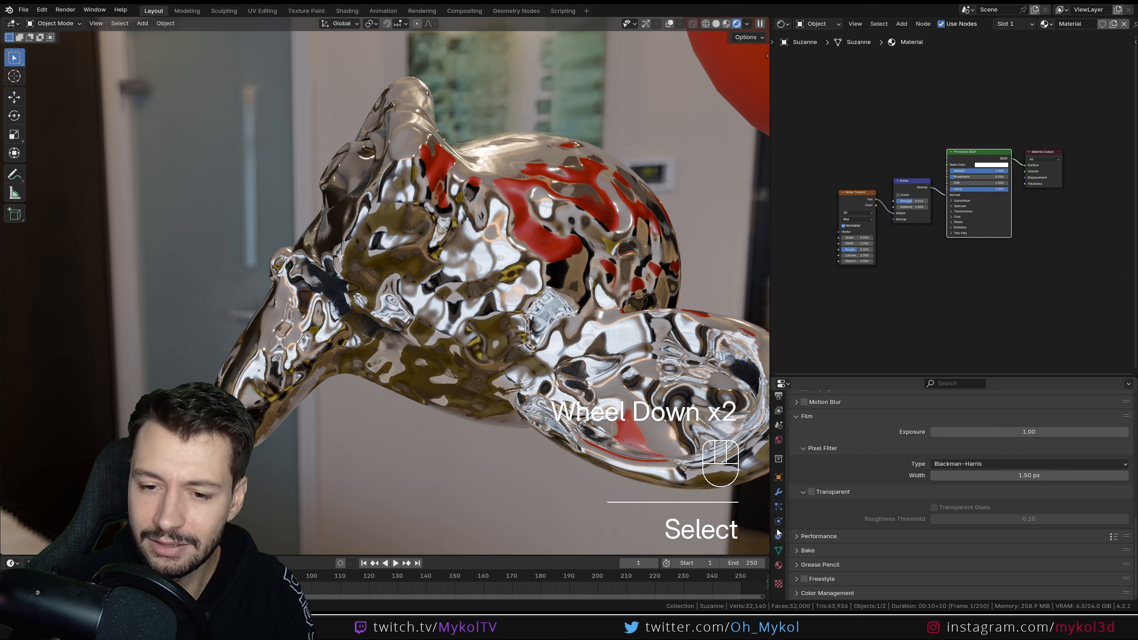
left_click(779, 566)
scroll(857, 494, "up", 4)
scroll(872, 502, "down", 2)
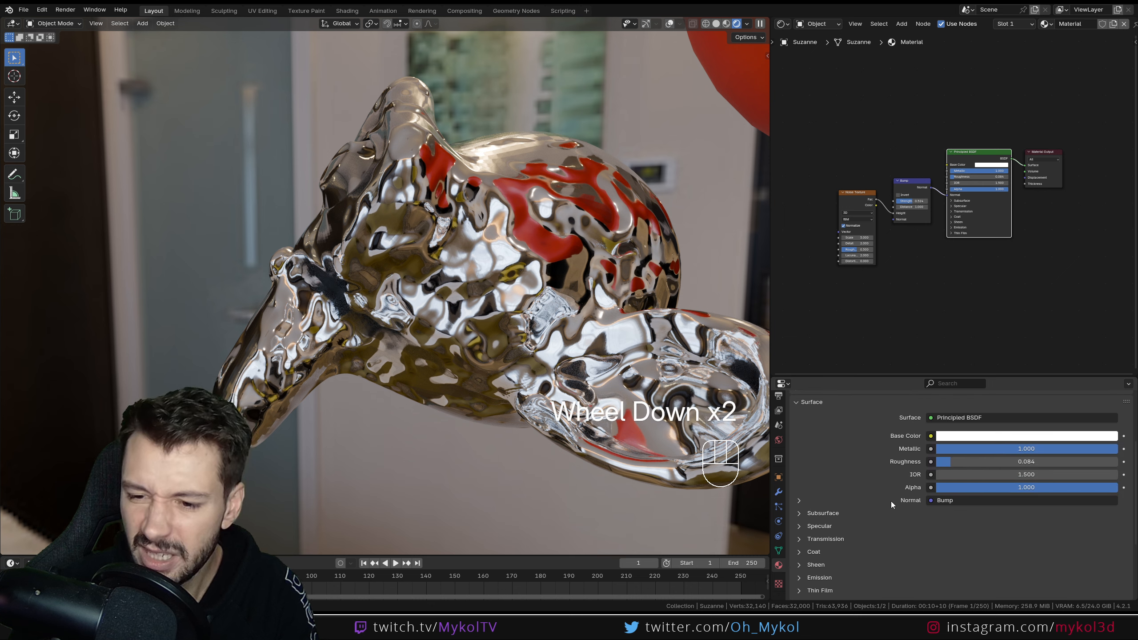
Expand the Normal and Height inputs in the material's Surface settings and examine the nested Bump and Noise Texture parameters in an enlarged properties editor
left_click(806, 496)
left_click(802, 498)
scroll(802, 498, "down", 1)
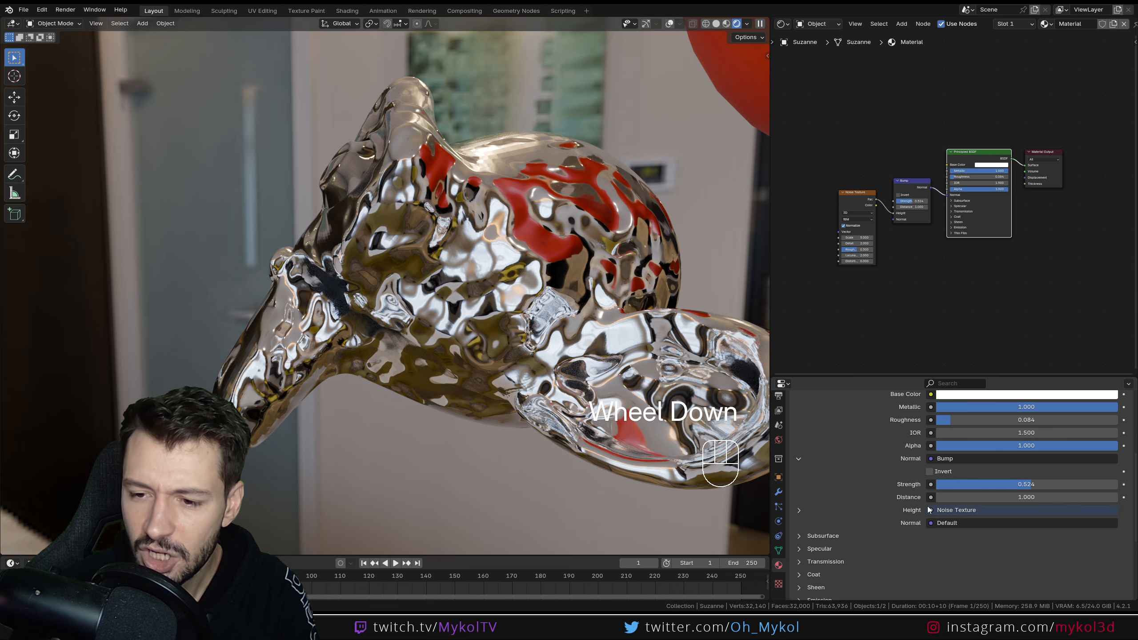
left_click(946, 460)
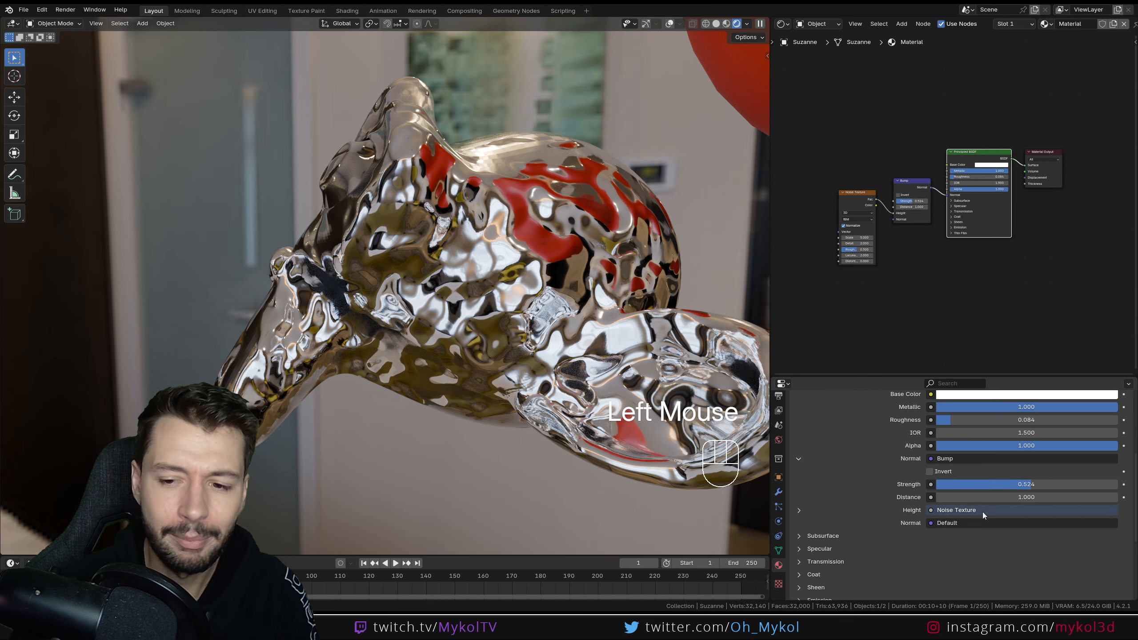
left_click(800, 512)
scroll(851, 512, "down", 2)
scroll(878, 490, "up", 2)
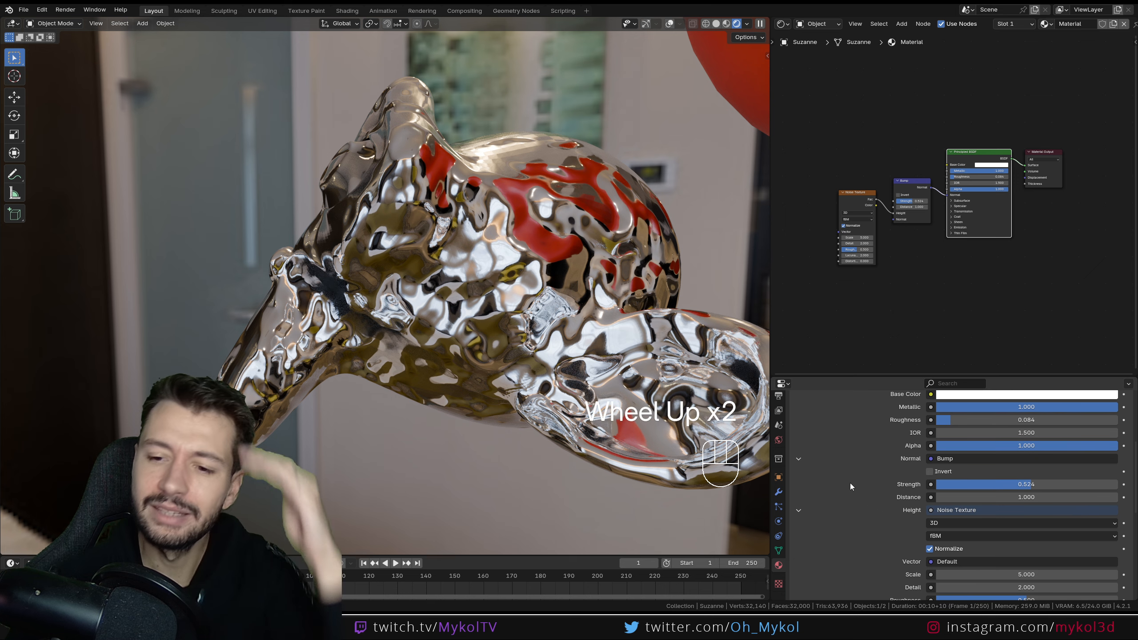
scroll(919, 498, "down", 1)
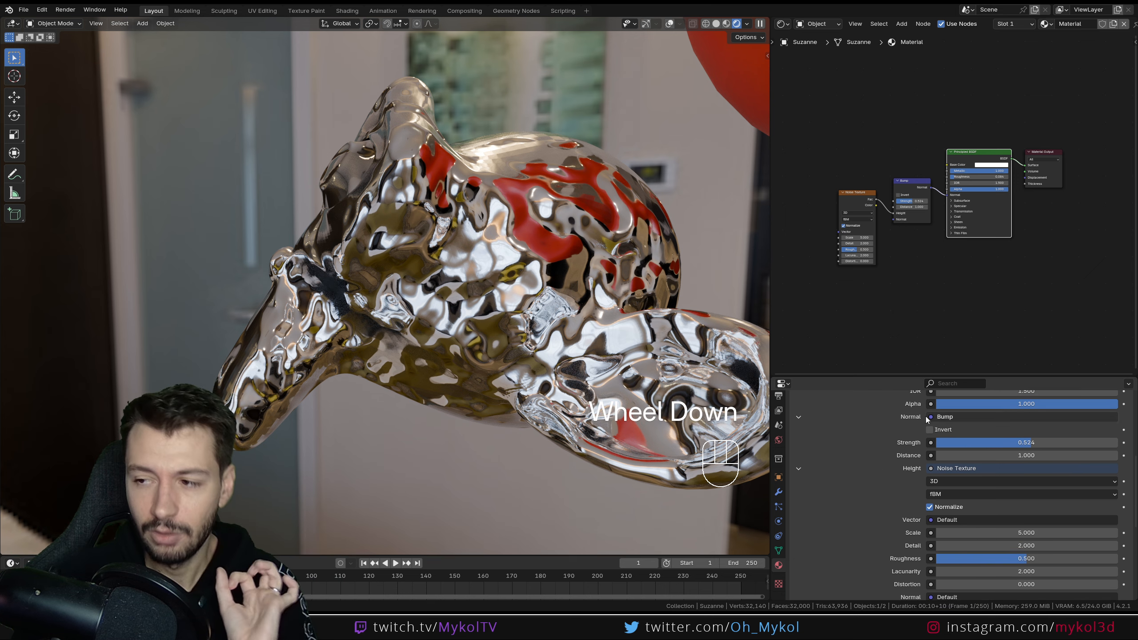
left_click_drag(913, 376, 913, 279)
scroll(1075, 394, "up", 3)
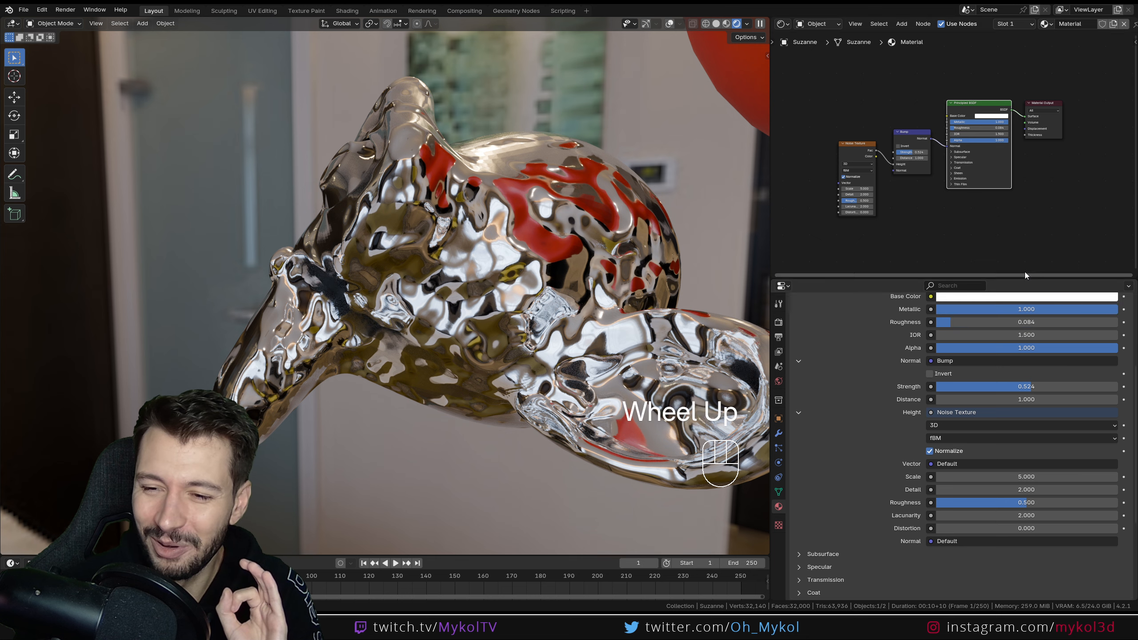
Give the shader editor more height again and delete the Noise Texture and Bump nodes
left_click_drag(1031, 277, 1031, 456)
scroll(957, 244, "up", 1)
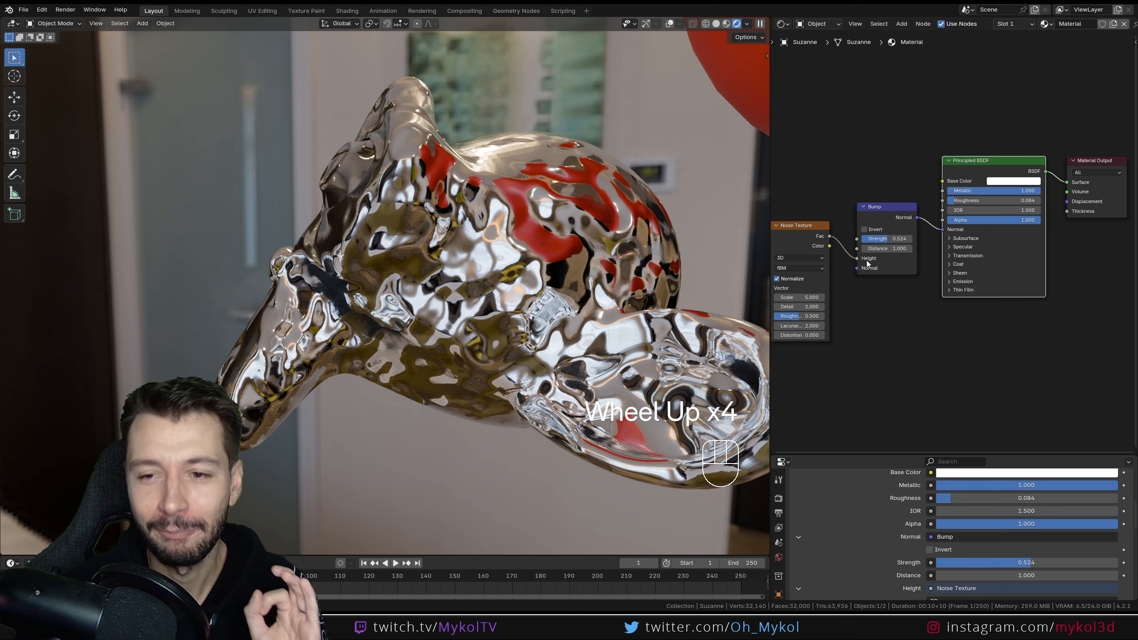
middle_click_drag(972, 182, 993, 177)
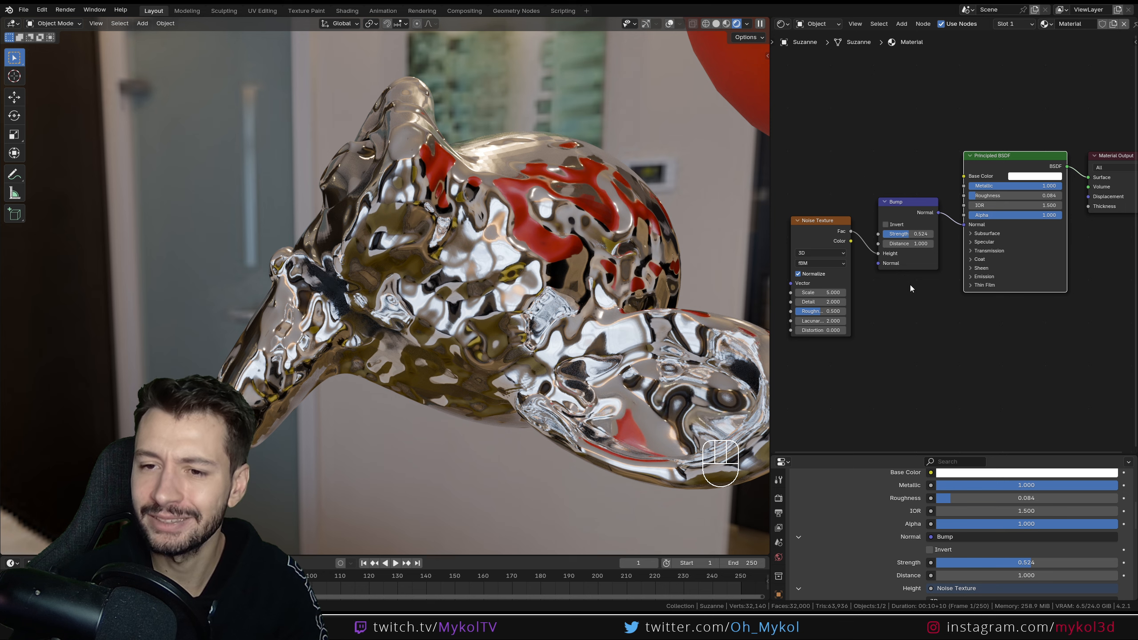
left_click(816, 145)
left_click_drag(816, 144, 905, 331)
key("Delete")
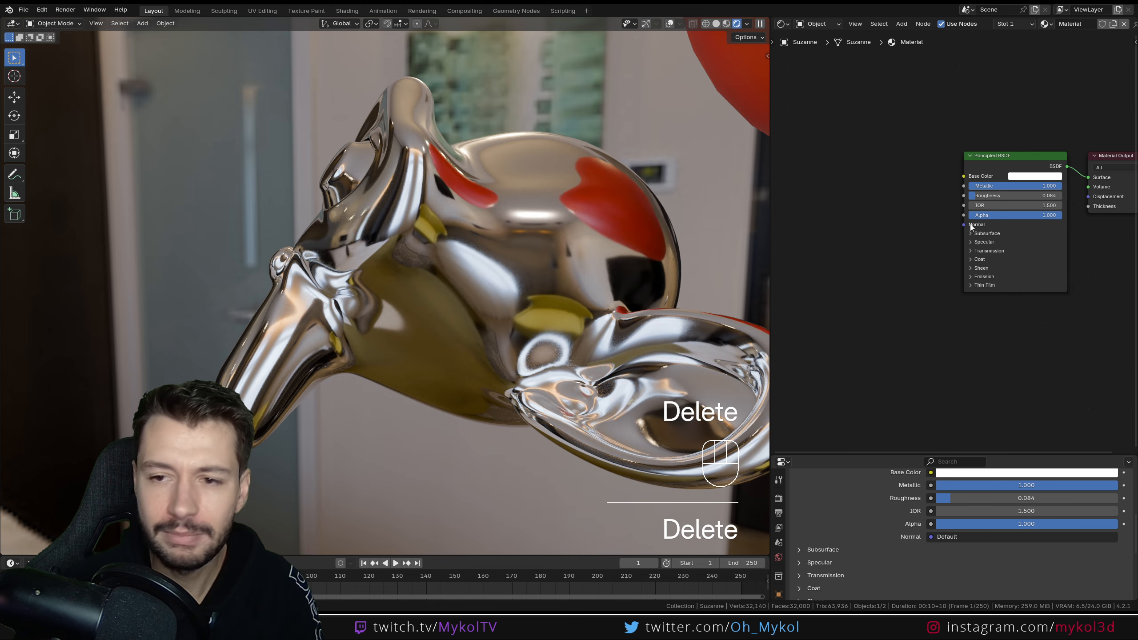
Set the Principled BSDF's Metallic to 0.000 and its Roughness to 0.500
left_click_drag(1036, 185, 967, 186)
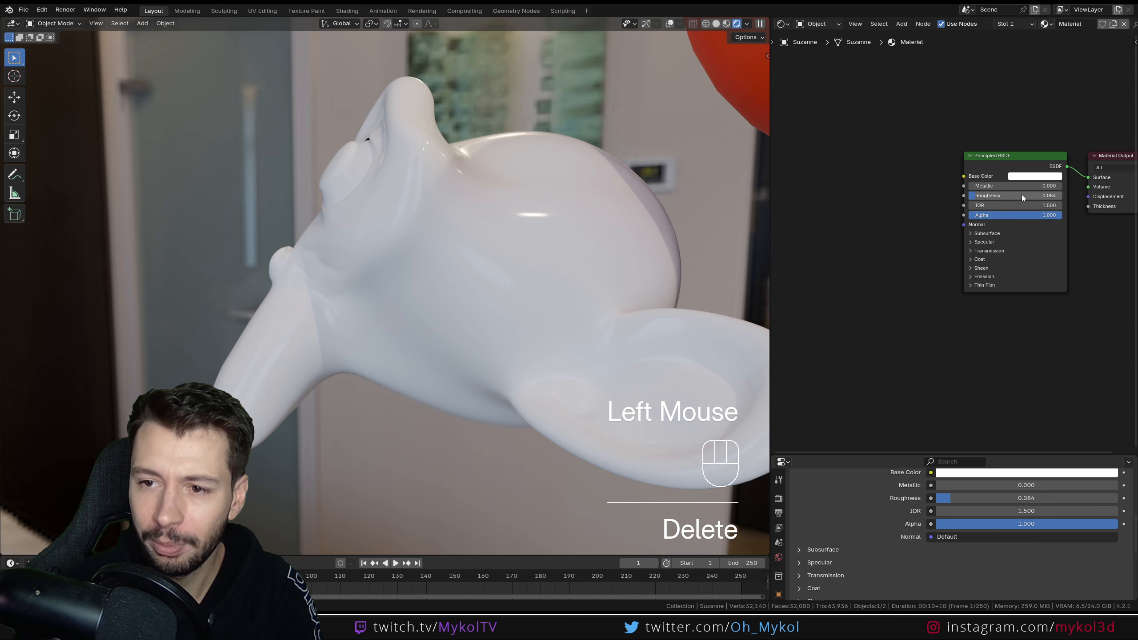
double_click(1022, 194)
key("Return")
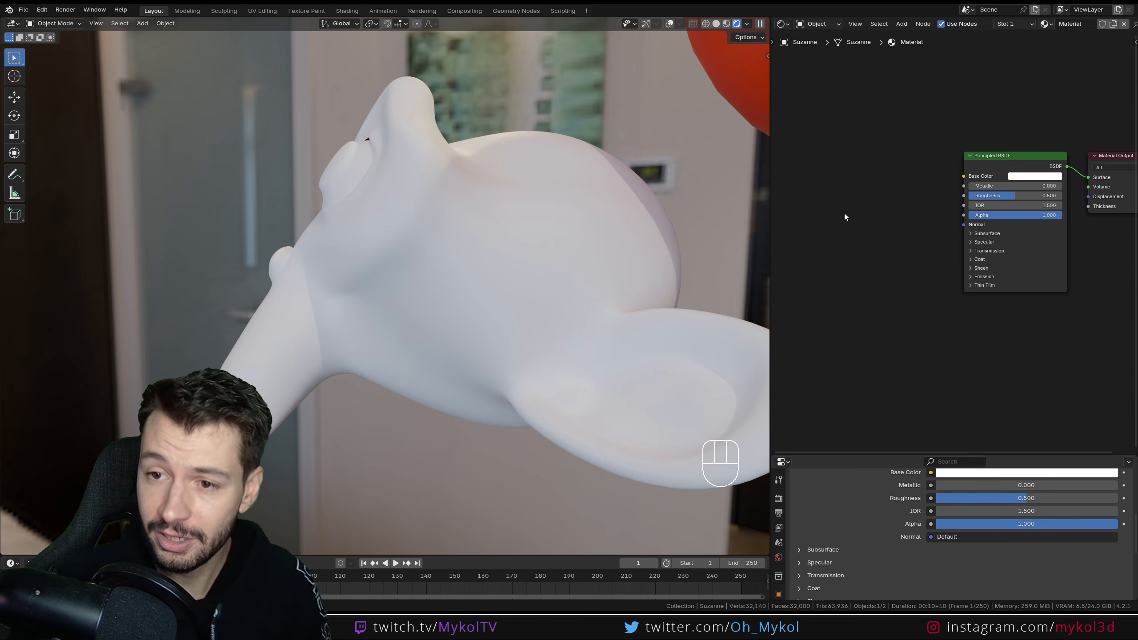
middle_click_drag(501, 263, 561, 278)
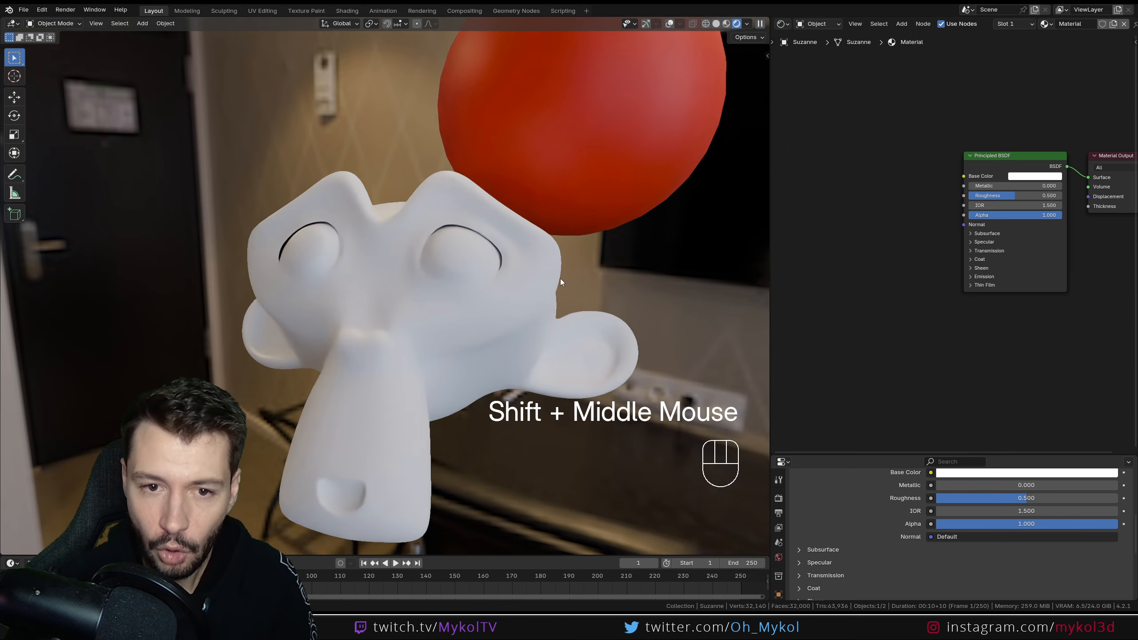
left_click(592, 178)
key("Delete")
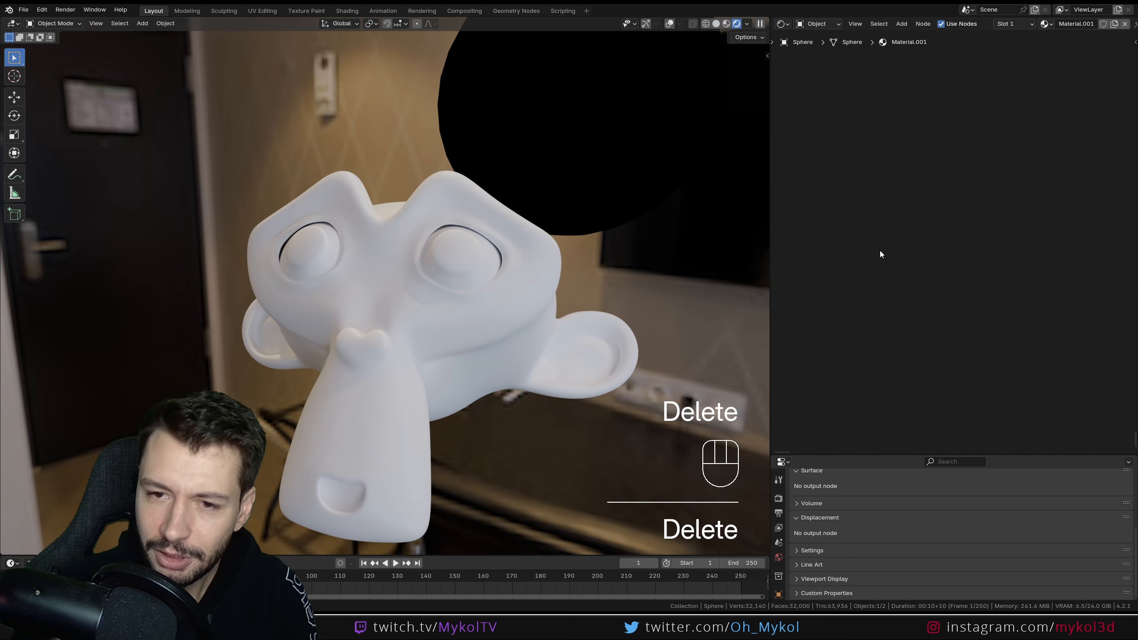
key("ctrl+z")
left_click(513, 286)
Widen the shader editor and free up empty space beside Suzanne's Principled BSDF node
middle_click_drag(906, 227, 808, 276)
scroll(832, 272, "up", 2)
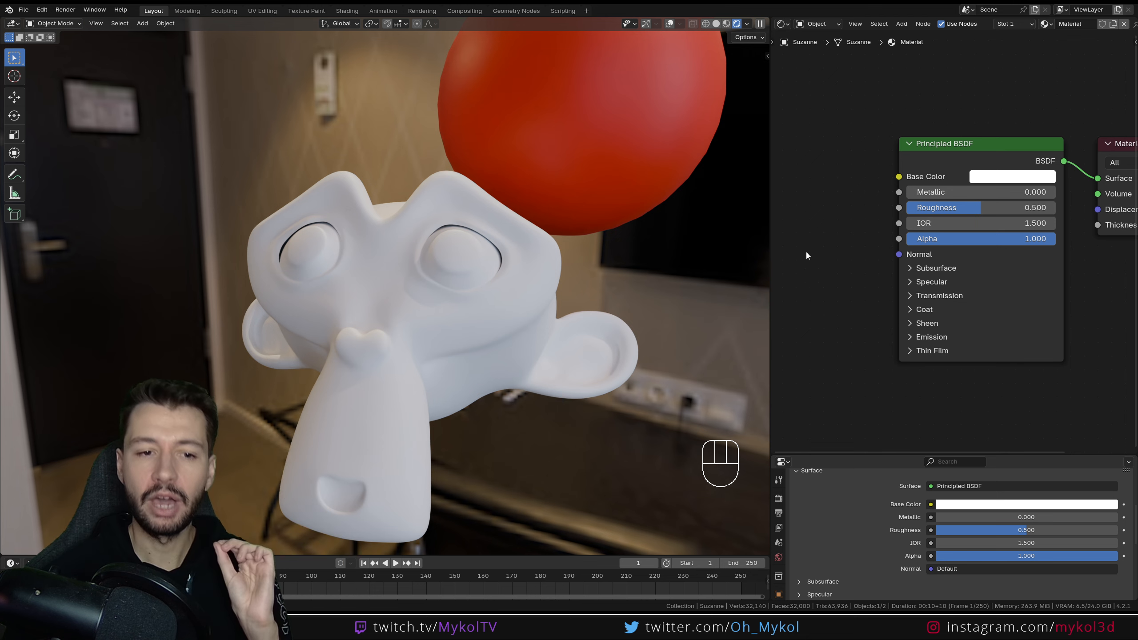
scroll(802, 251, "down", 2)
middle_click_drag(800, 250, 890, 300)
scroll(776, 244, "down", 2)
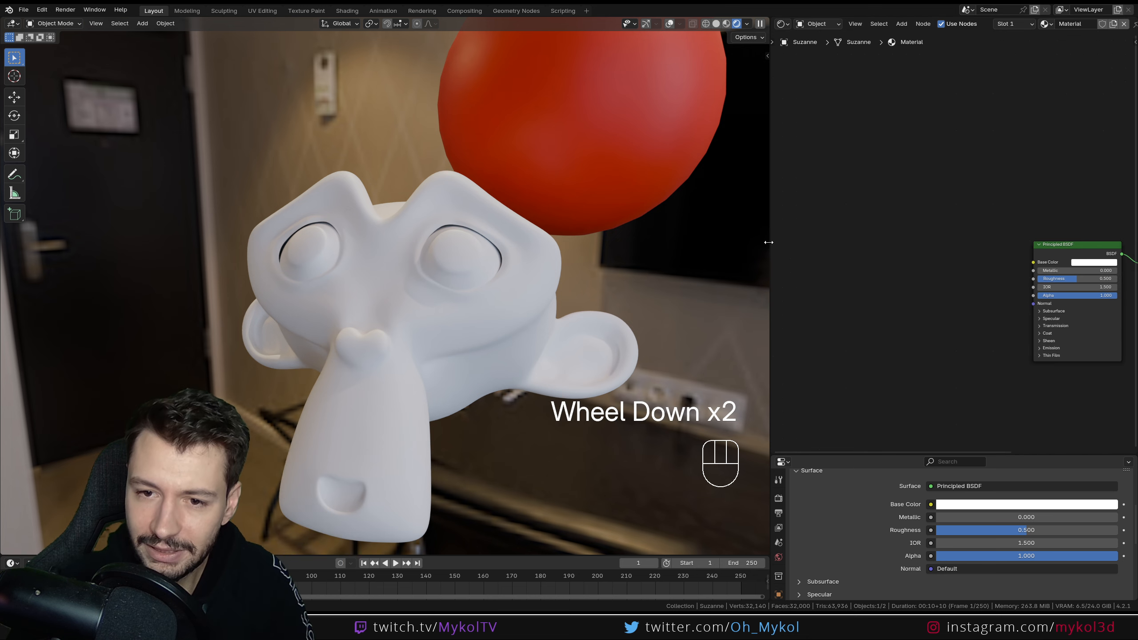
left_click_drag(769, 242, 551, 242)
middle_click_drag(712, 181, 704, 307)
Annotate a light-scattering diagram in the shader editor: a rectangular block with a ray entering, bouncing inside and leaving, with the scattering area circled
mouse_move(657, 214)
left_mouse_down()
mouse_move(770, 215)
mouse_move(835, 275)
mouse_move(633, 269)
mouse_move(640, 204)
left_mouse_up()
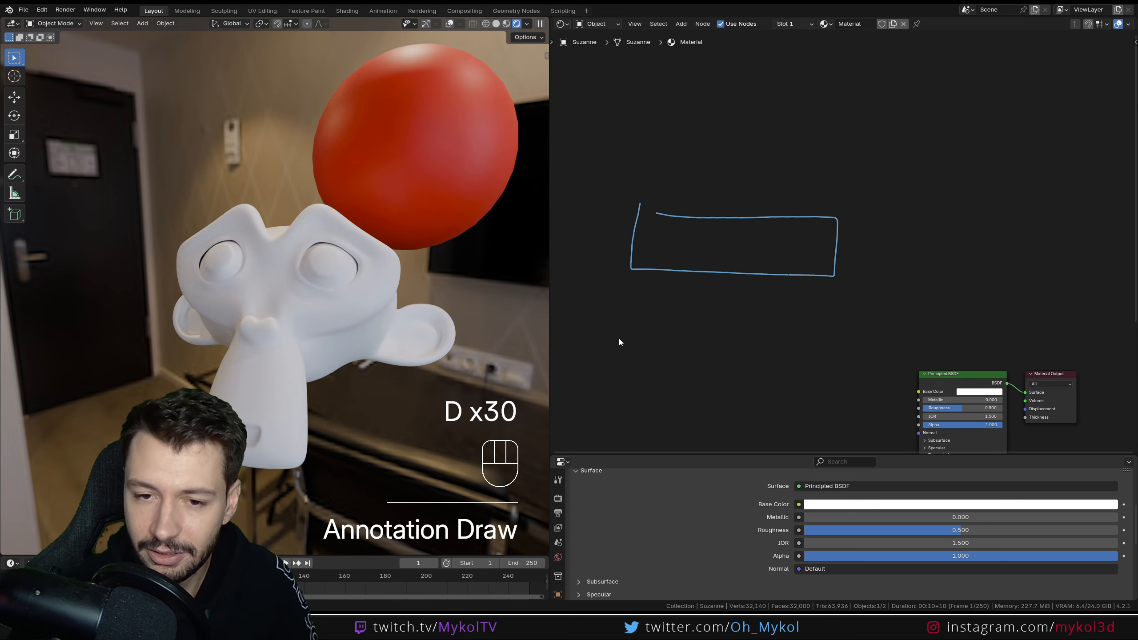
mouse_move(673, 373)
left_mouse_down()
mouse_move(724, 270)
mouse_move(736, 288)
mouse_move(744, 251)
mouse_move(717, 250)
mouse_move(734, 244)
left_mouse_up()
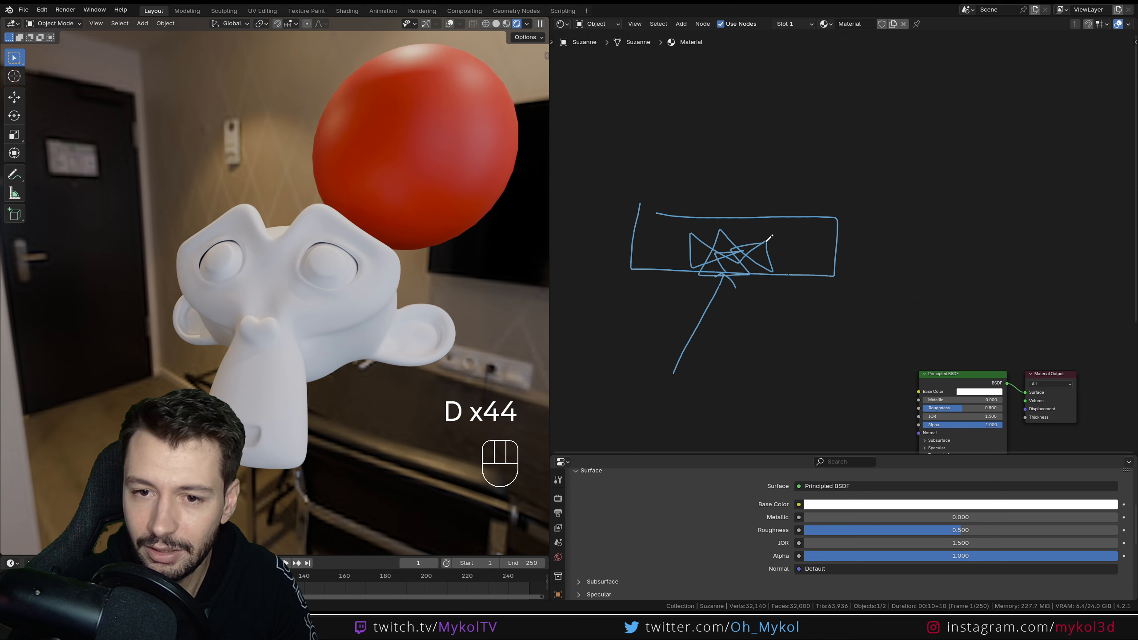
mouse_move(779, 291)
left_mouse_down()
mouse_move(772, 210)
mouse_move(775, 220)
left_mouse_up()
left_click_drag(761, 270, 776, 284)
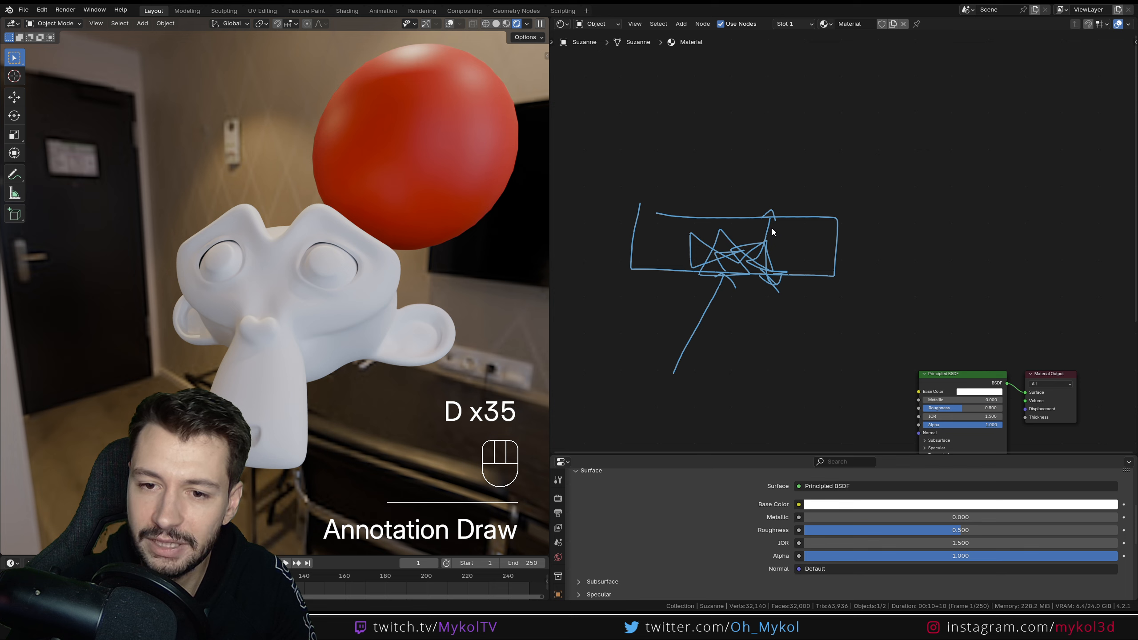
key("ctrl+z")
key("ctrl+z")
key("ctrl+z")
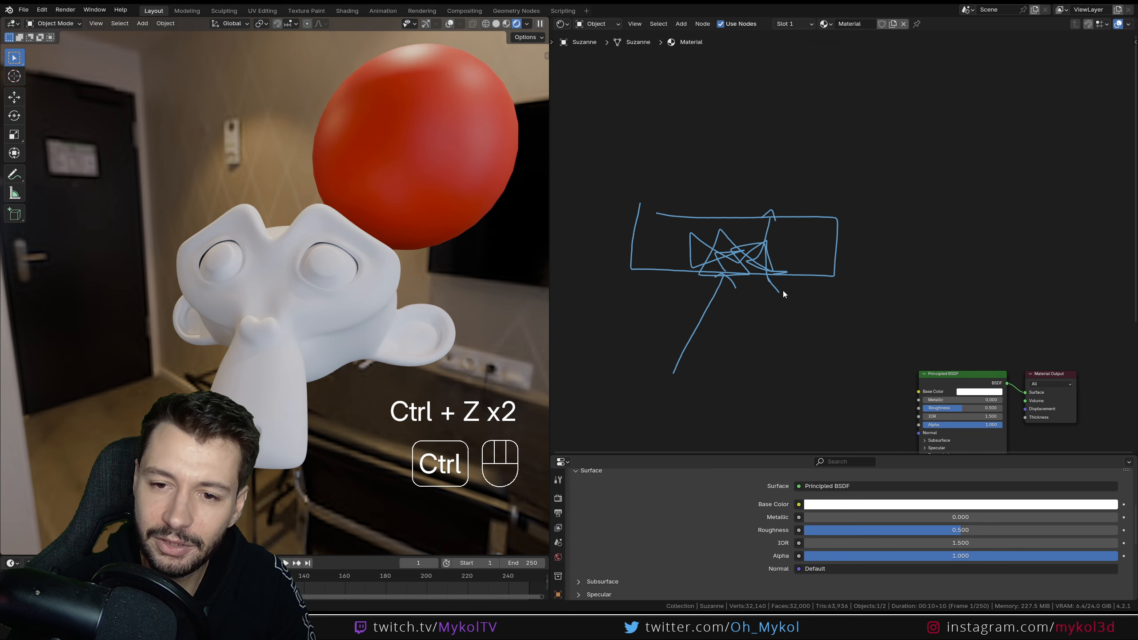
mouse_move(769, 229)
left_mouse_down()
mouse_move(772, 183)
mouse_move(786, 206)
mouse_move(680, 223)
mouse_move(782, 273)
mouse_move(737, 210)
left_mouse_up()
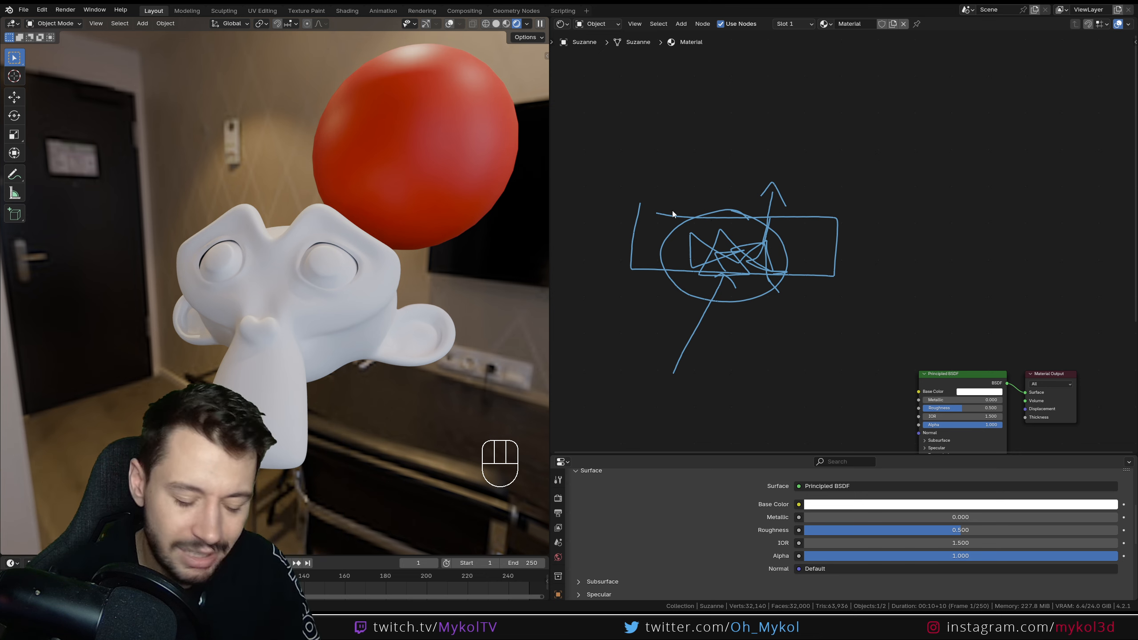
Erase the whole annotated diagram and bring the Principled BSDF and Material Output nodes back into the middle of the shader editor
mouse_move(759, 278)
right_mouse_down()
mouse_move(715, 166)
mouse_move(880, 223)
right_mouse_up()
scroll(872, 314, "down", 4)
middle_click_drag(866, 341, 762, 266)
scroll(788, 278, "up", 4)
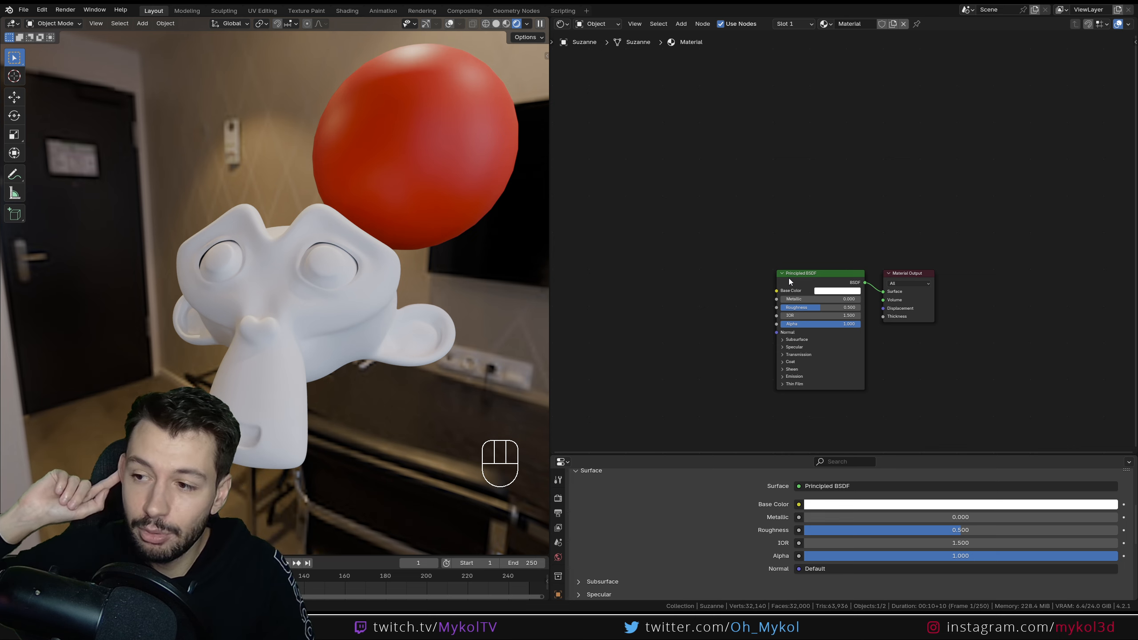
Enlarge the properties editor and enable Transparent in the Film section of the render settings
scroll(348, 295, "down", 2)
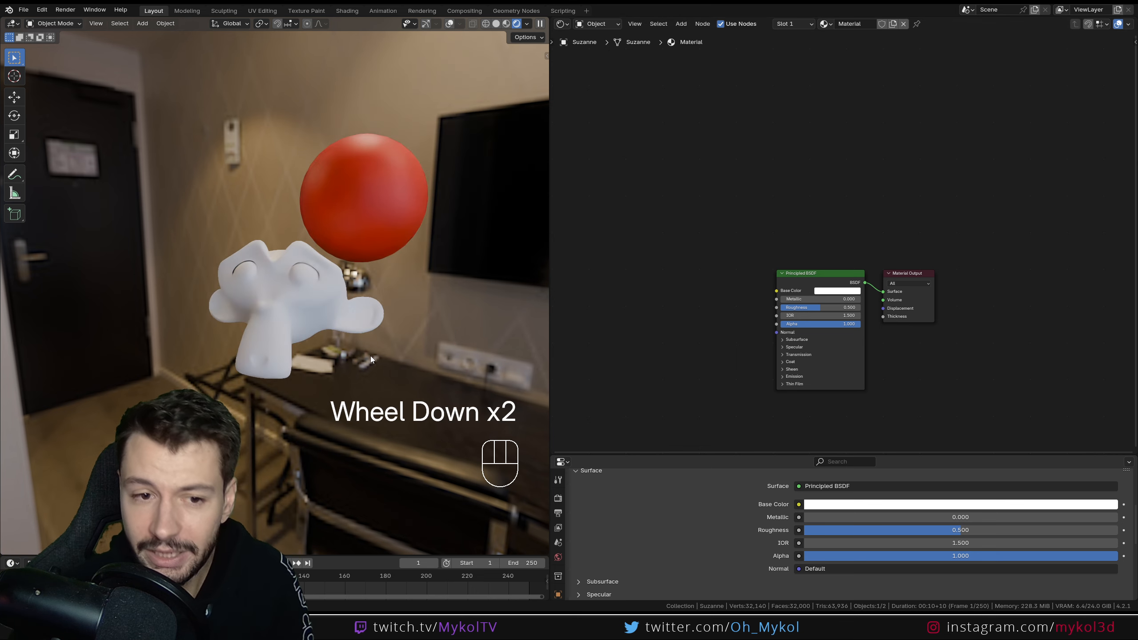
middle_click_drag(371, 356, 347, 339)
scroll(371, 333, "up", 3)
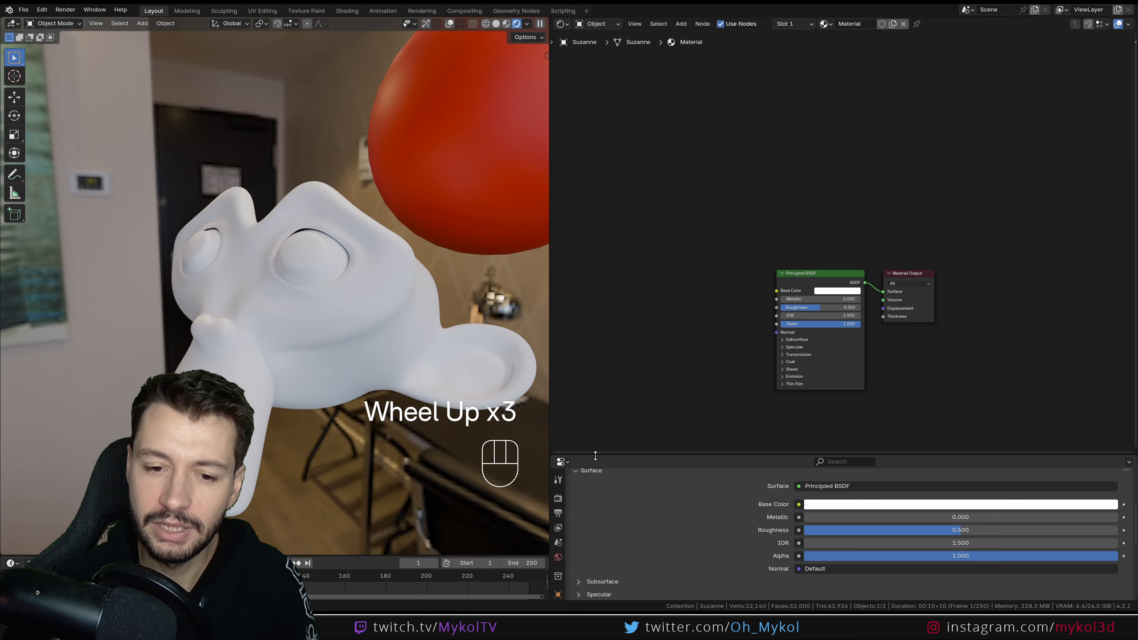
left_click_drag(650, 452, 680, 306)
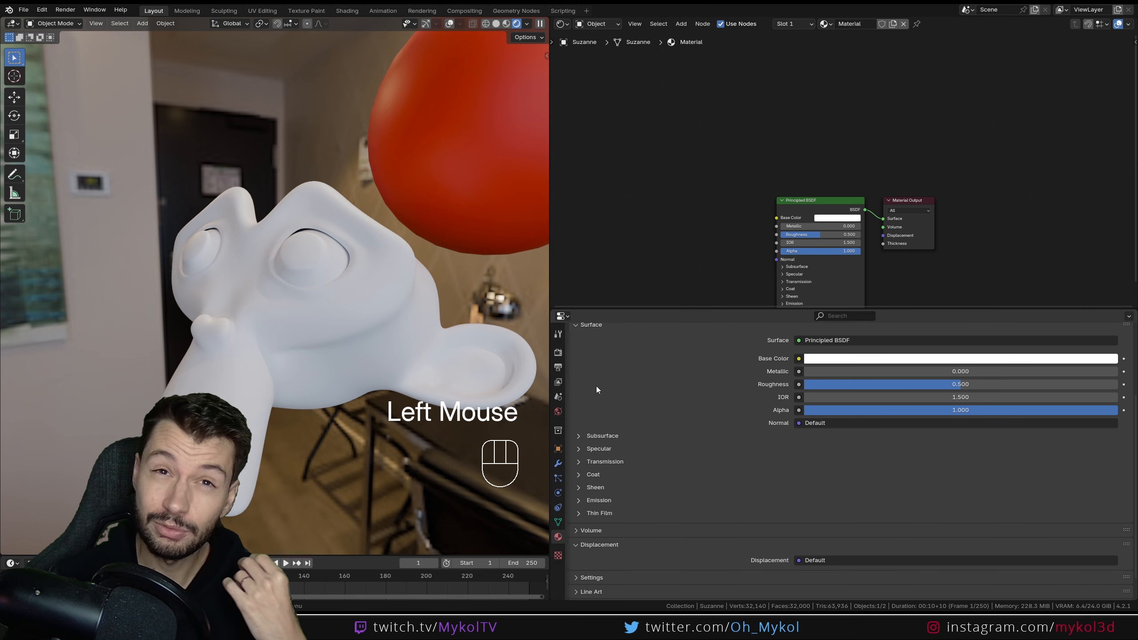
left_click(558, 352)
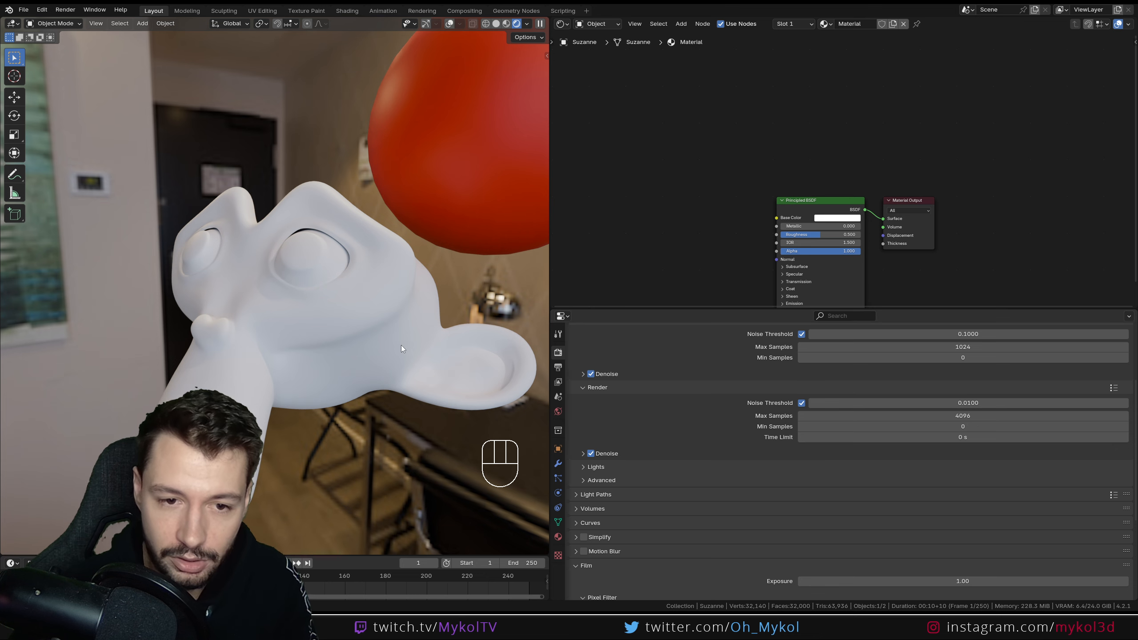
scroll(458, 333, "down", 3)
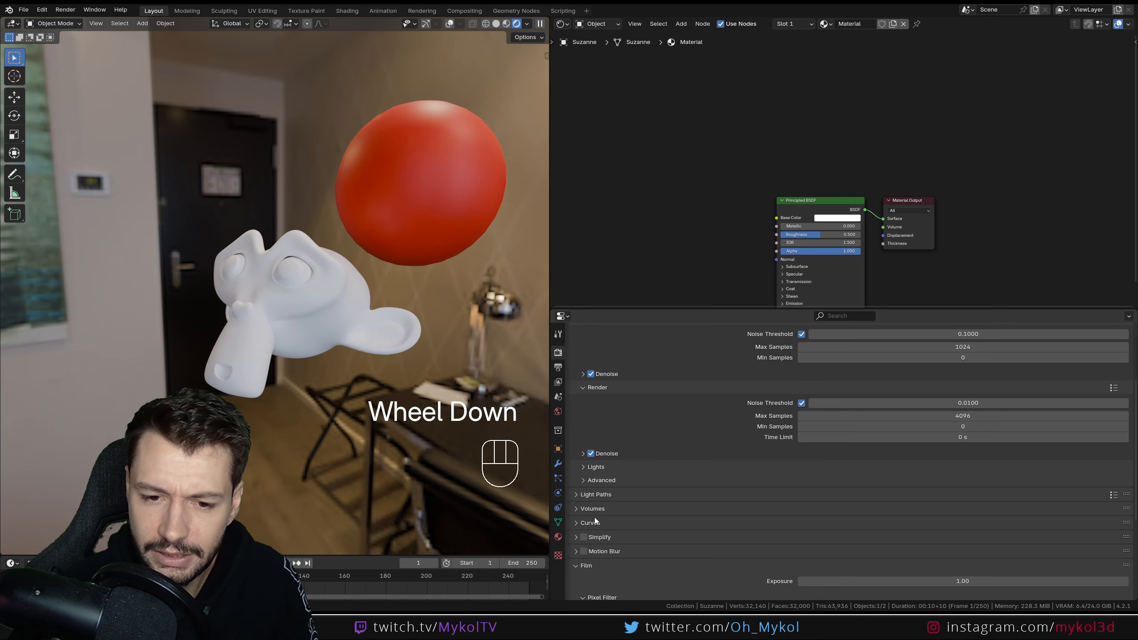
scroll(594, 518, "down", 2)
left_click(591, 492)
Delete the red sphere and turn on the viewport gizmos and overlays
left_click(441, 205)
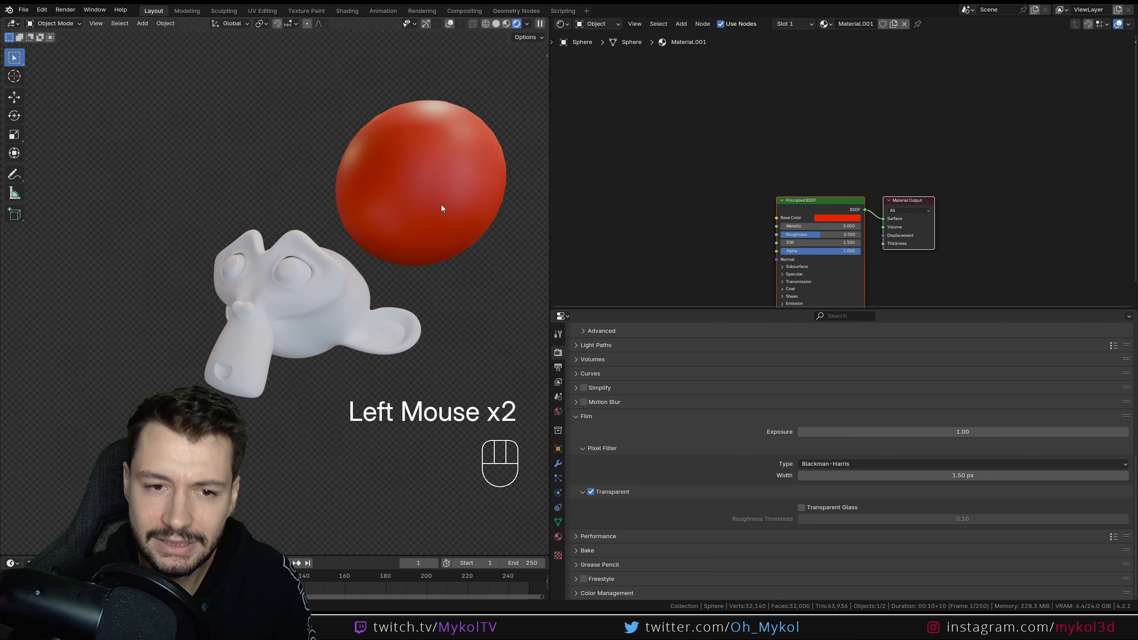
key("Delete")
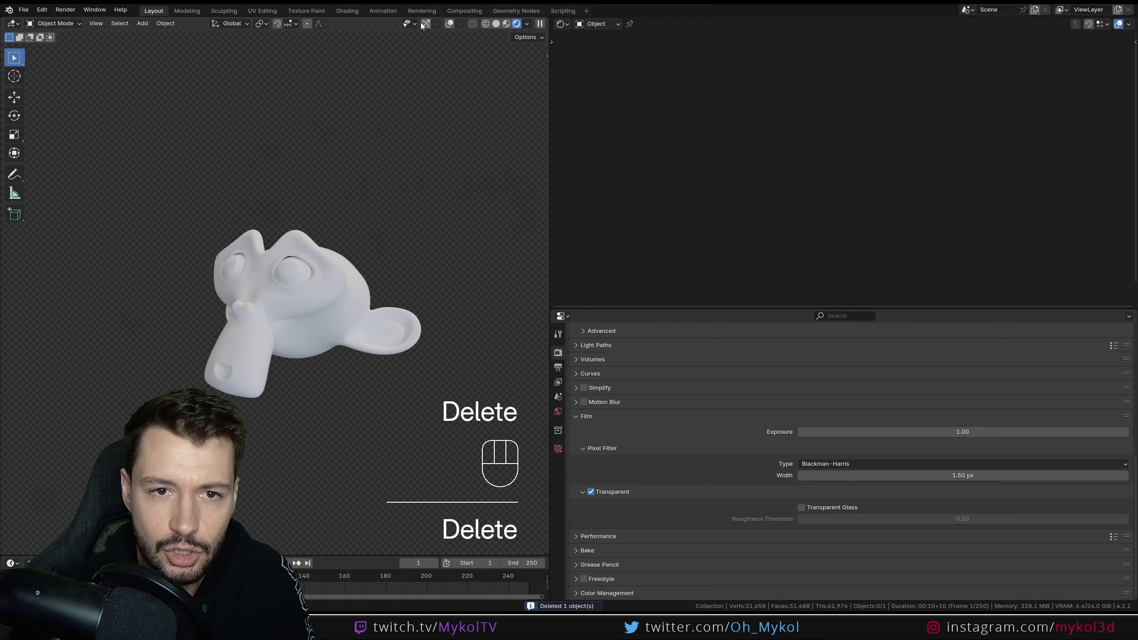
left_click(423, 23)
left_click(449, 23)
Add a point light and move it behind Suzanne's ear, checking its placement from different angles
key("shift+a")
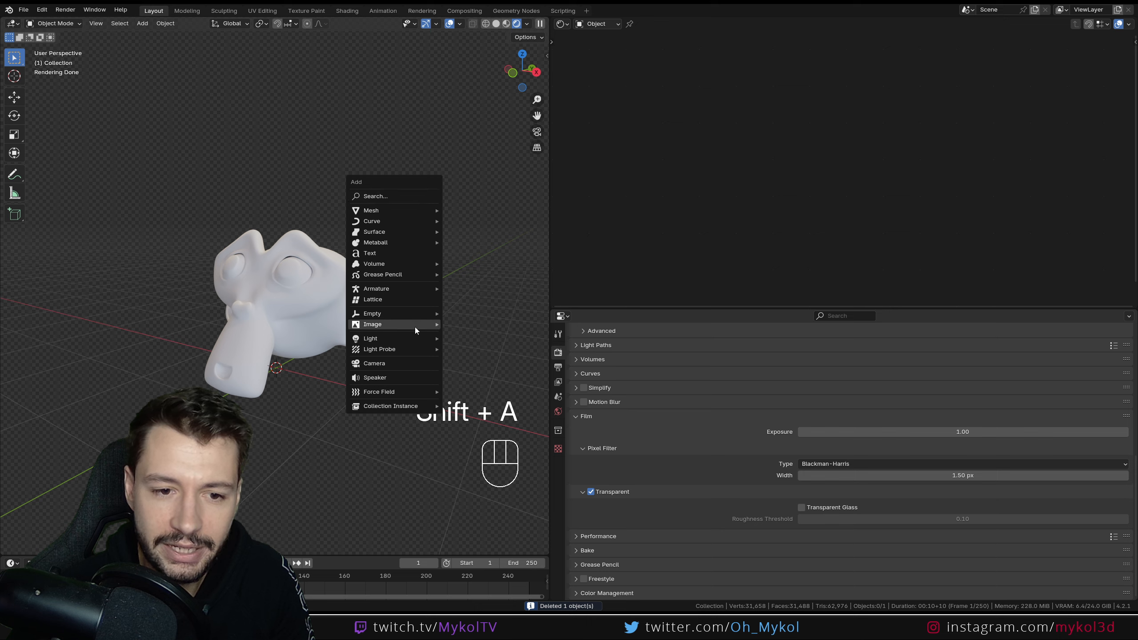
mouse_move(408, 338)
left_click(453, 338)
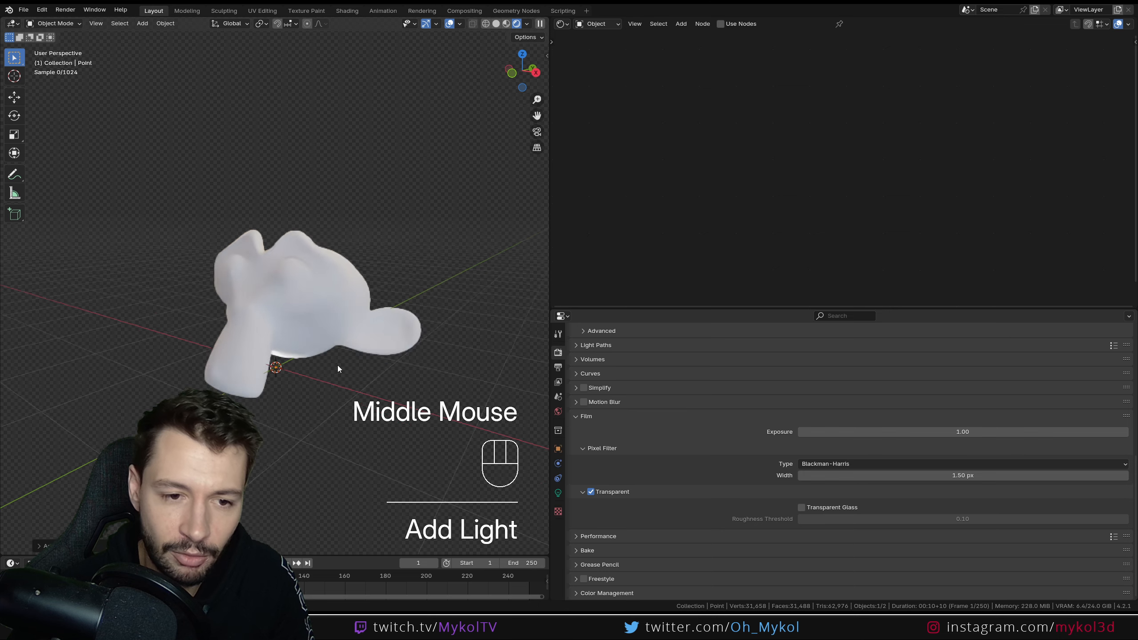
middle_click_drag(338, 365, 310, 376)
key("g")
left_click(448, 359)
middle_click_drag(448, 359, 428, 395)
key("g")
left_click(314, 361)
key("g")
left_click(394, 380)
Select Suzanne, expand the Subsurface section of its Principled BSDF node and set Weight to 1.000
left_click(399, 359)
scroll(831, 251, "up", 2)
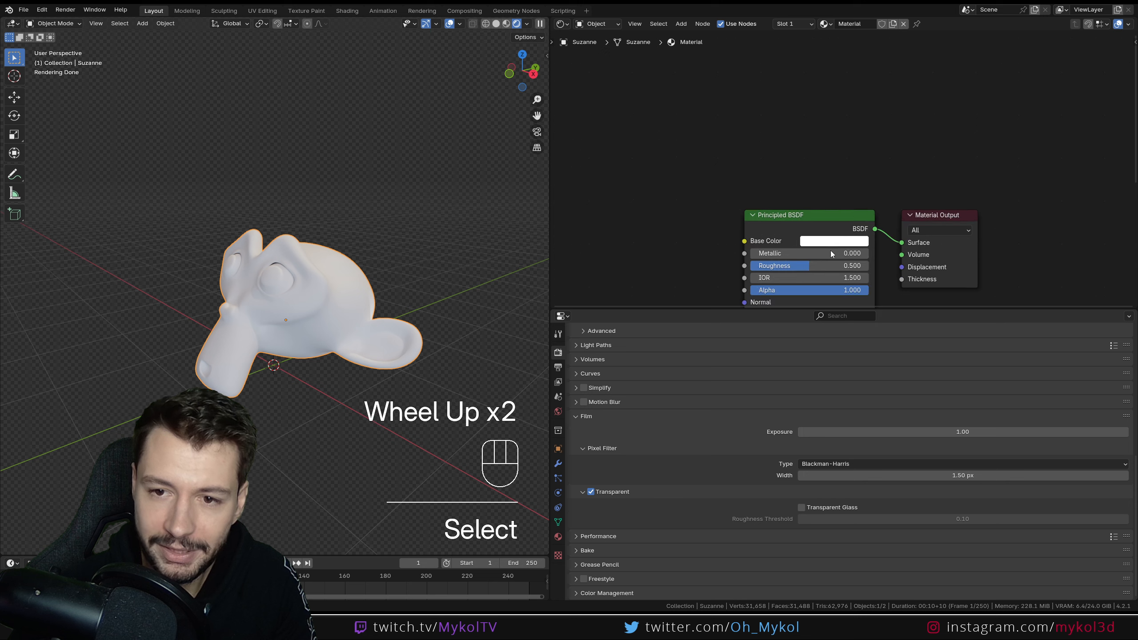
scroll(843, 172, "up", 1)
middle_click_drag(843, 172, 838, 96)
scroll(767, 163, "up", 2)
left_click(767, 163)
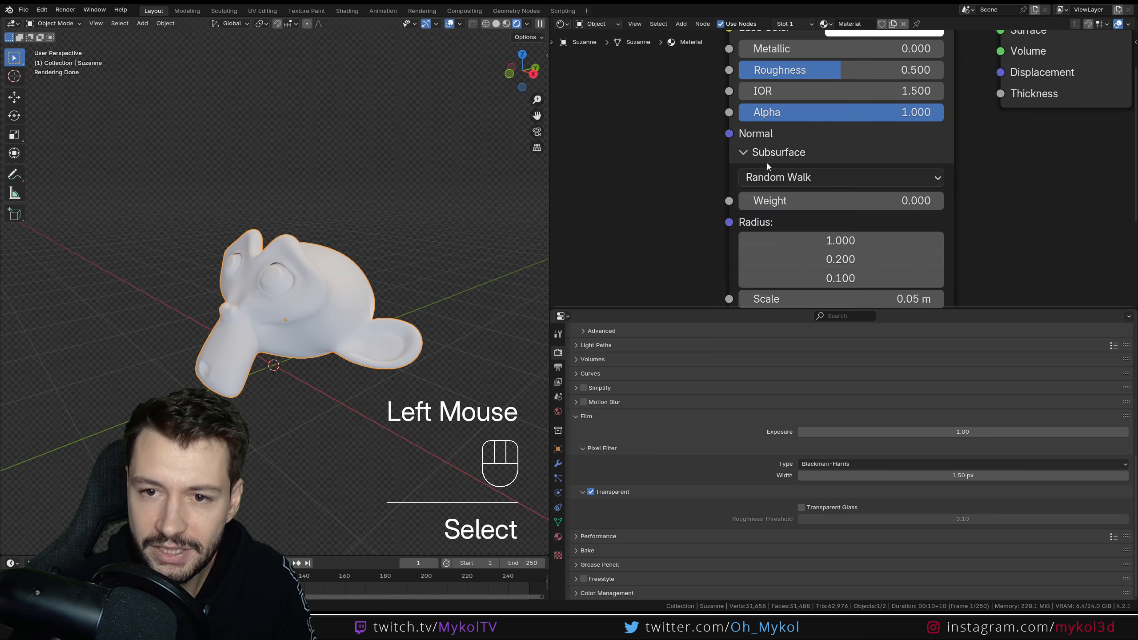
middle_click_drag(766, 163, 755, 125)
left_click_drag(770, 162, 932, 162)
Inspect the glow in Suzanne's ear up close and move the point light behind it closer to the head
scroll(456, 339, "up", 2)
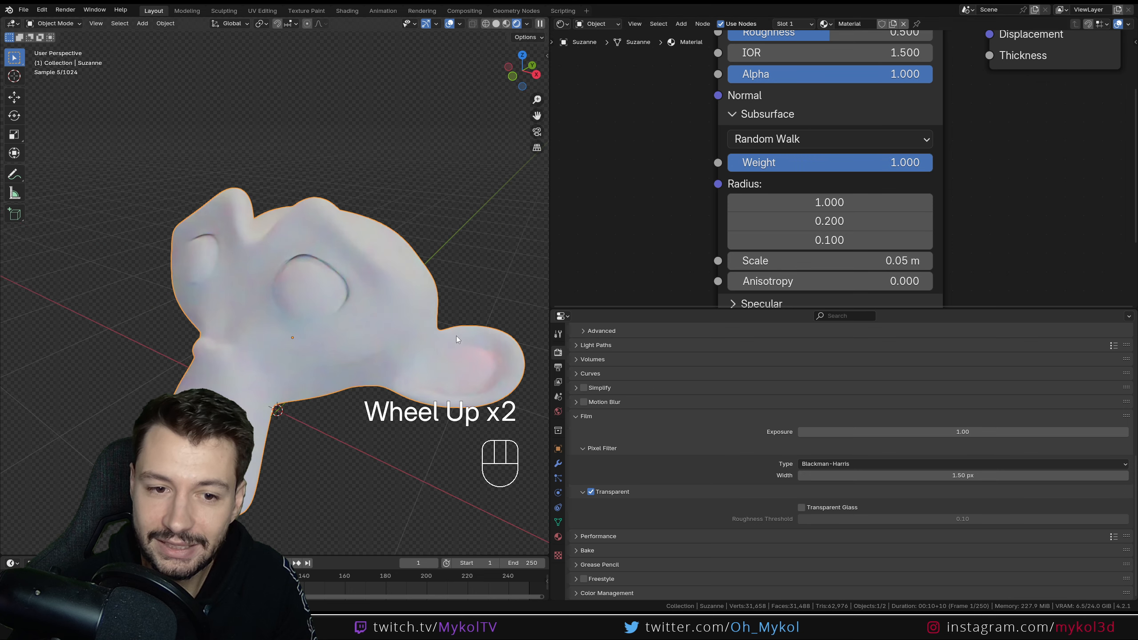
middle_click_drag(457, 337, 279, 268, "shift")
scroll(356, 325, "up", 2)
scroll(379, 330, "up", 1)
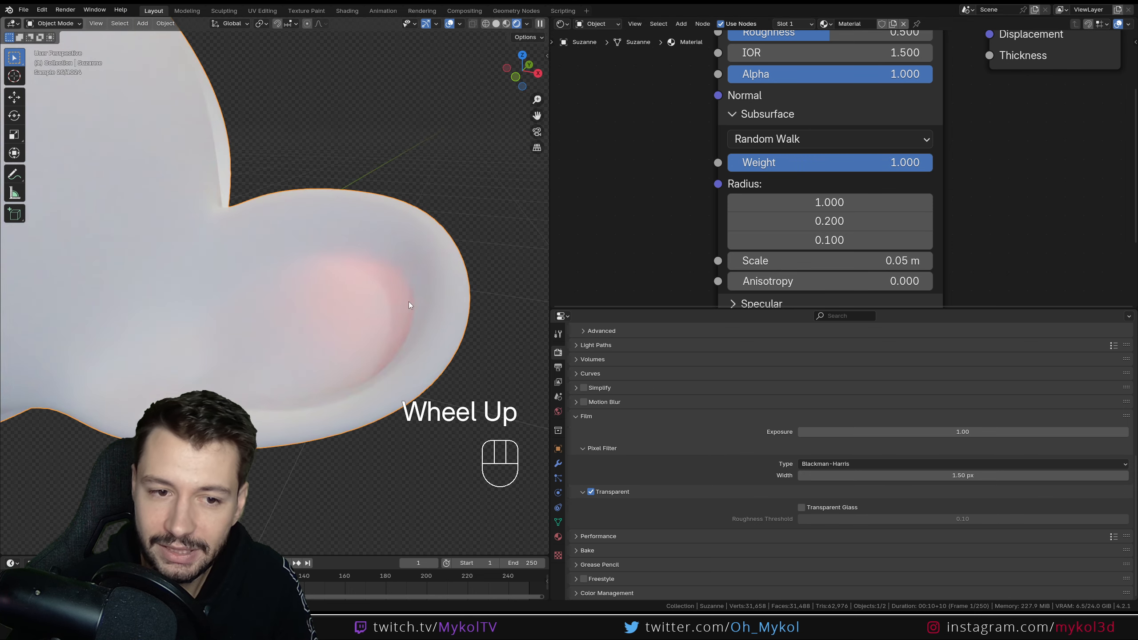
middle_click_drag(292, 326, 369, 371)
left_click(352, 358)
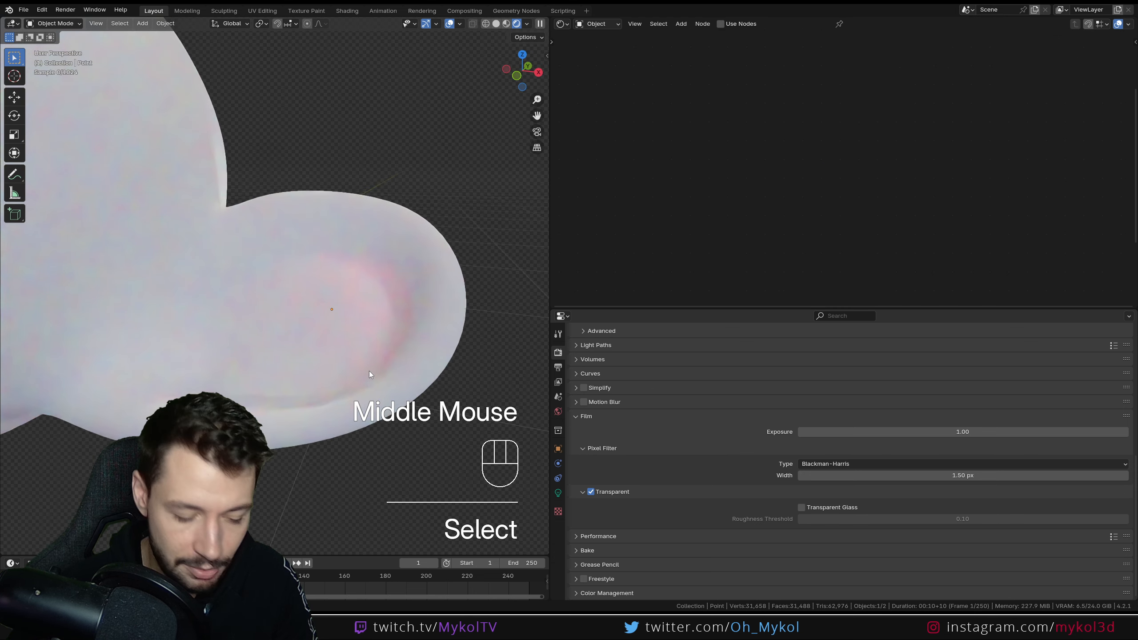
key("g")
left_click(282, 412)
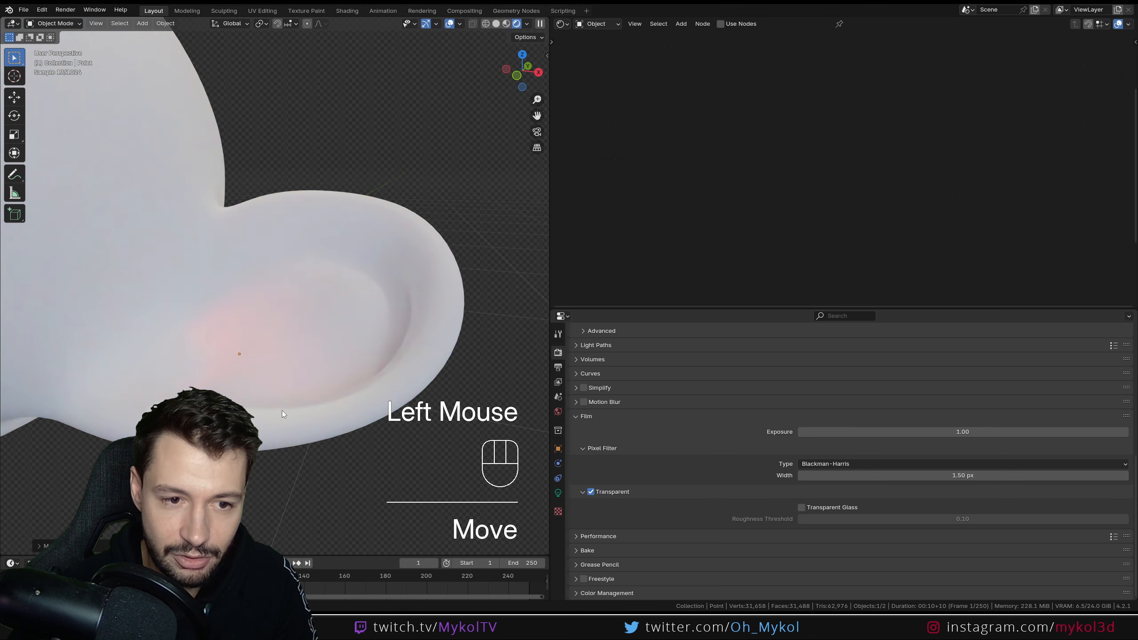
Move the point light behind the ear toward the outer rim and check the glow from another angle
key("g")
left_click(426, 365)
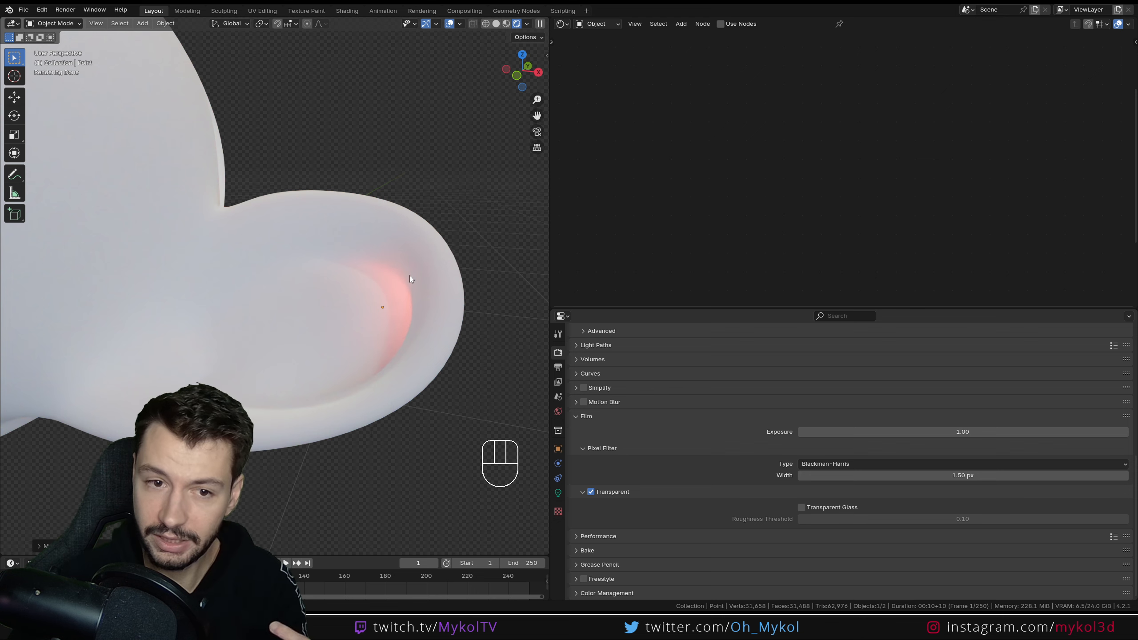
middle_click_drag(428, 281, 420, 331)
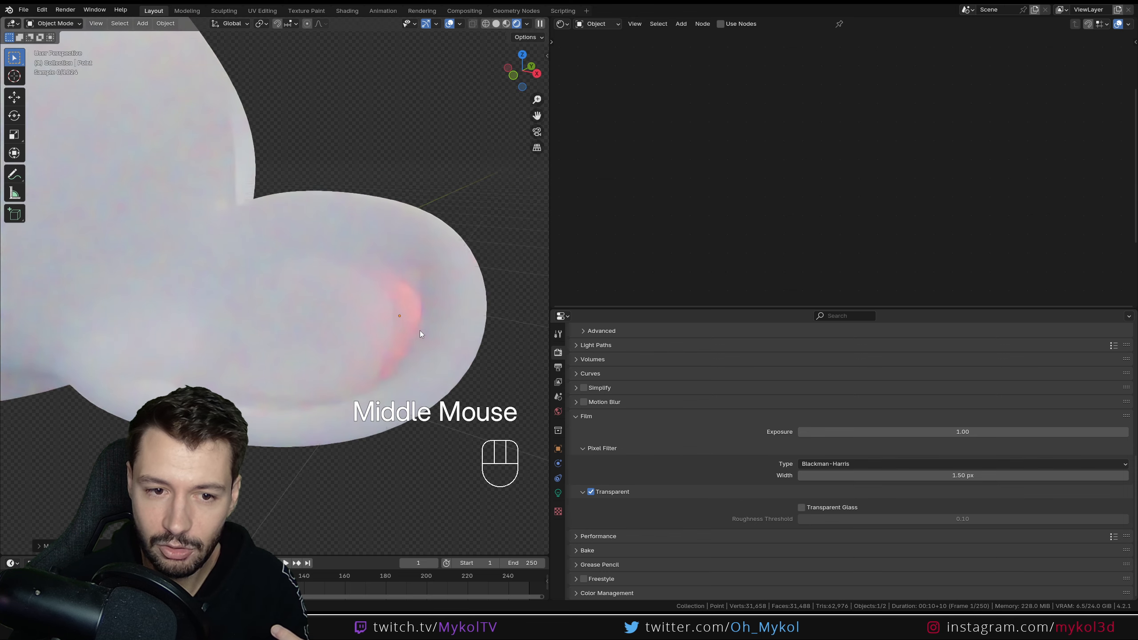
Select Suzanne and compare the ear's glow at a Subsurface Weight of about 0.3 and at 1.000
left_click(414, 292)
left_click_drag(859, 164, 717, 164)
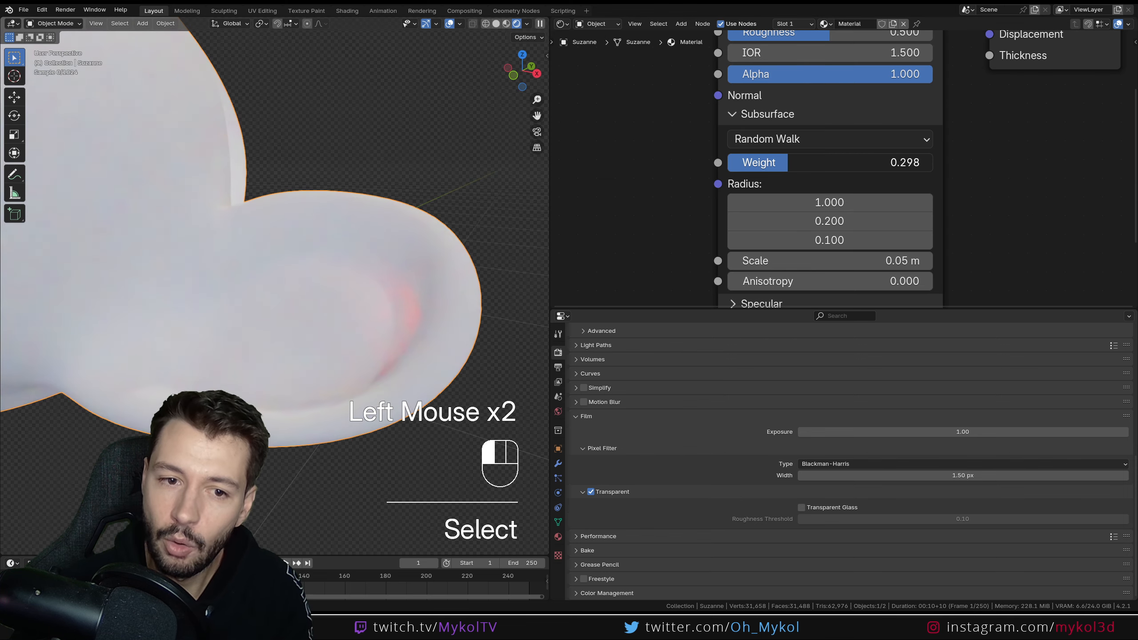
left_click_drag(788, 163, 923, 163)
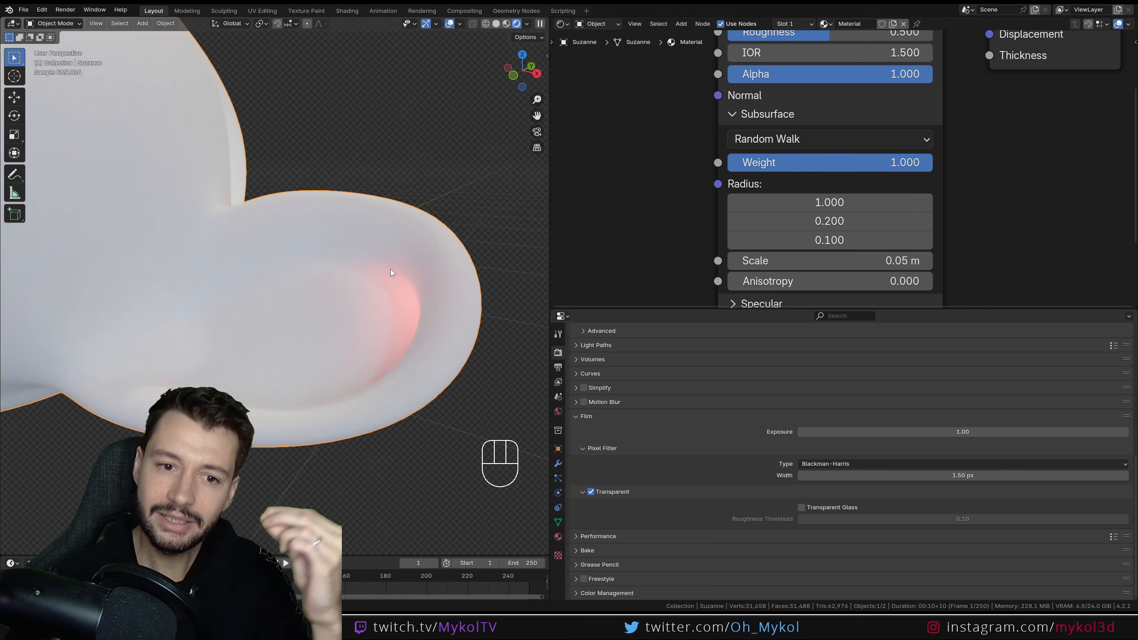
middle_click_drag(386, 348, 417, 353)
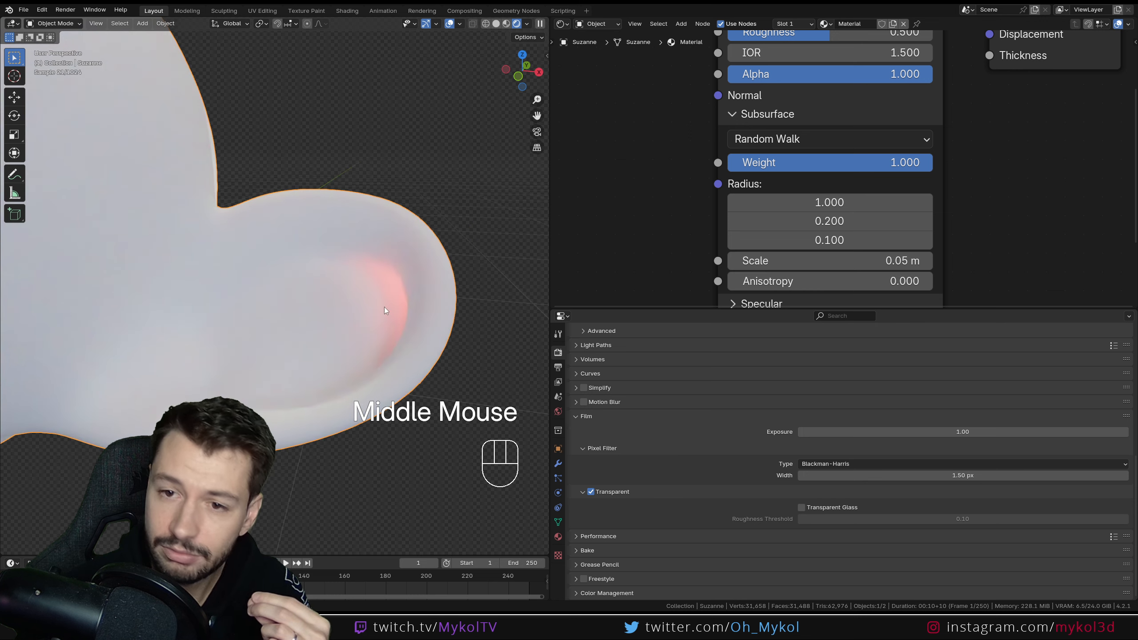
middle_click_drag(426, 282, 414, 284)
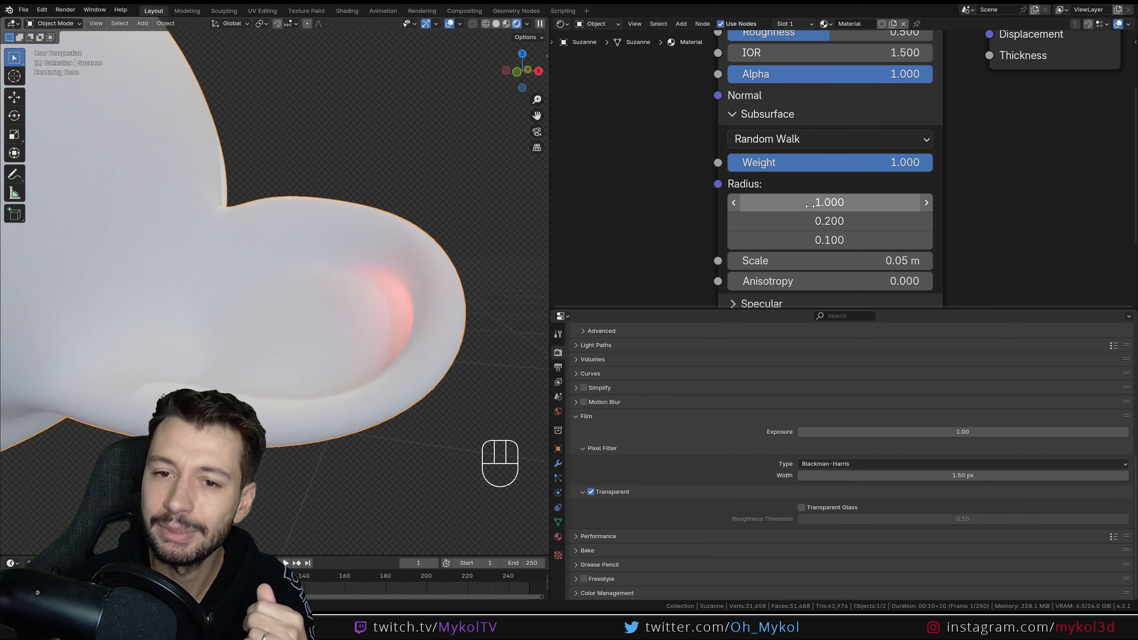
Set all three Subsurface Radius values to 1.000
middle_click_drag(620, 244, 621, 222)
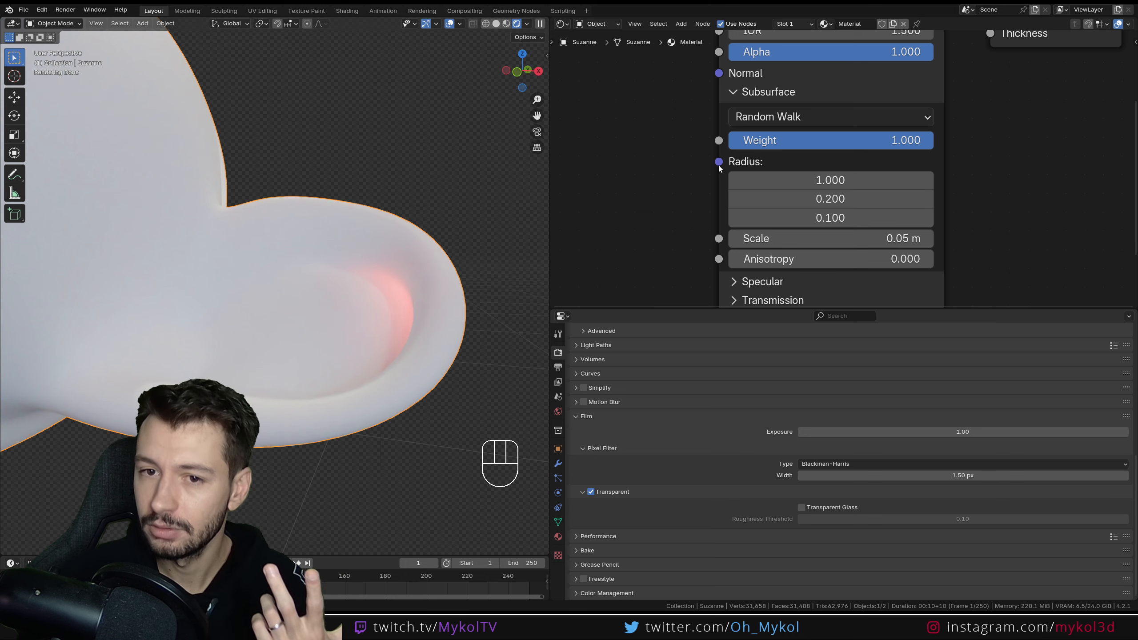
left_click_drag(719, 161, 650, 160)
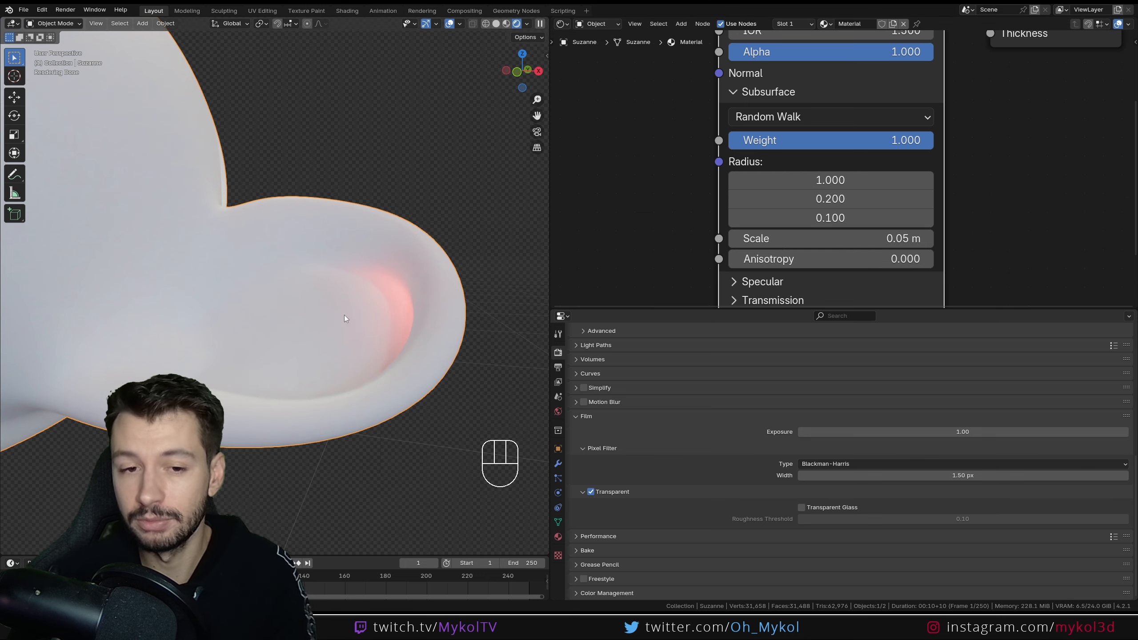
left_click(834, 180)
left_click(677, 199)
left_click_drag(798, 179, 797, 218)
left_click(740, 199)
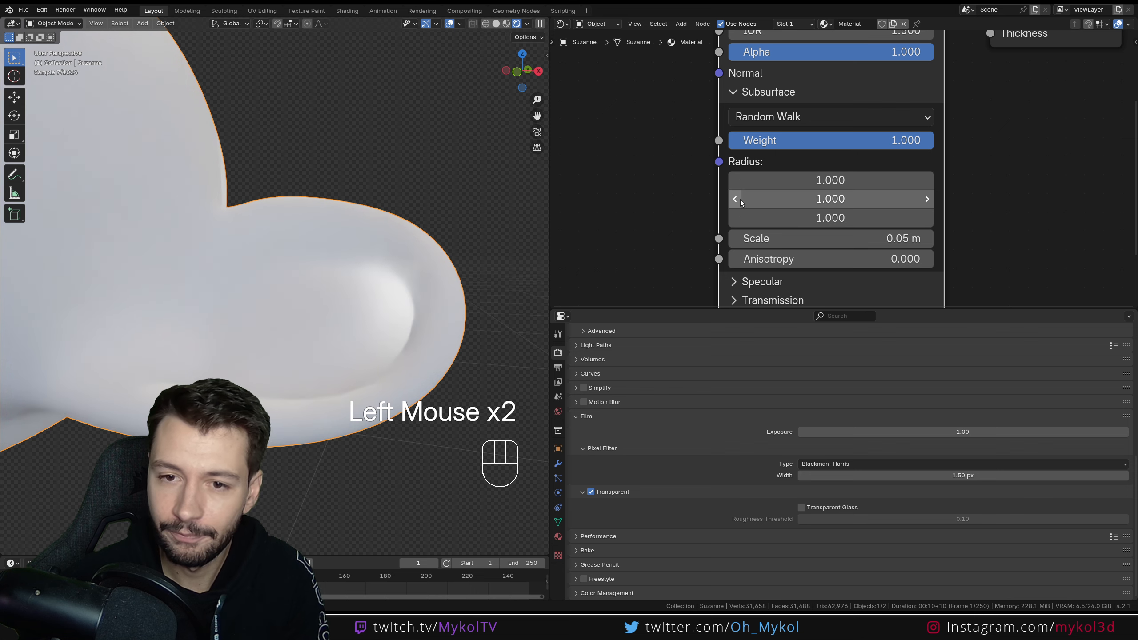
Try a second Radius value of 5.600, undo it, and set the first Radius value to 13.000 instead
left_click_drag(802, 201, 878, 201)
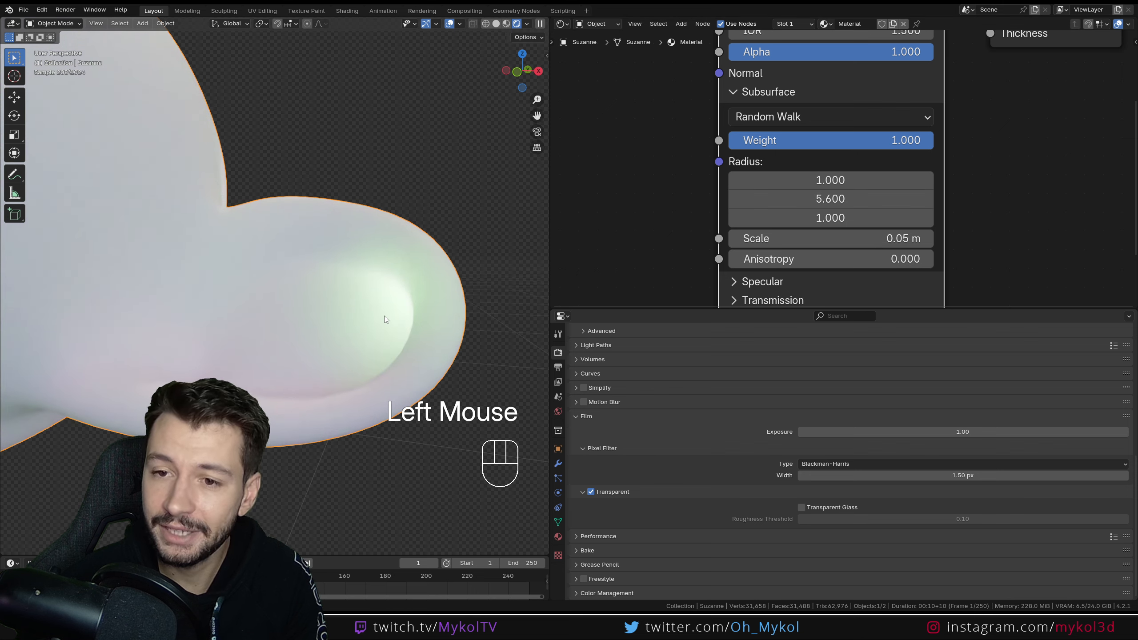
key("ctrl+z")
left_click_drag(807, 180, 834, 180)
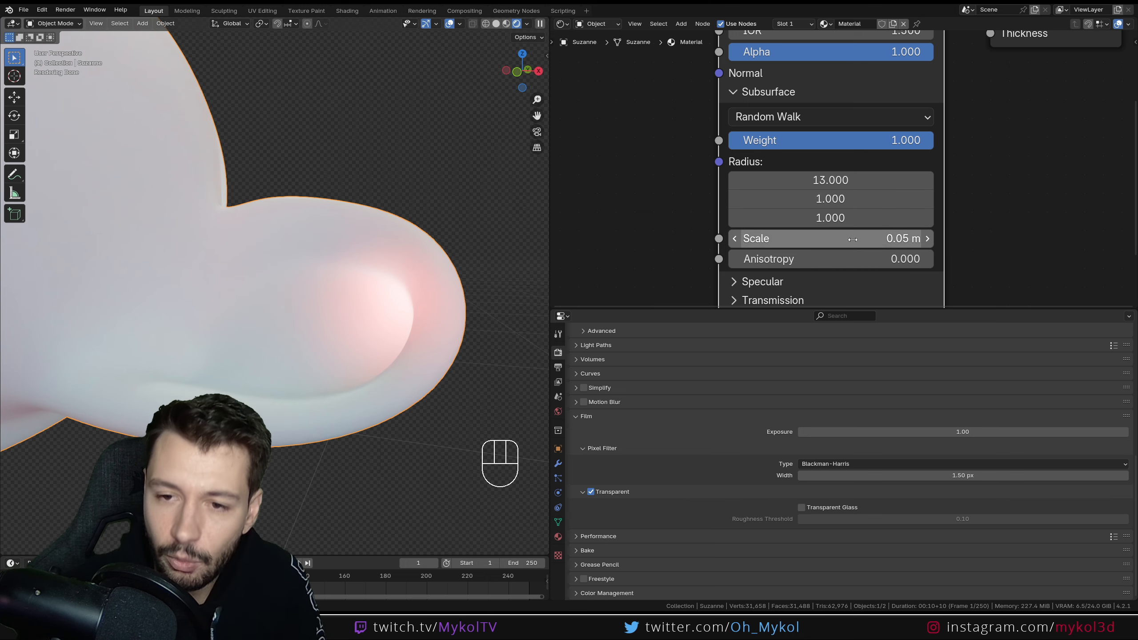
Set the Subsurface Scale to 0.01 m and inspect the scattering on the ear and the whole head
left_click_drag(830, 238, 830, 238, "shift")
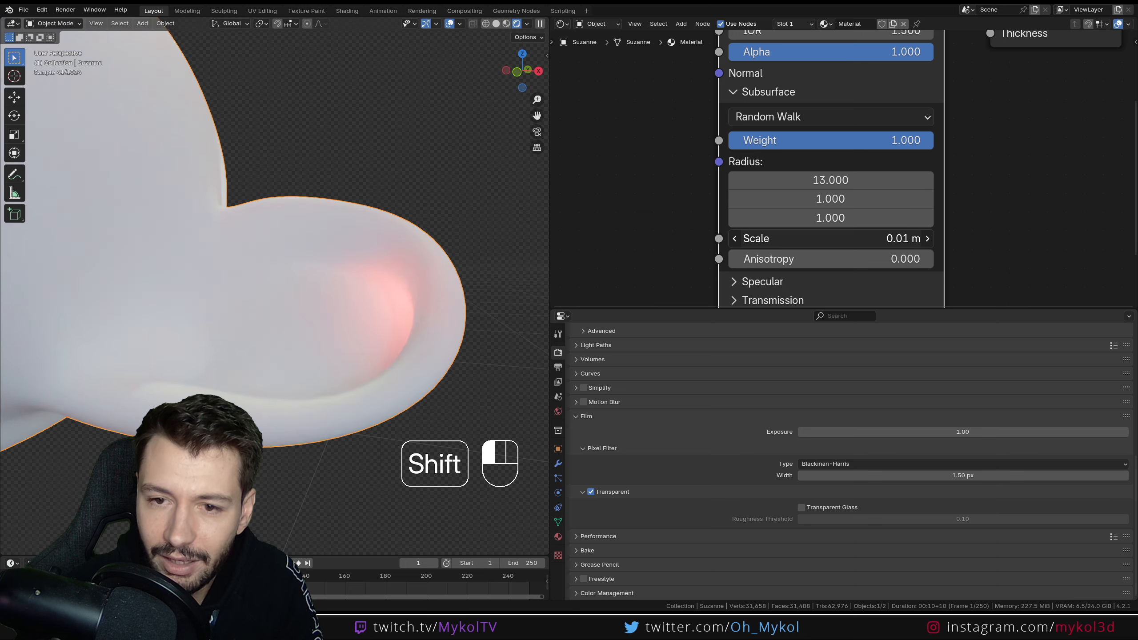
scroll(463, 271, "down", 4)
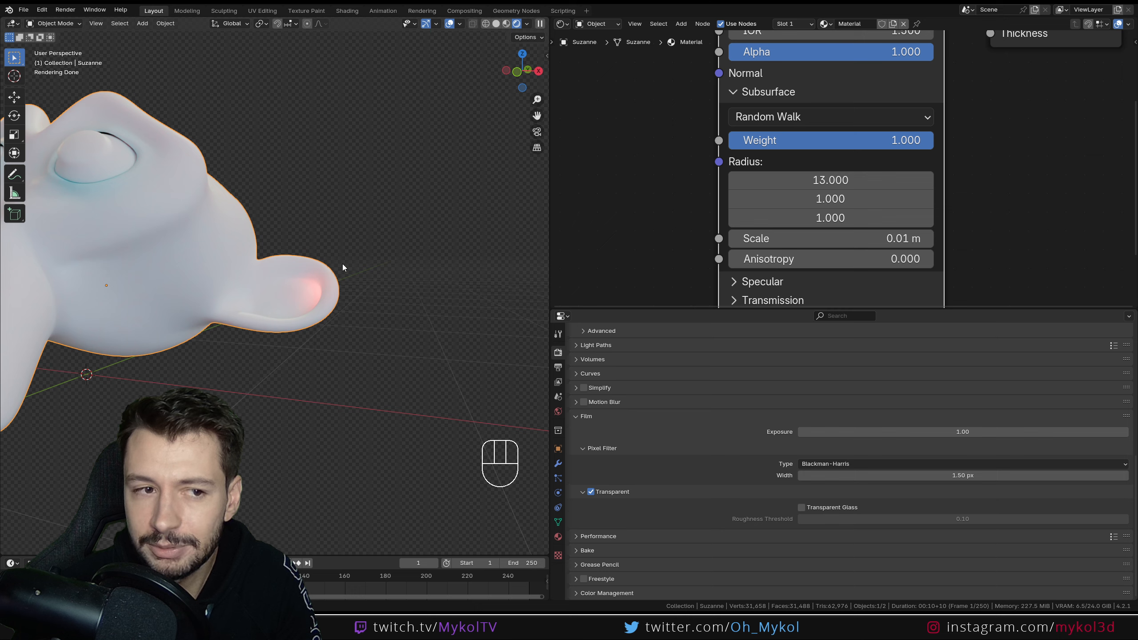
middle_click_drag(125, 200, 204, 217, "shift")
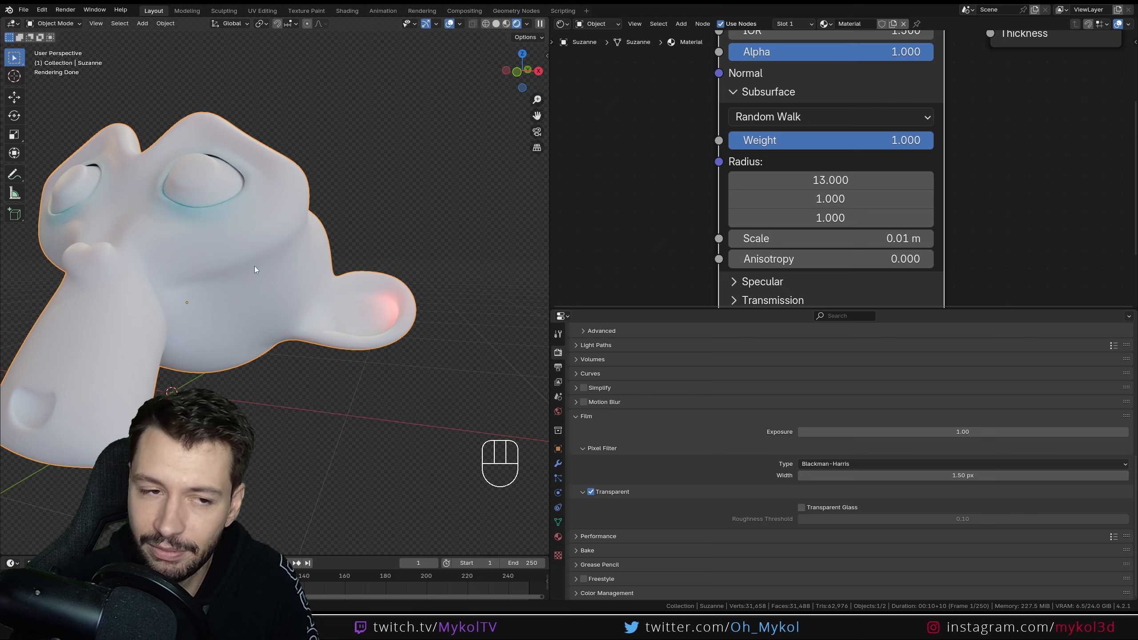
middle_click_drag(254, 266, 296, 272, "shift")
scroll(322, 286, "up", 2)
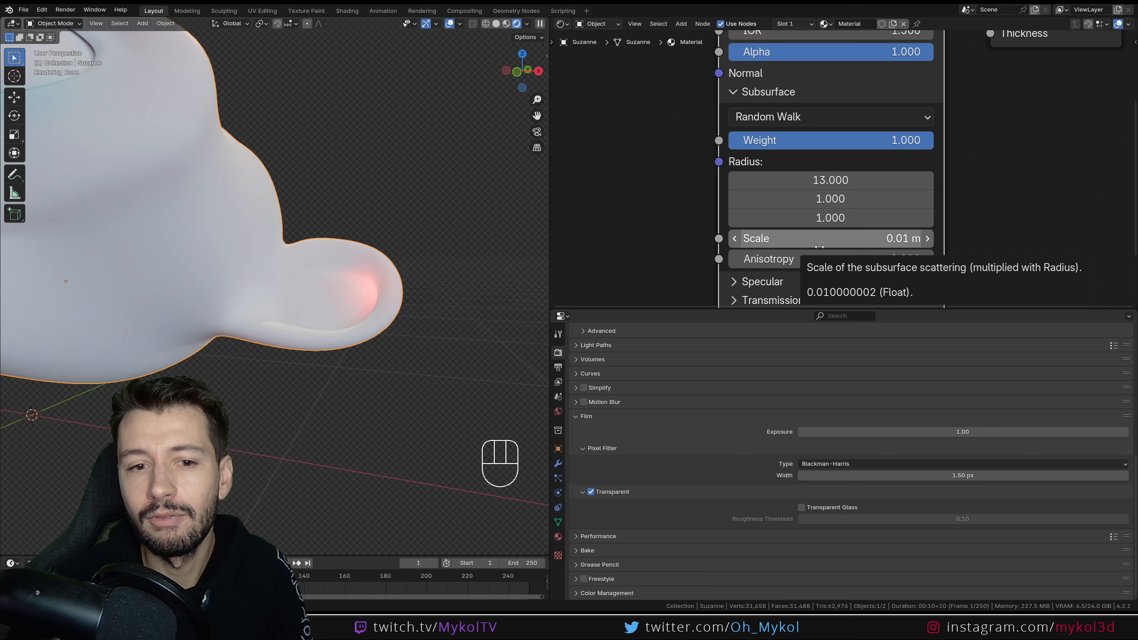
scroll(300, 219, "down", 2)
middle_click_drag(300, 218, 322, 241, "shift")
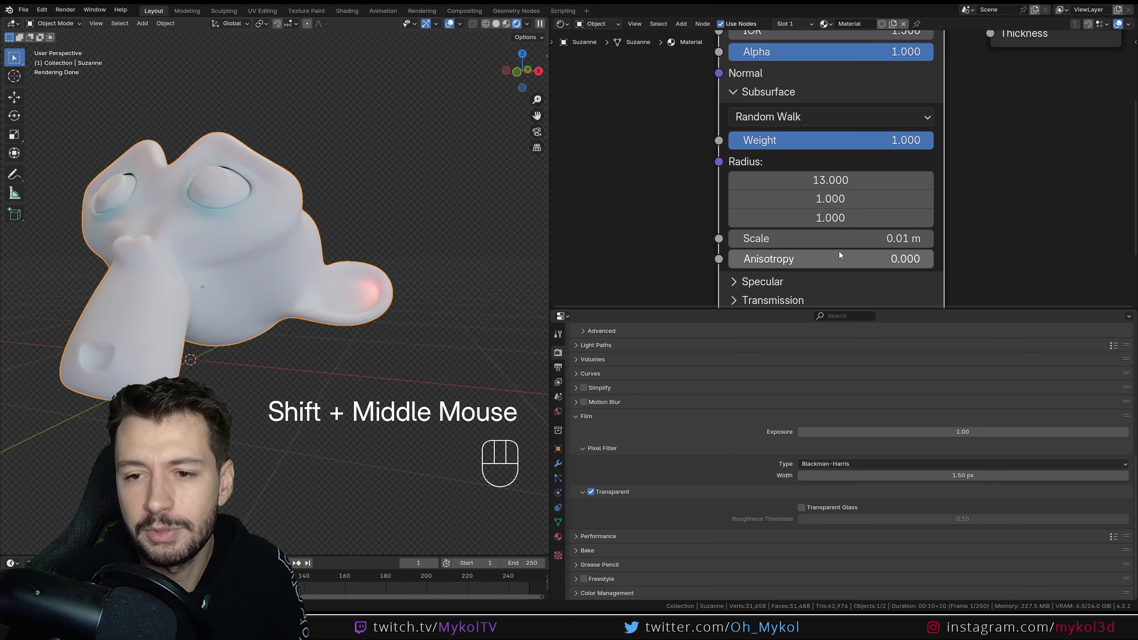
Try Subsurface Scale values of 0.23 m and 1.95 m, inspect Suzanne from the other side, and undo both changes
left_click_drag(811, 238, 874, 238, "shift")
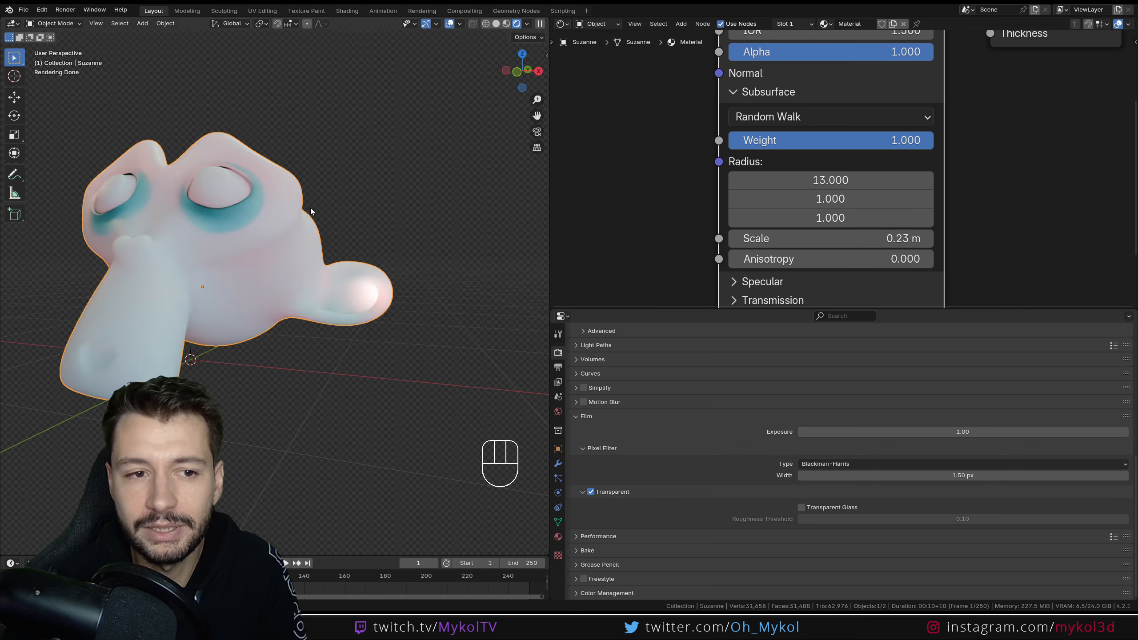
left_click_drag(830, 238, 896, 239, "shift")
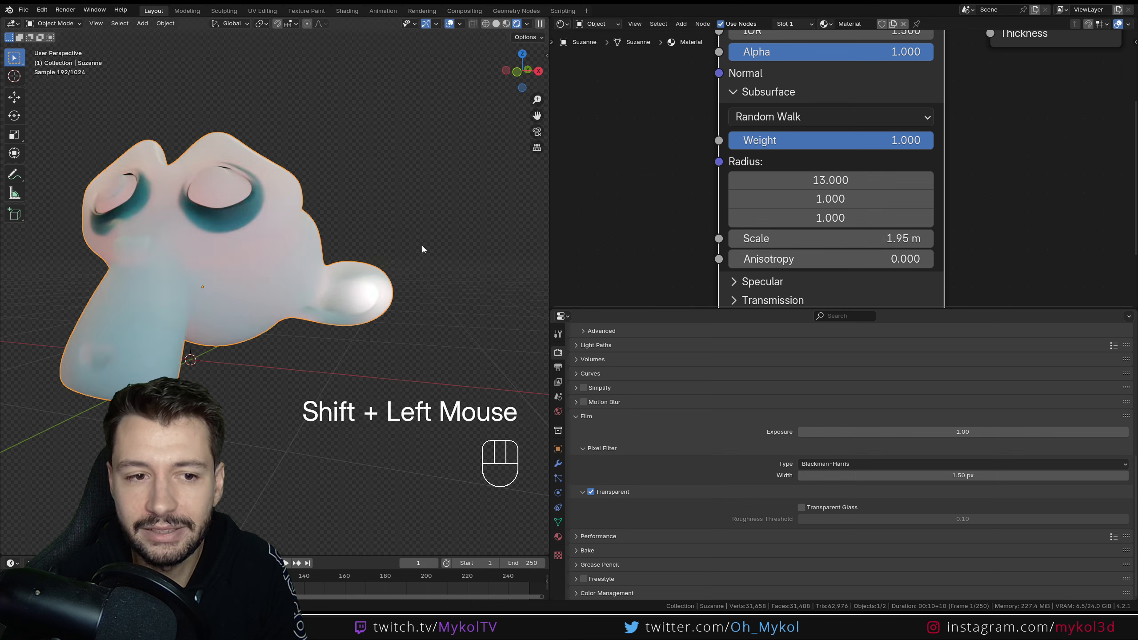
middle_click_drag(219, 268, 288, 292)
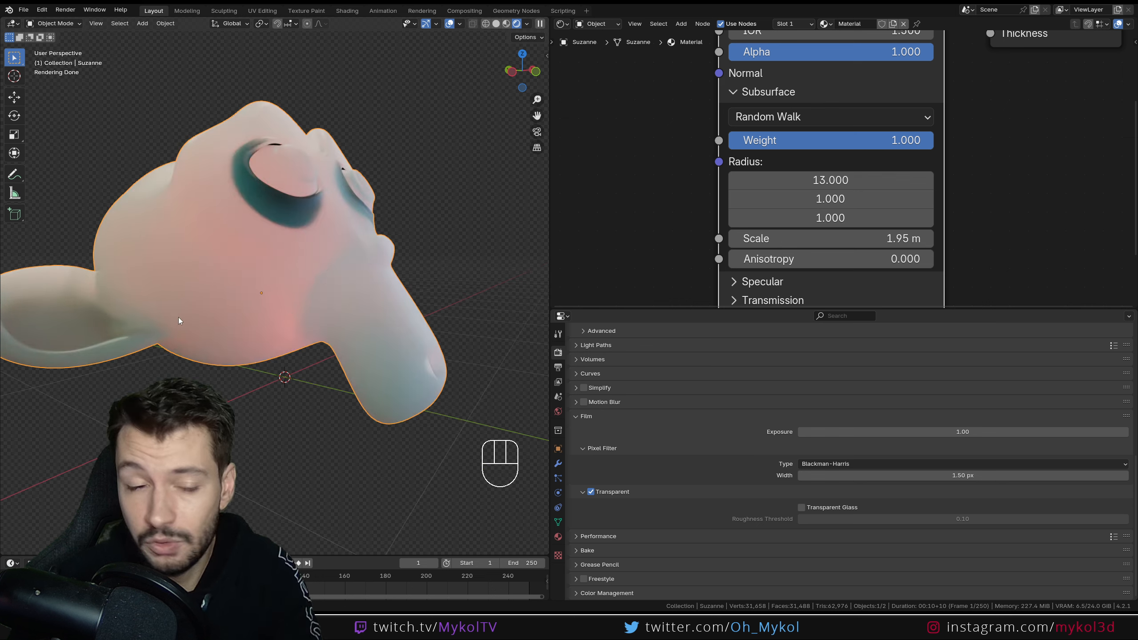
middle_click_drag(195, 328, 162, 332)
key("ctrl+z")
key("ctrl+z")
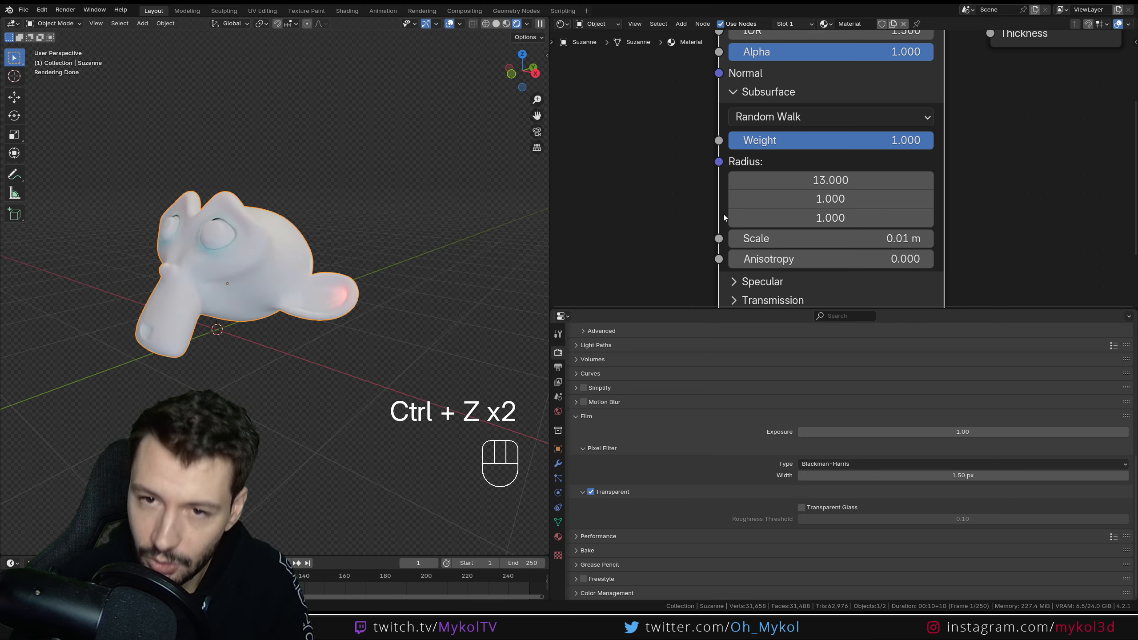
Set the Subsurface Weight to 0.000 and delete the point light behind the ear
scroll(778, 171, "down", 2)
left_click_drag(779, 146, 627, 148)
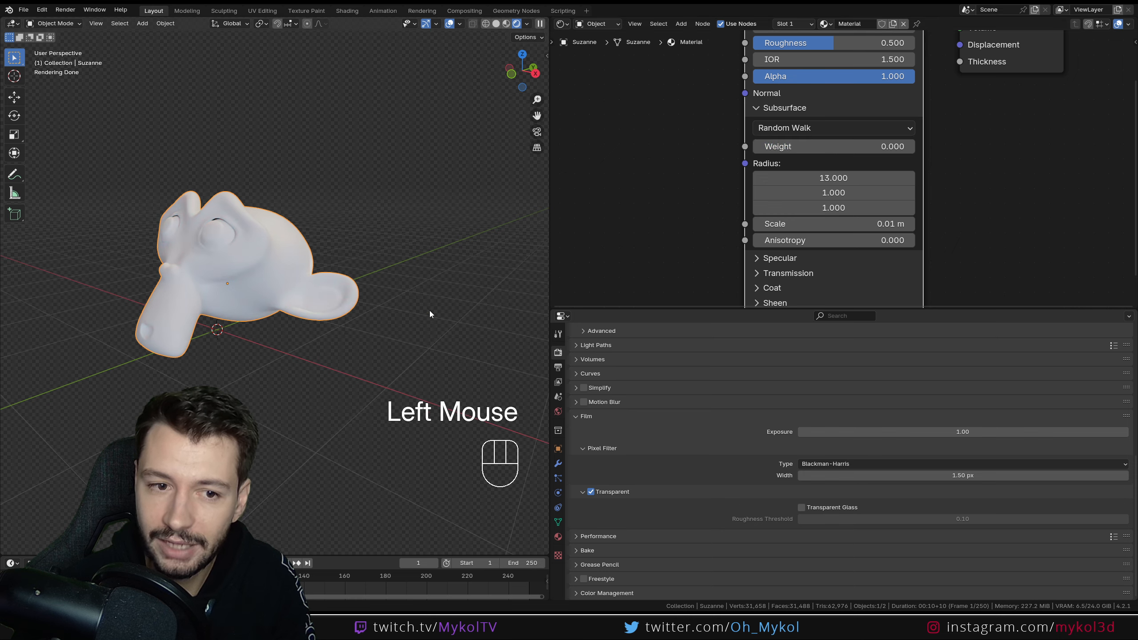
middle_click_drag(430, 310, 350, 343)
scroll(463, 301, "up", 2)
left_click(152, 284)
key("Delete")
Select Suzanne and turn off the viewport gizmos and overlays
left_click(285, 286)
middle_click_drag(285, 287, 400, 270)
left_click(427, 24)
left_click(386, 111)
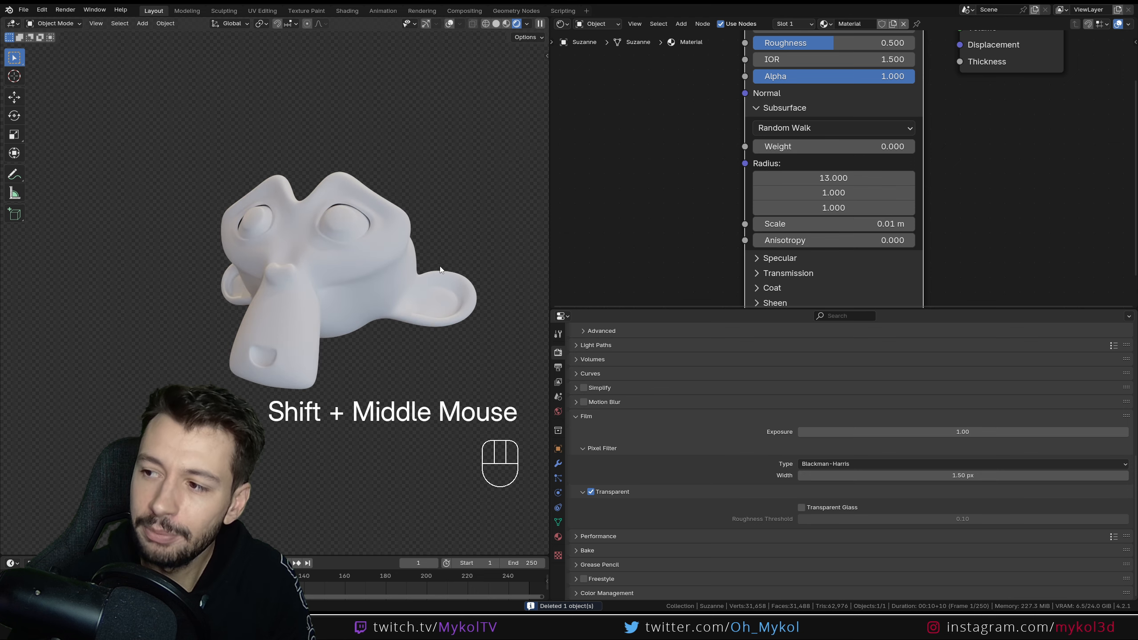
Widen the 3D viewport and make the shader editor taller so the whole Principled BSDF node fits
scroll(400, 271, "up", 2)
left_click_drag(551, 219, 706, 224)
middle_click_drag(618, 269, 532, 280, "shift")
left_click_drag(815, 309, 816, 466)
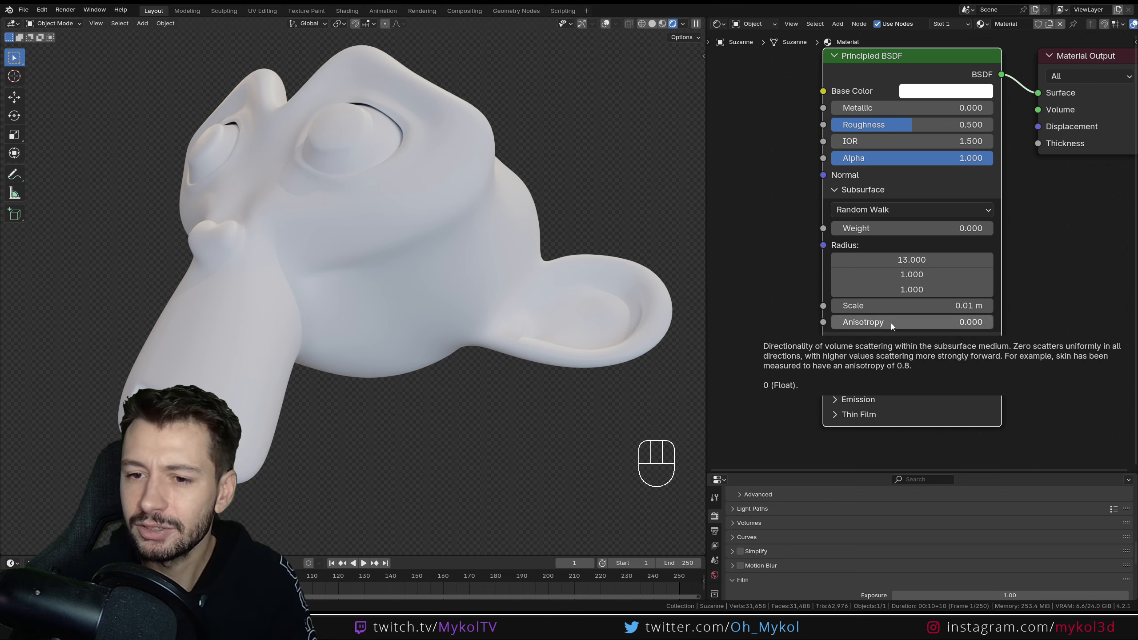
Look at the subsurface method options, collapse the Subsurface section and expand the Specular section
left_click(900, 208)
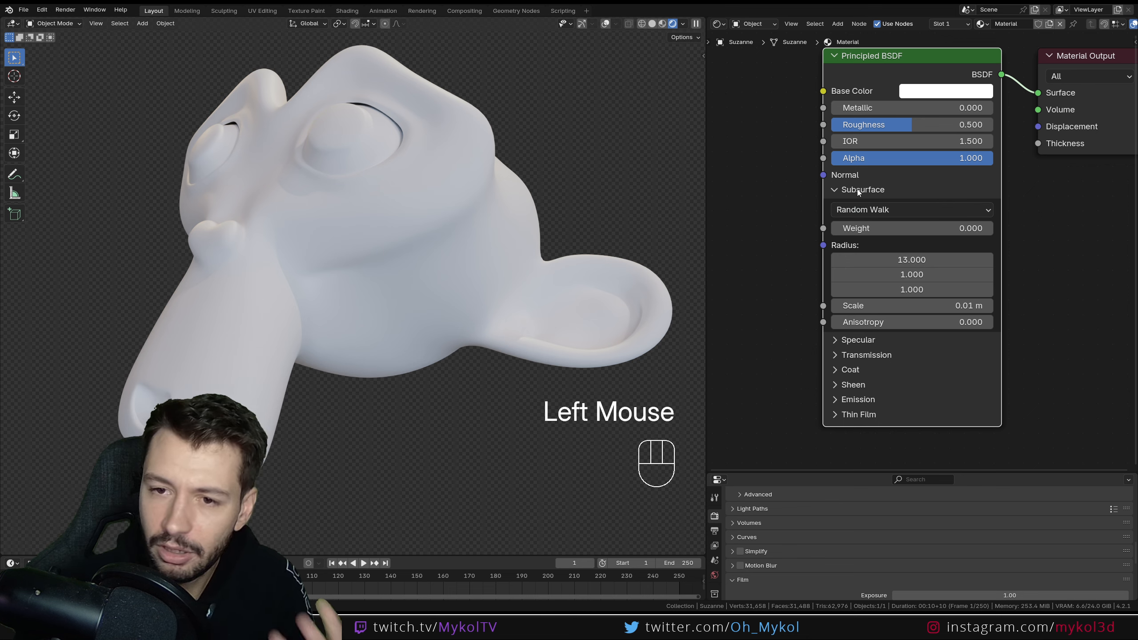
left_click(835, 190)
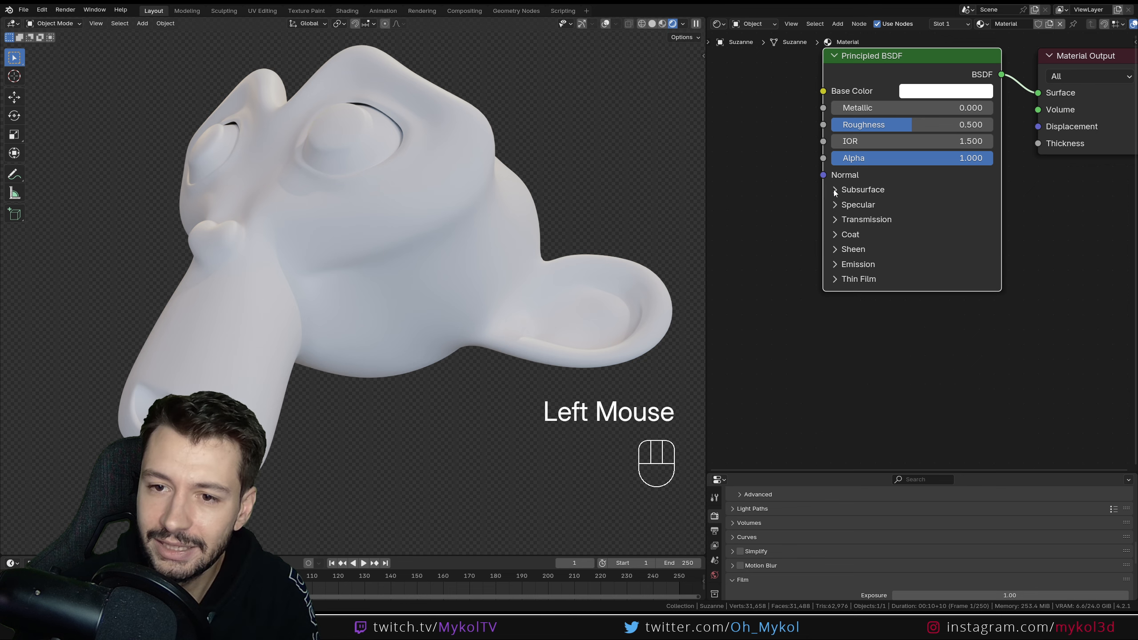
left_click(835, 206)
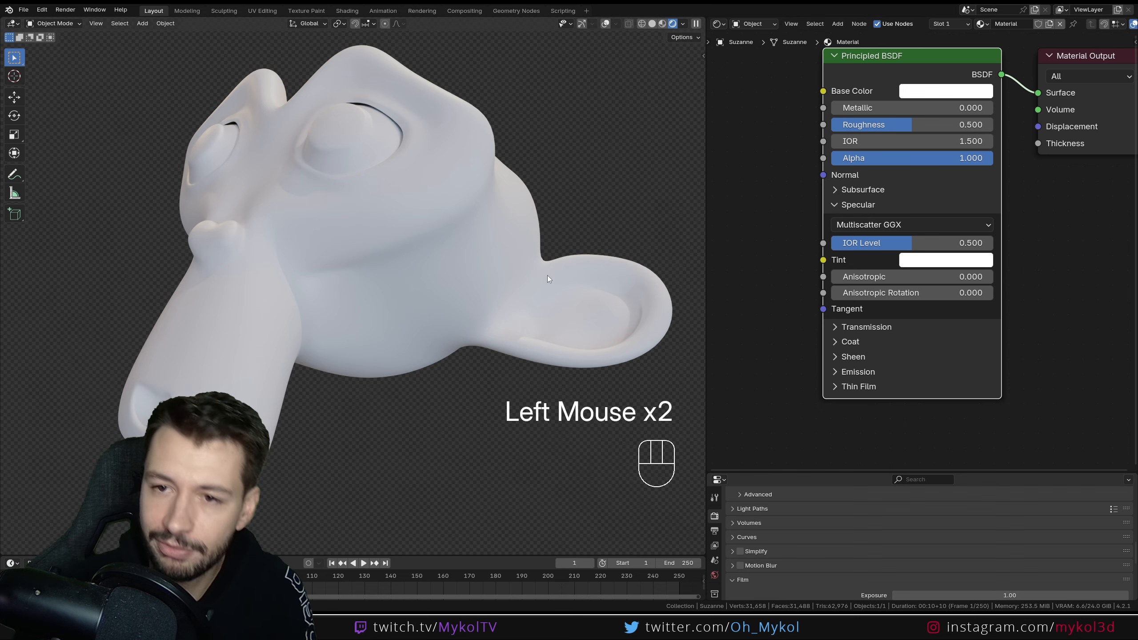
Set Metallic to 1.000 and Roughness to 0.233, checking the reflections on Suzanne from the side
mouse_move(571, 255)
middle_mouse_down()
mouse_move(547, 261)
mouse_move(558, 270)
mouse_move(577, 248)
middle_mouse_up()
scroll(584, 242, "down", 2)
left_click_drag(856, 107, 993, 107)
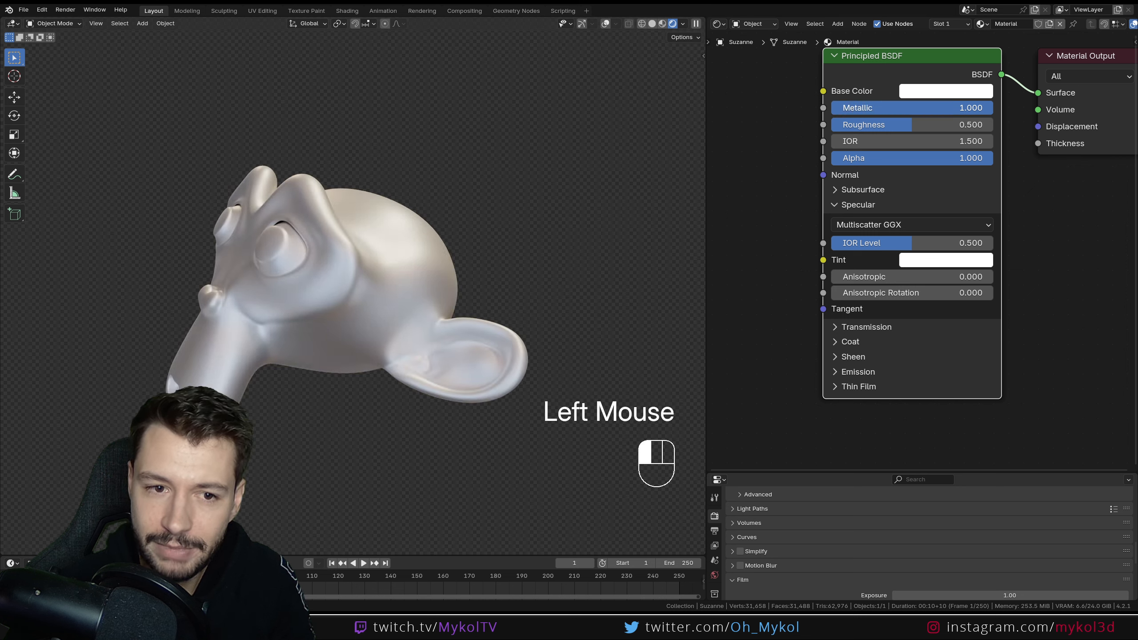
middle_click_drag(560, 234, 539, 248)
left_click_drag(887, 124, 844, 124)
mouse_move(622, 298)
middle_mouse_down()
mouse_move(619, 268)
mouse_move(632, 286)
middle_mouse_up()
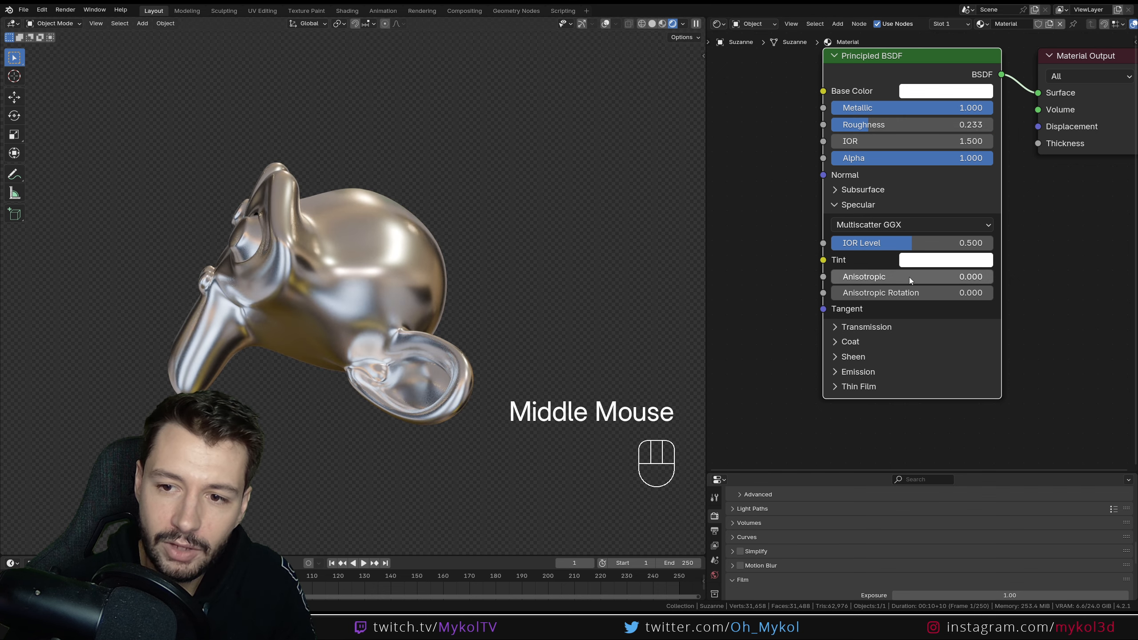
Set the Specular Tint to bright green and Metallic to 0.000, and inspect the tinted highlights on the head
left_click(945, 265)
left_click_drag(917, 90, 828, 74)
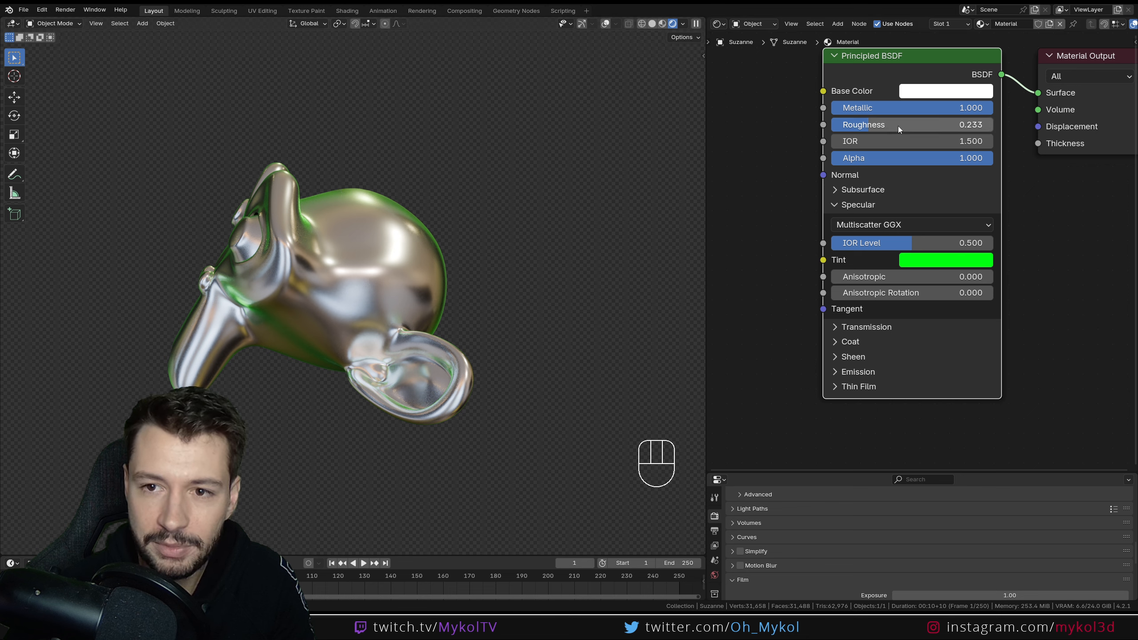
left_click_drag(900, 107, 847, 108)
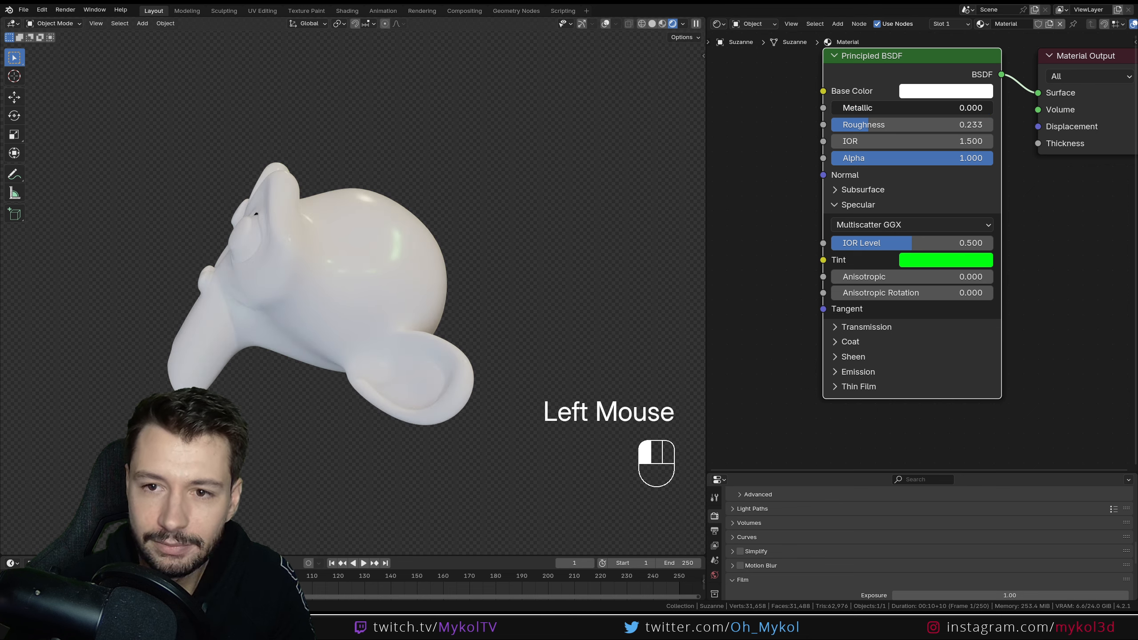
middle_click_drag(519, 261, 542, 254)
scroll(425, 180, "up", 3)
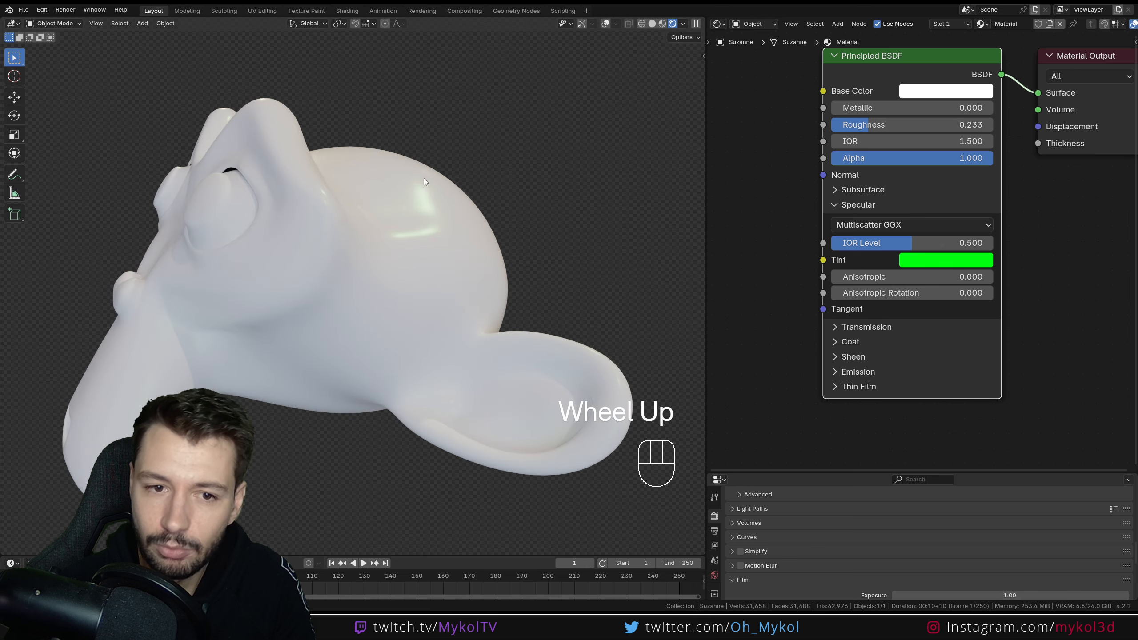
middle_click_drag(426, 187, 421, 233)
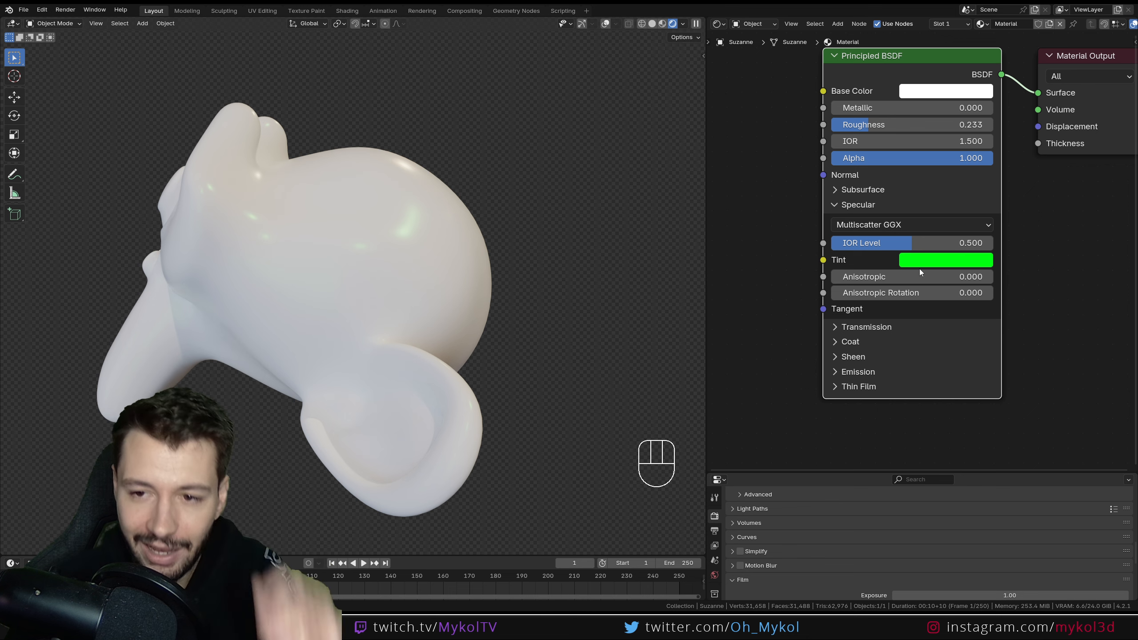
Readjust the Specular Tint in bright green and raise Metallic to 0.798 to compare the tint on a metallic surface
left_click(931, 259)
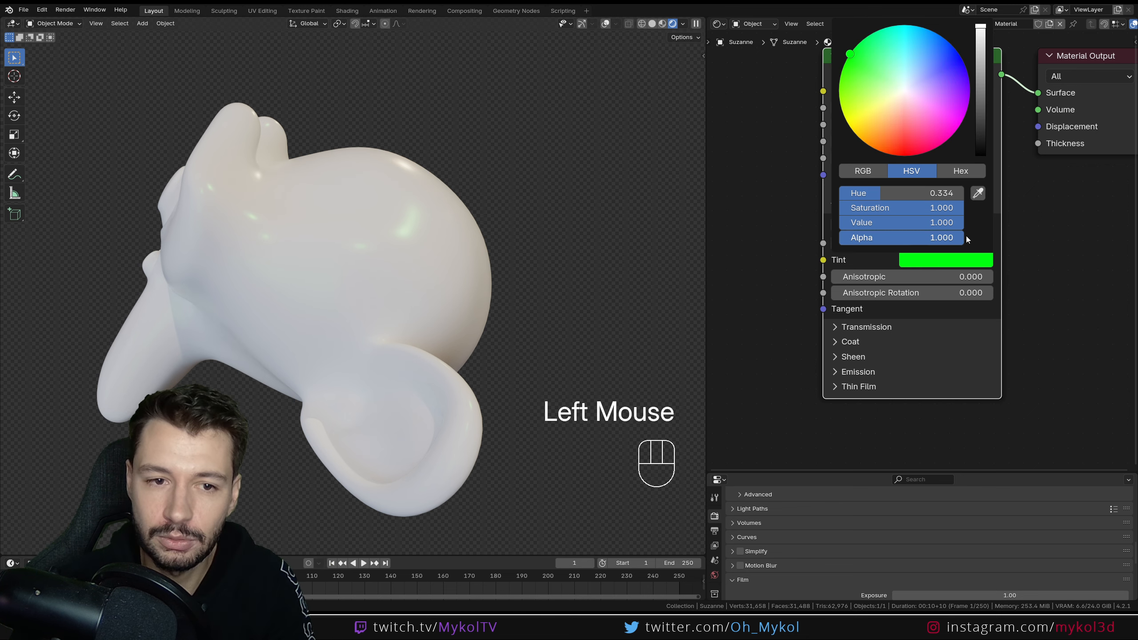
left_click_drag(887, 72, 847, 58)
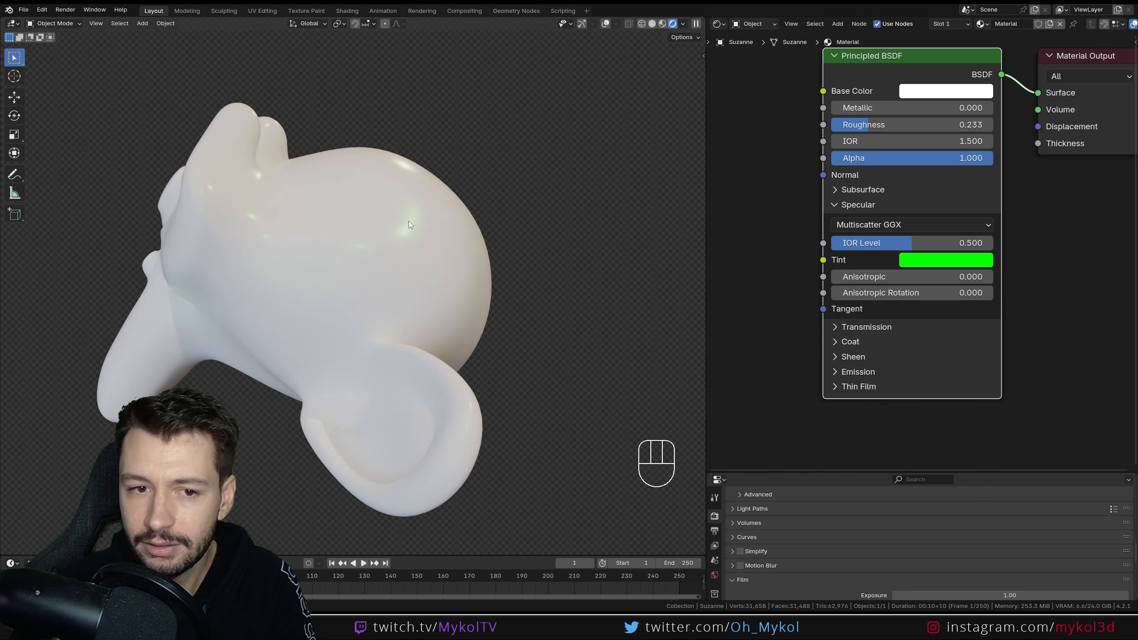
left_click_drag(864, 107, 961, 107)
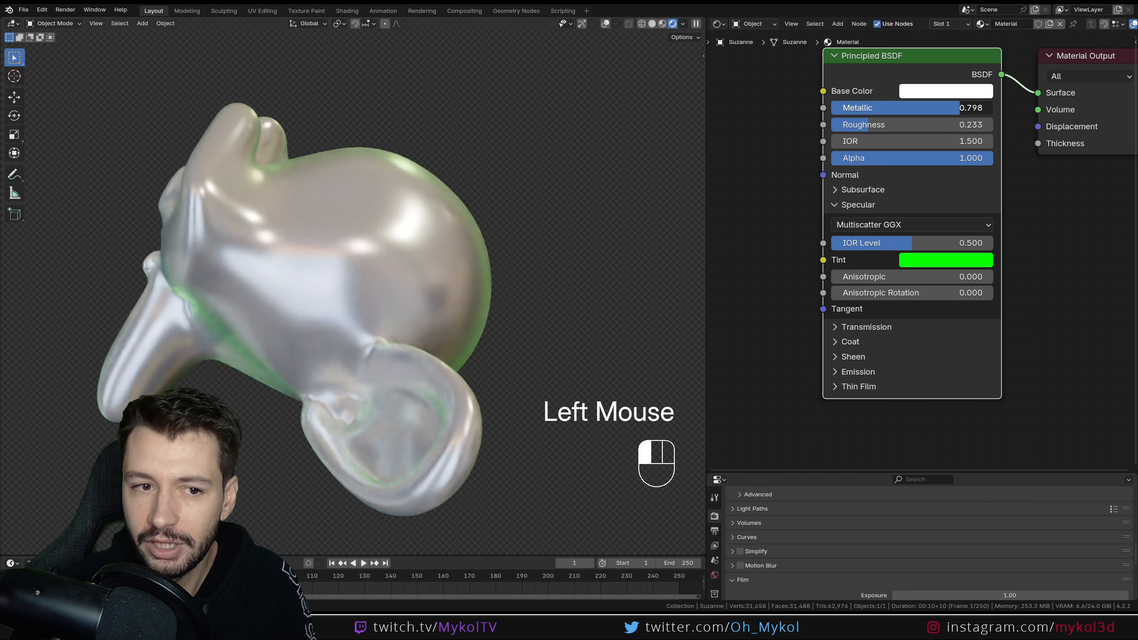
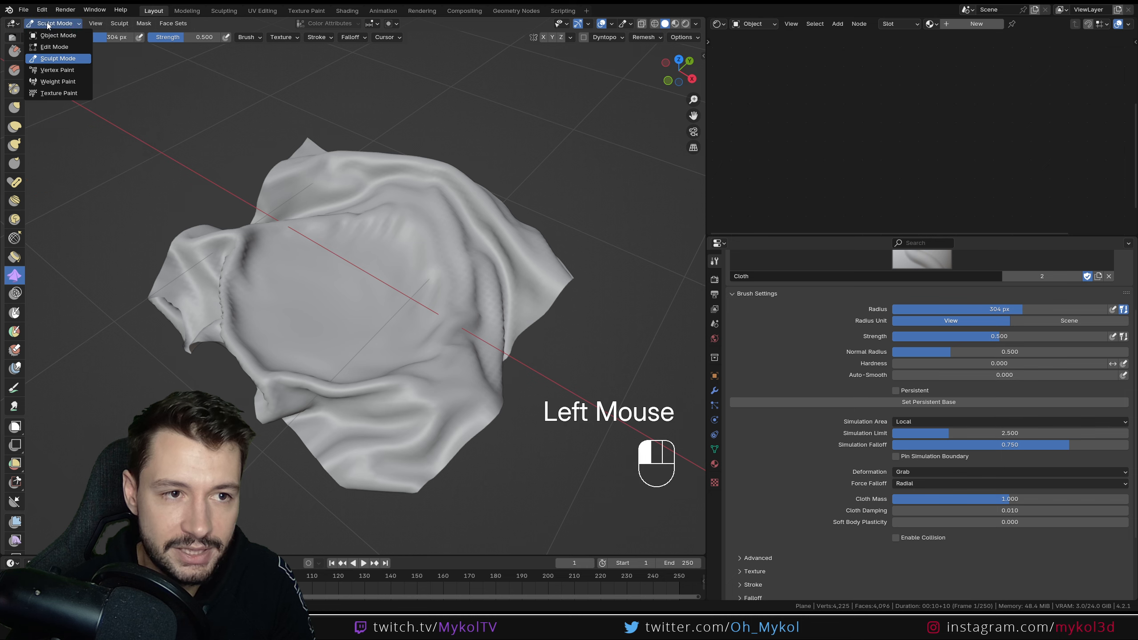
Return the sculpted cloth plane to Object Mode, shade it smooth and subdivide it at level 2
left_click(44, 36)
middle_click_drag(109, 85, 375, 203)
right_click(455, 205)
left_click(456, 205)
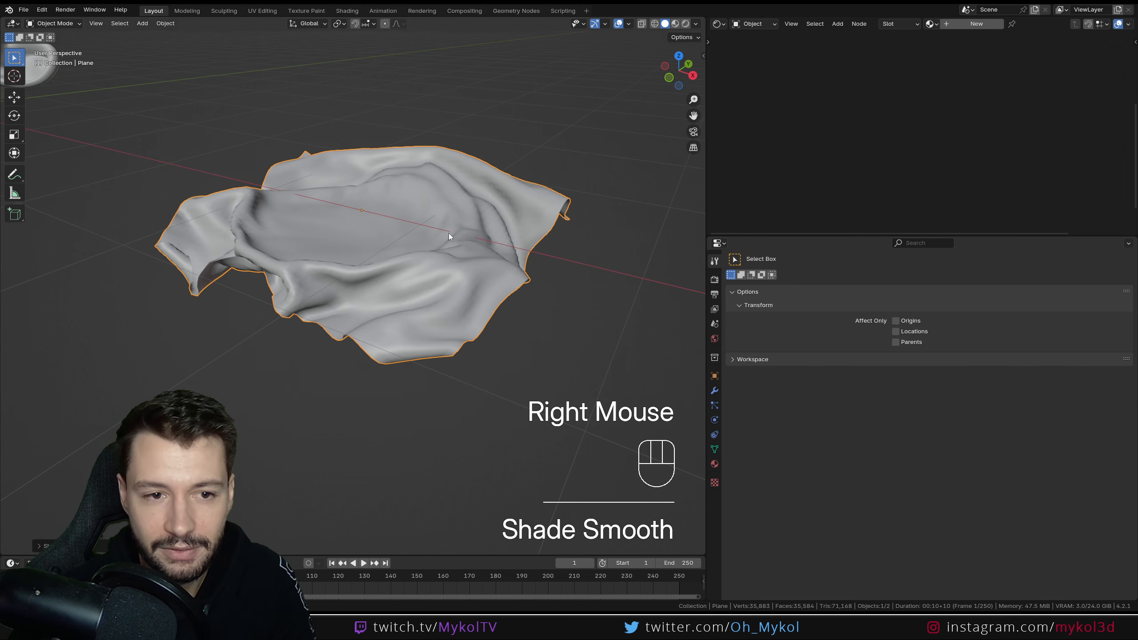
key("ctrl+2")
scroll(441, 239, "up", 2)
scroll(441, 239, "down", 1)
middle_click_drag(412, 267, 403, 282, "shift")
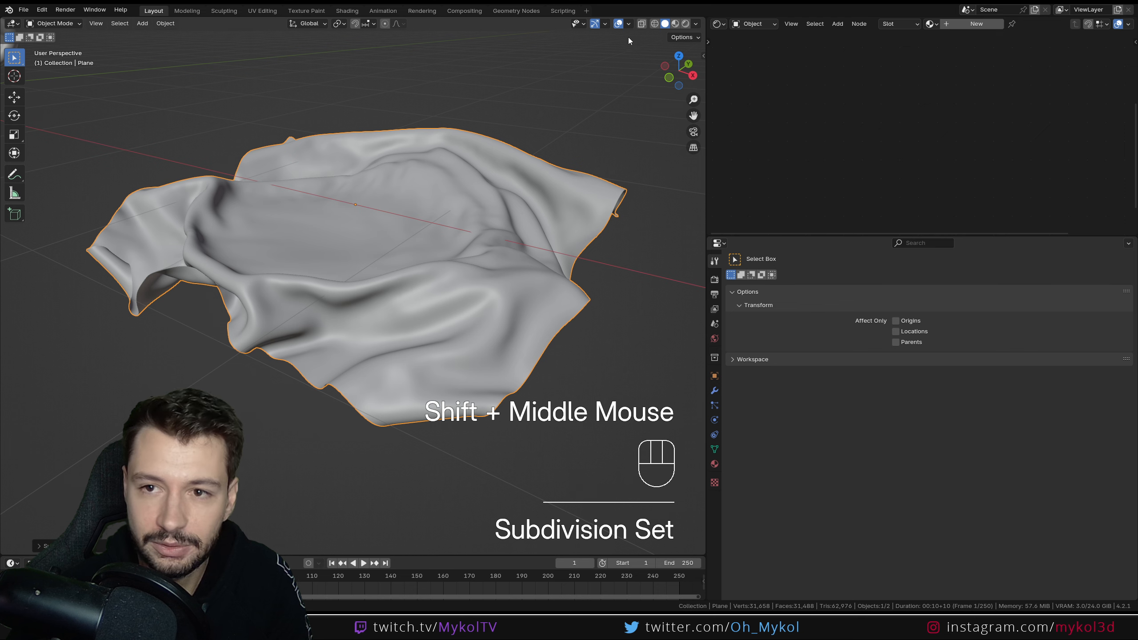
Switch the viewport to rendered shading and give the cloth a new material
left_click(686, 24)
left_click(974, 23)
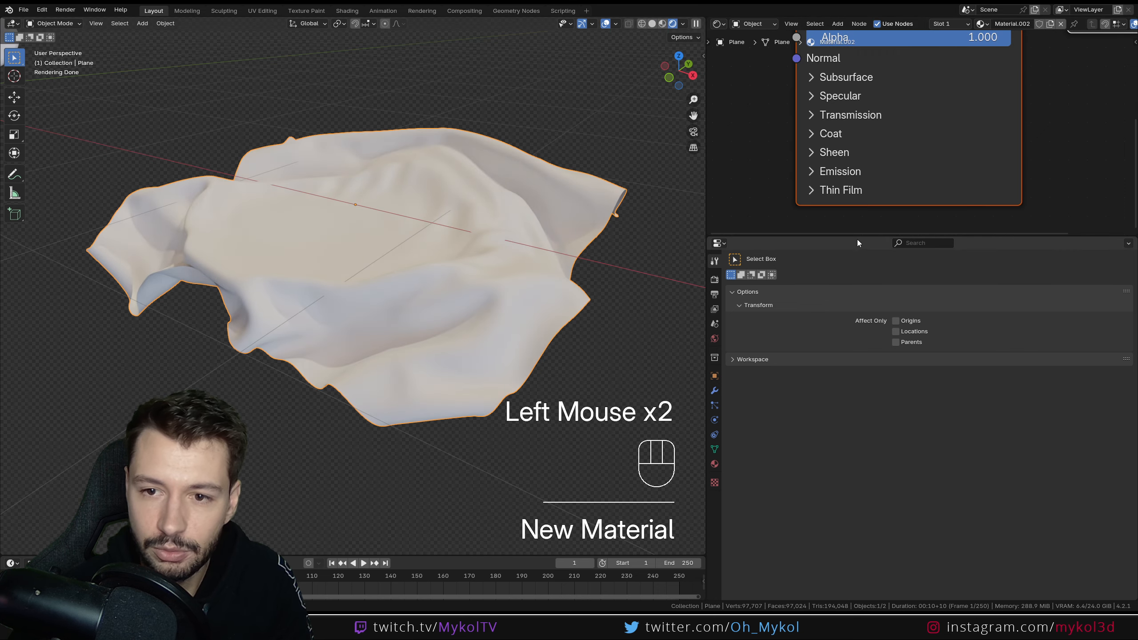
Make the shader editor taller to fit the Principled BSDF node, and hide the viewport overlays and gizmos
left_click_drag(861, 235, 861, 421)
middle_click_drag(843, 236, 821, 322)
middle_click_drag(296, 287, 424, 336)
left_click(606, 24)
left_click(582, 23)
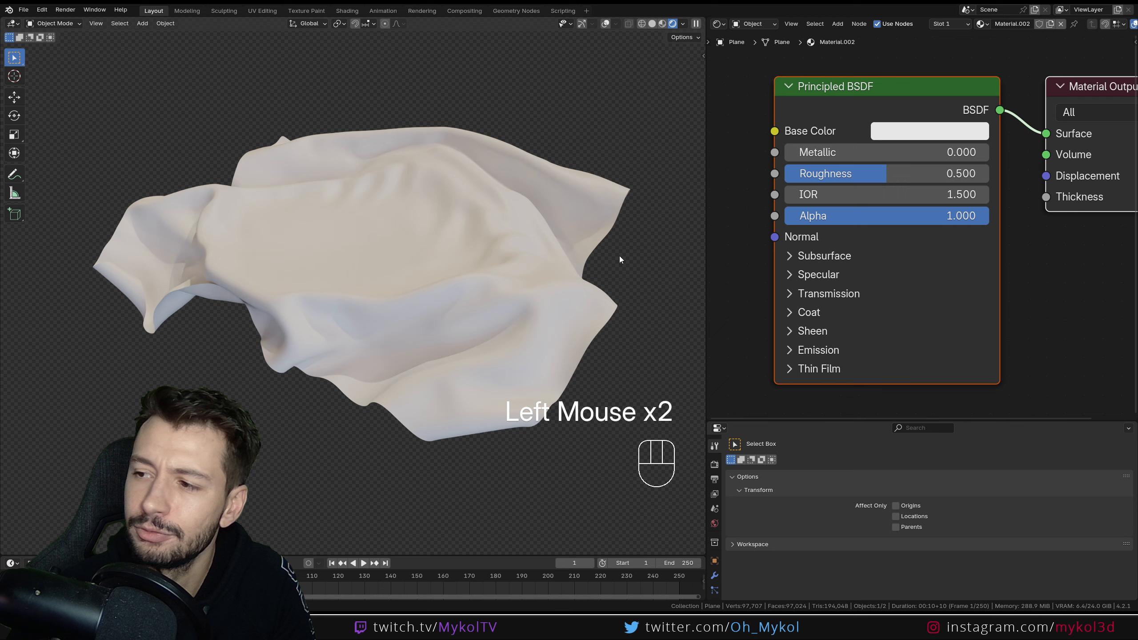
Expand the Sheen section of the Principled BSDF and set its Weight to 1.000
left_click(798, 337)
middle_click_drag(878, 327, 867, 202)
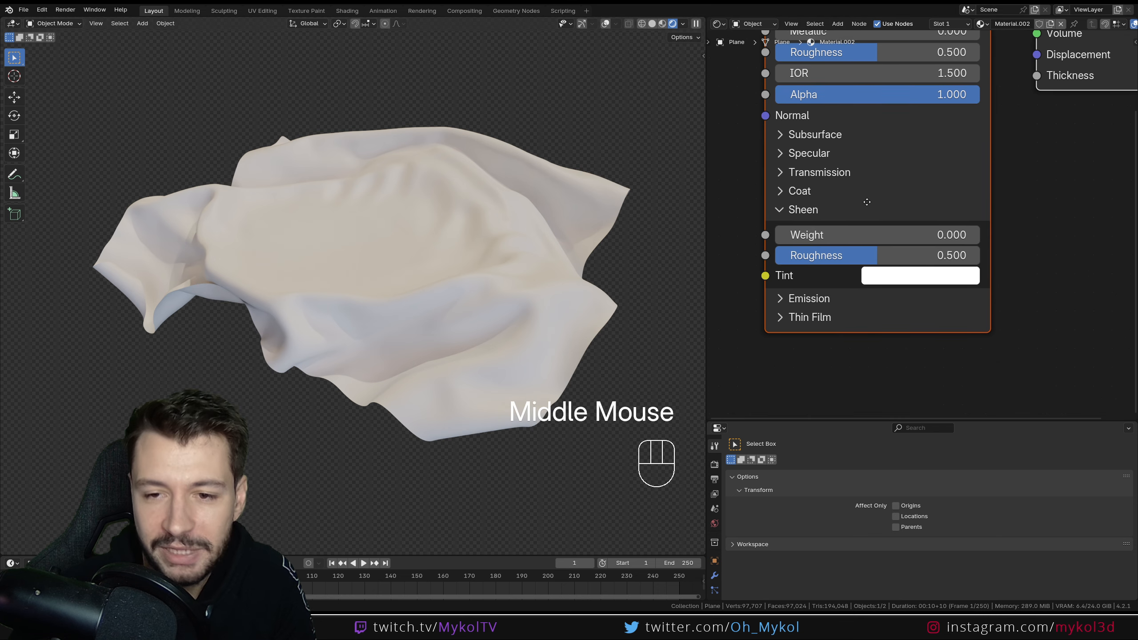
left_click_drag(846, 242, 1050, 242)
Try a light green Sheen Tint and inspect the cloth's folds up close
left_click(910, 277)
left_click(911, 278)
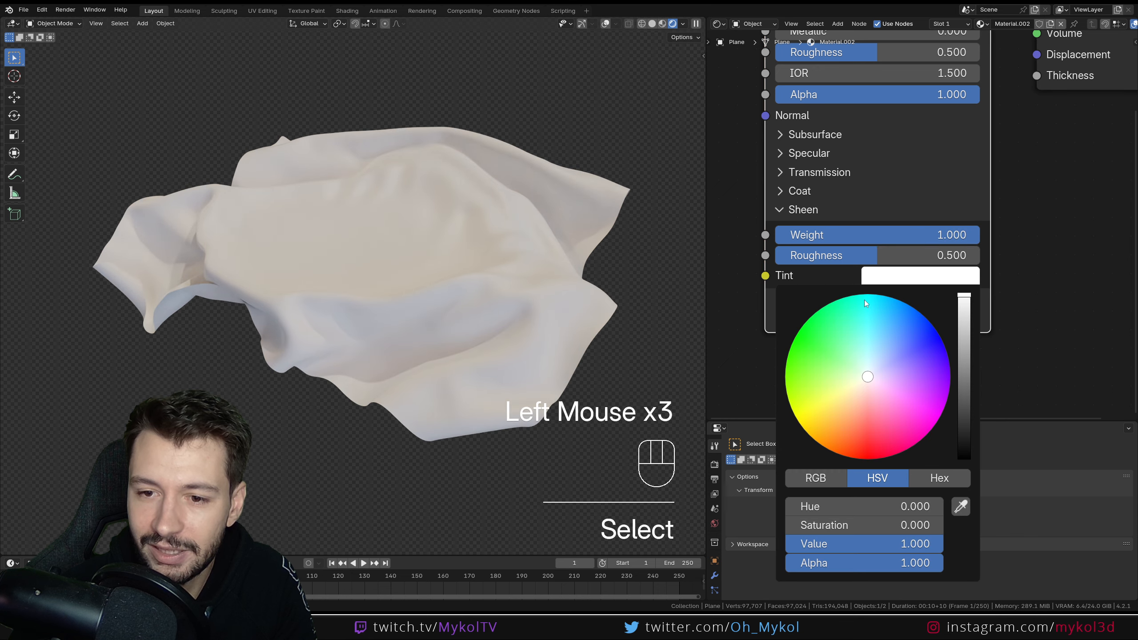
left_click_drag(857, 366, 828, 348)
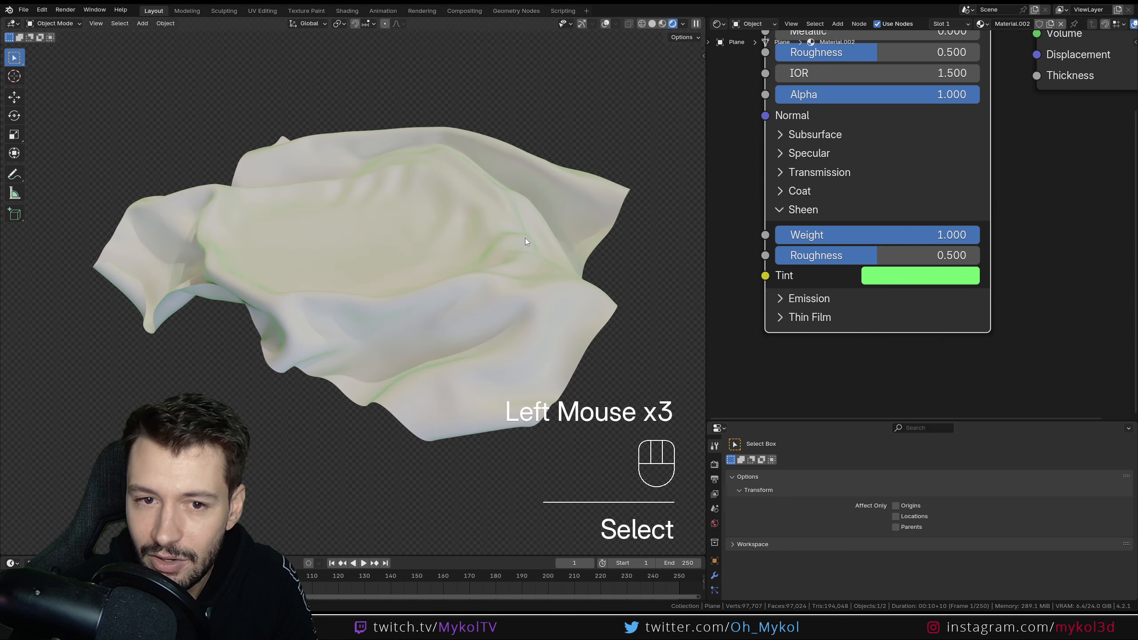
middle_click_drag(525, 239, 510, 249)
scroll(511, 249, "up", 2)
scroll(563, 235, "down", 1)
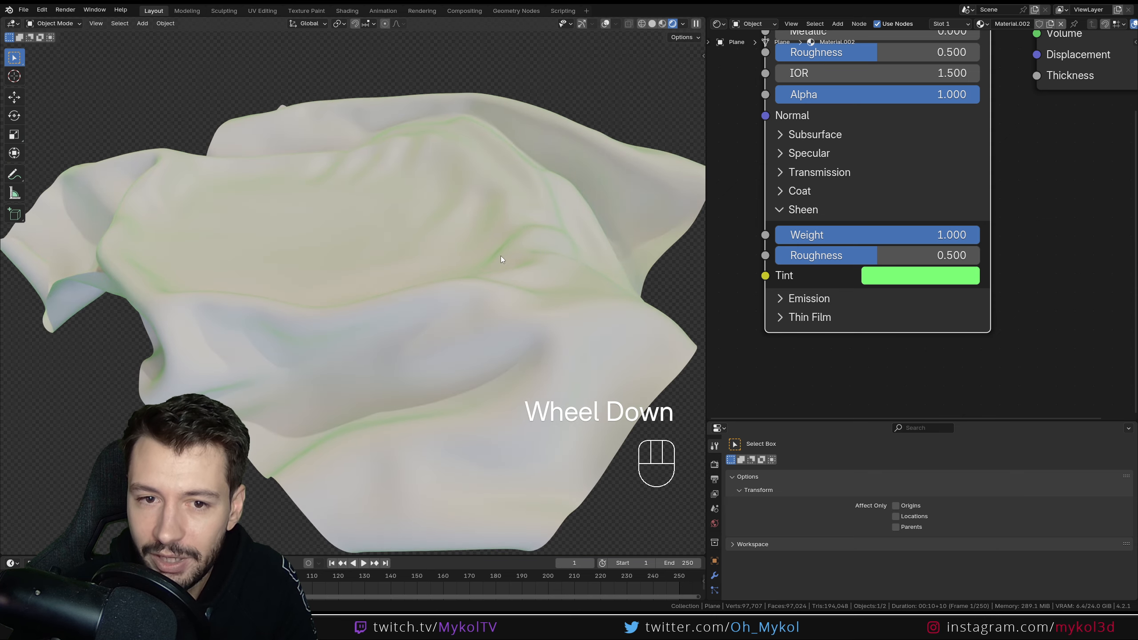
Reset the Sheen Tint to white and set the cloth's Base Color to a light violet-blue
left_click(891, 278)
middle_click_drag(914, 276, 897, 479)
left_click(897, 213)
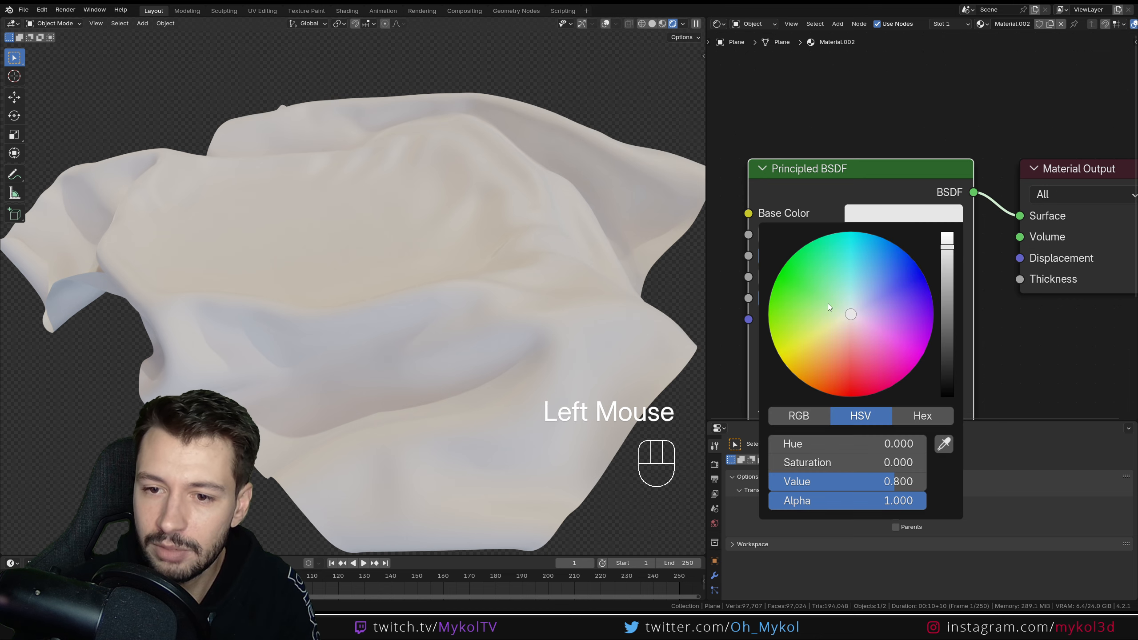
left_click(879, 292)
scroll(504, 310, "down", 2)
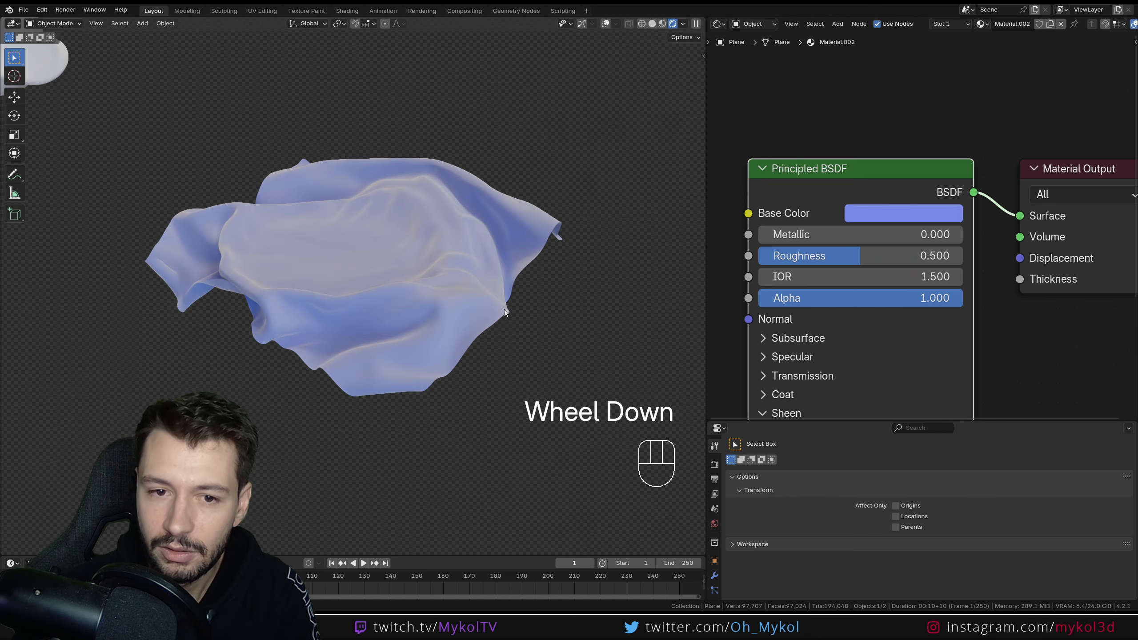
Inspect the white sheen on the blue cloth and set the Sheen Roughness to 0.492
middle_click_drag(504, 310, 694, 313)
scroll(867, 312, "down", 3)
middle_click_drag(866, 313, 889, 223)
scroll(931, 290, "up", 2)
mouse_move(931, 290)
left_mouse_down()
mouse_move(741, 290)
mouse_move(931, 290)
left_mouse_up()
scroll(413, 178, "down", 2)
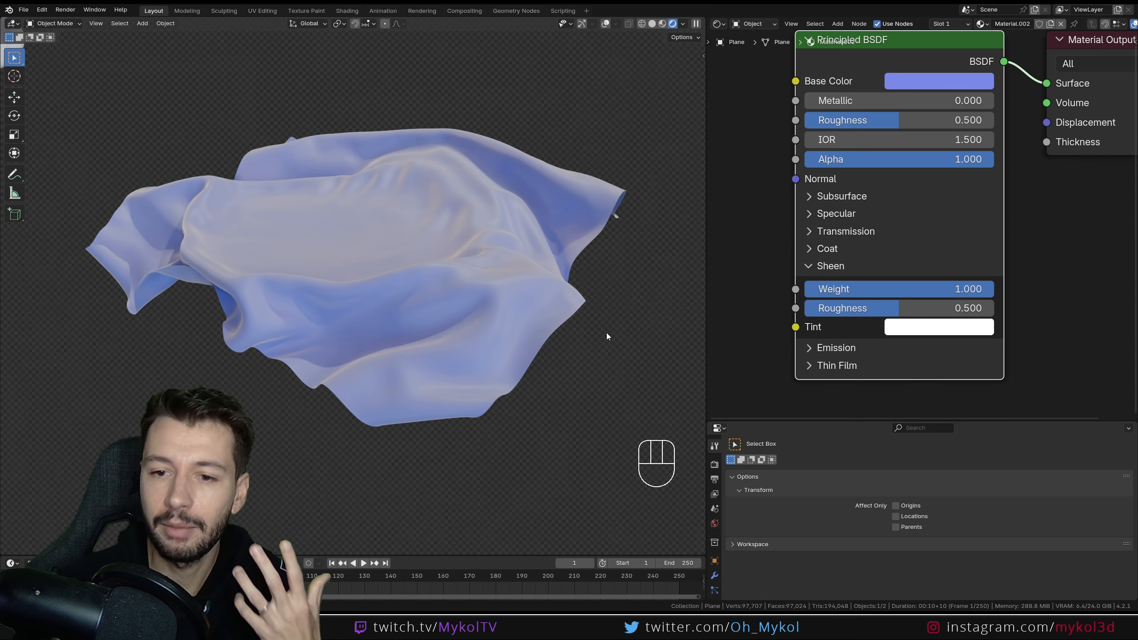
mouse_move(925, 308)
left_mouse_down()
mouse_move(874, 308)
mouse_move(973, 308)
mouse_move(848, 289)
mouse_move(993, 289)
left_mouse_up()
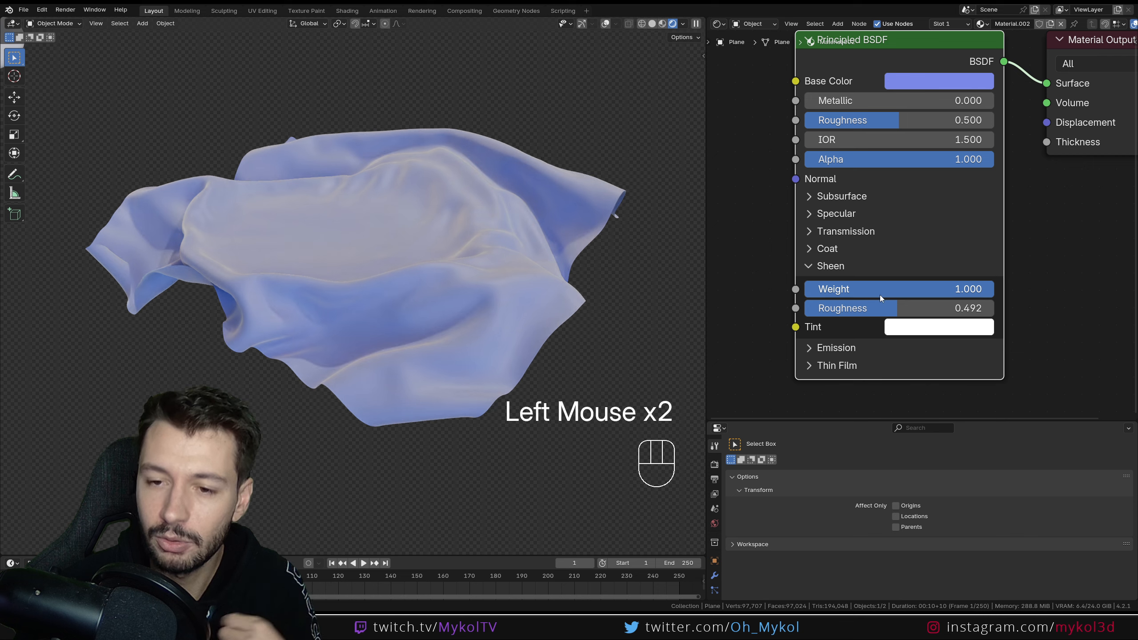
Tint the cloth's sheen a pale, slightly darkened blue, and shift the Sheen Tint to cyan
left_click(917, 328)
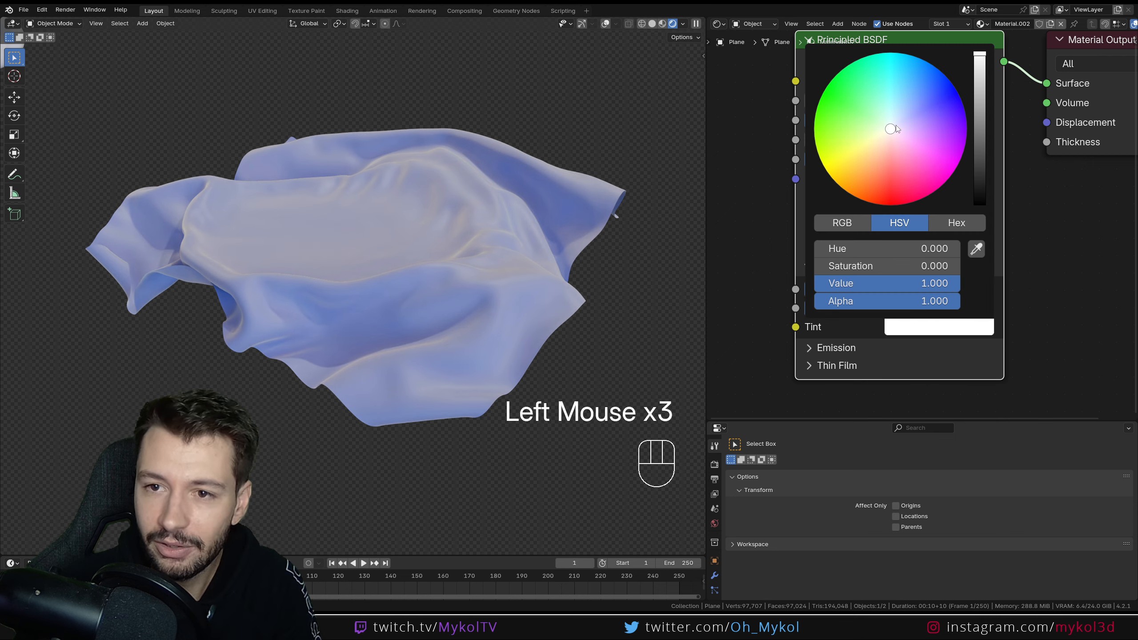
mouse_move(896, 129)
left_mouse_down()
mouse_move(864, 117)
mouse_move(876, 129)
mouse_move(859, 130)
mouse_move(881, 105)
mouse_move(915, 100)
mouse_move(923, 110)
left_mouse_up()
mouse_move(979, 54)
left_mouse_down()
mouse_move(979, 170)
mouse_move(979, 72)
left_mouse_up()
left_click_drag(919, 110, 907, 101)
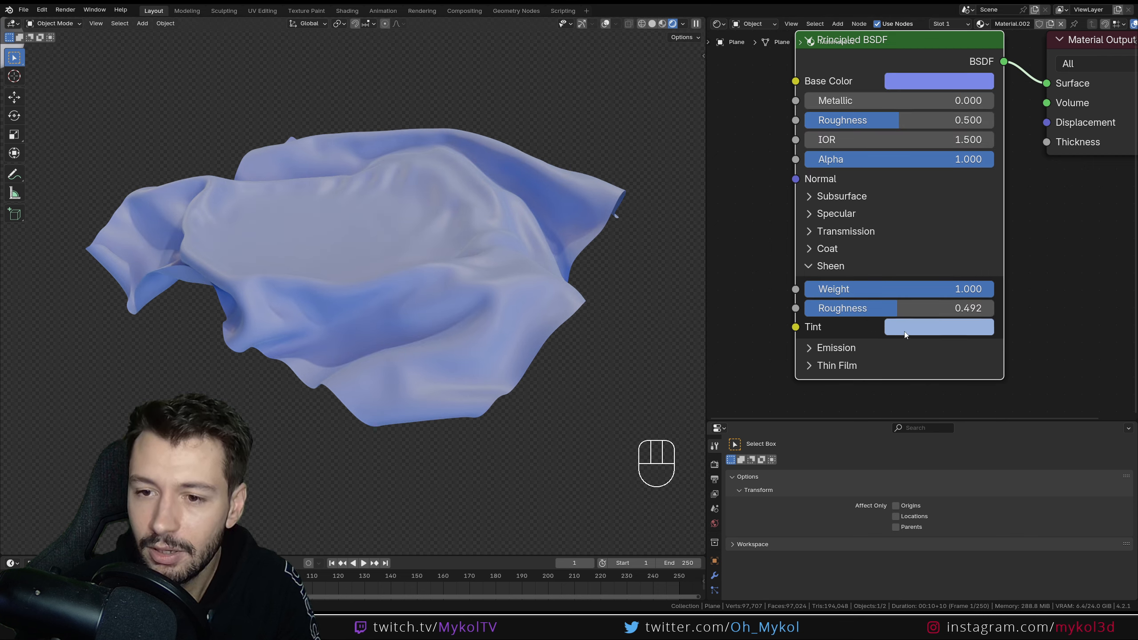
left_click(939, 327)
left_click_drag(907, 107, 889, 78)
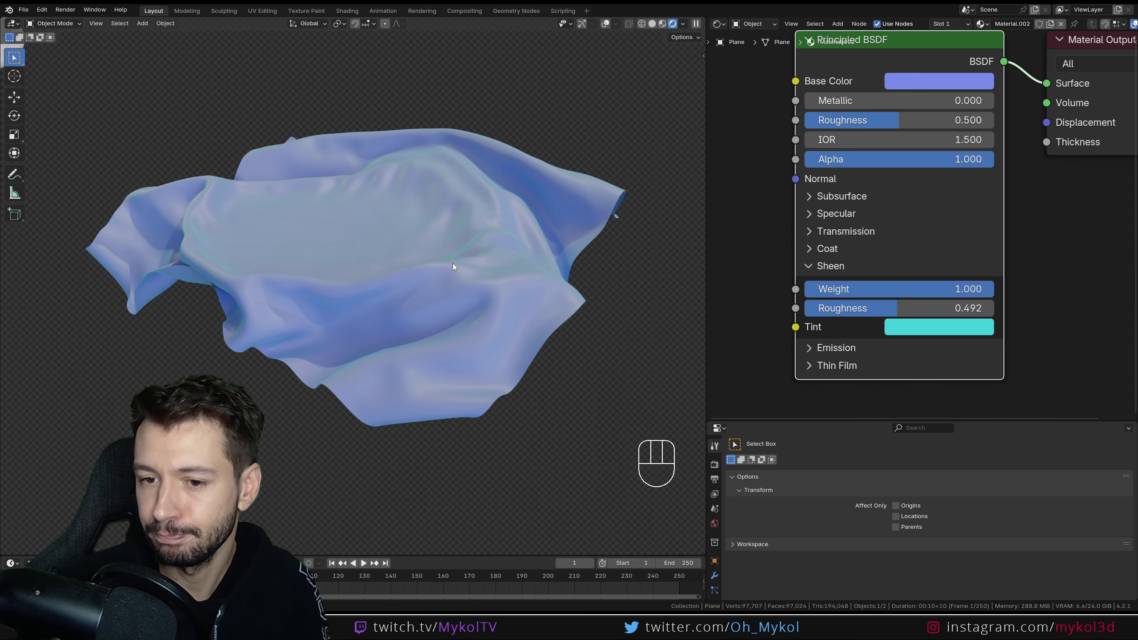
Delete the cloth plane and select Suzanne
scroll(452, 264, "down", 1)
left_click(366, 260)
key("Delete")
scroll(234, 258, "down", 1)
left_click(170, 185)
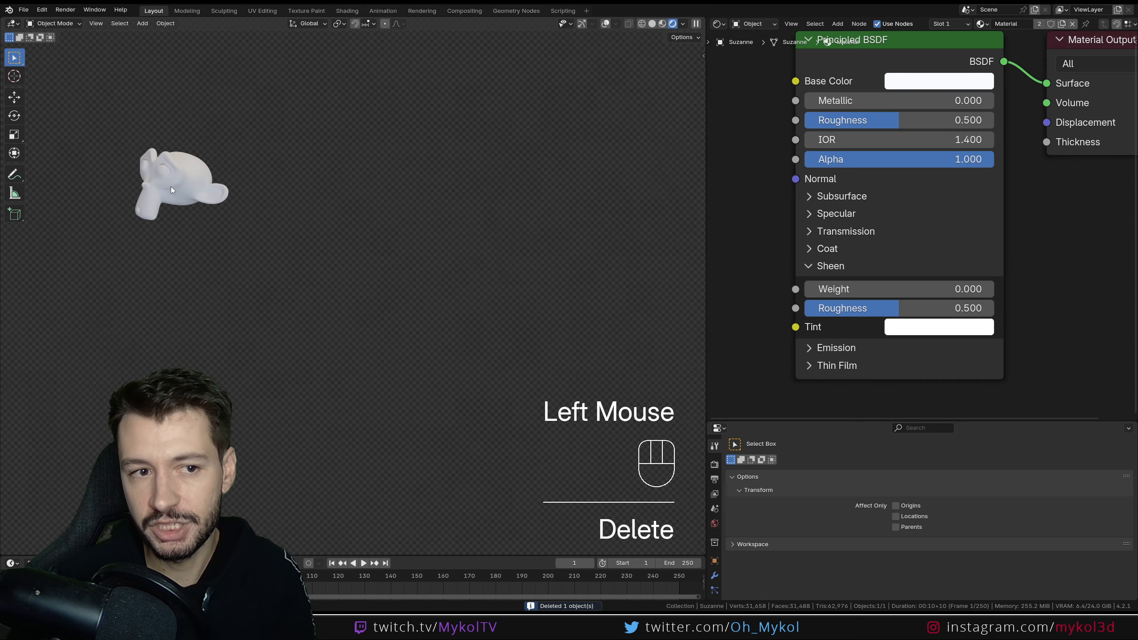
Frame Suzanne in the viewport, collapse the Sheen section and expand the Emission section
key("KP_Decimal")
middle_click_drag(168, 179, 334, 236, "shift")
scroll(421, 248, "up", 4)
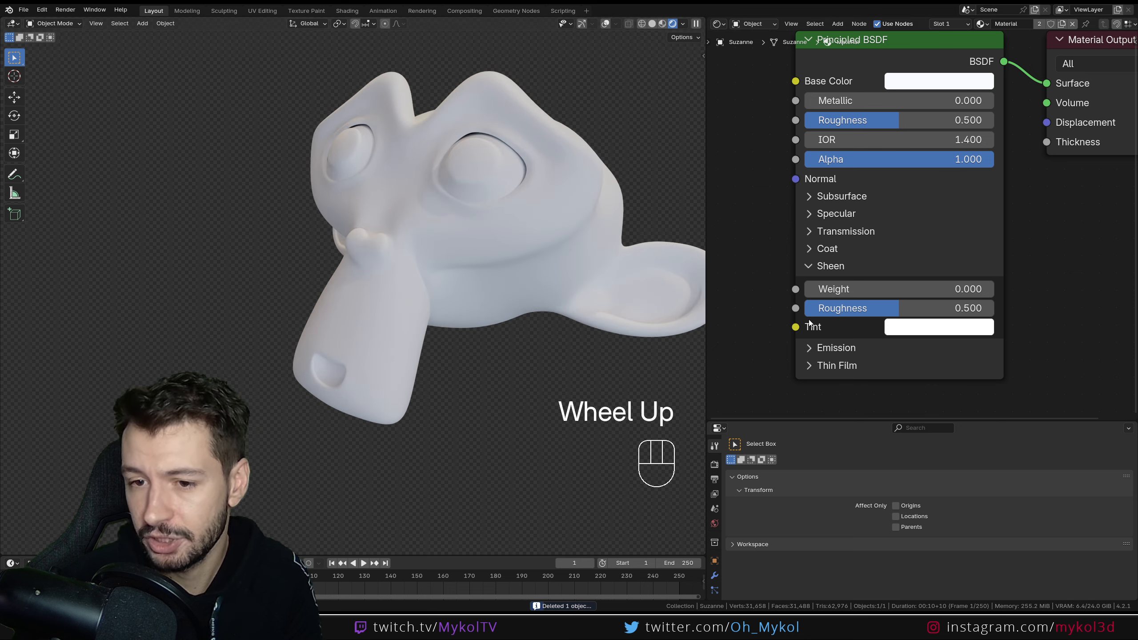
left_click(814, 268)
left_click(813, 289)
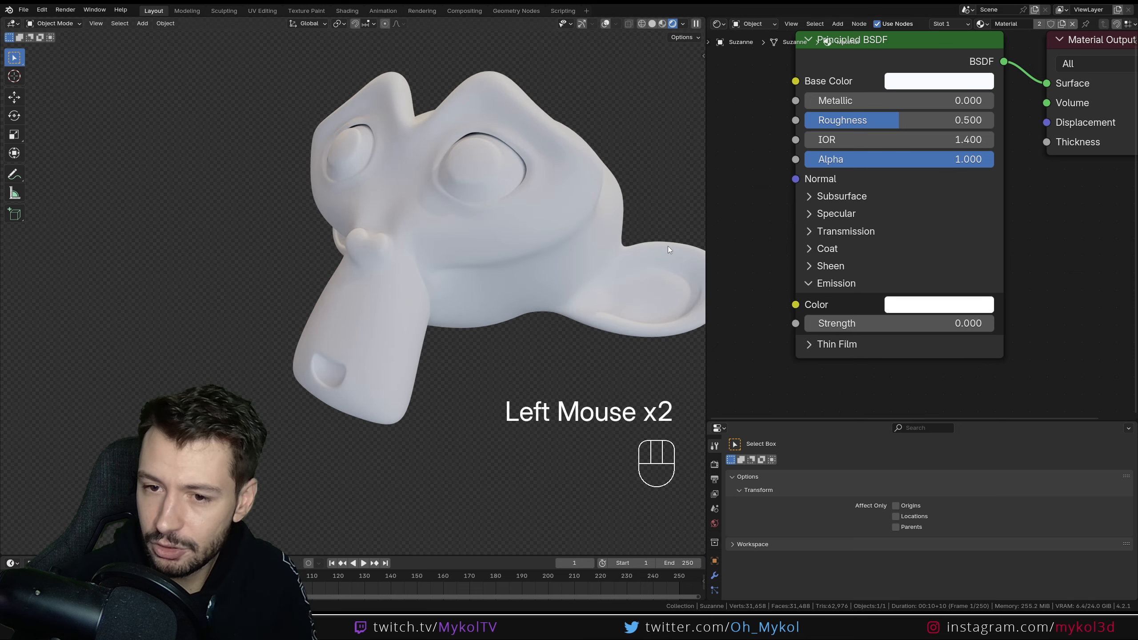
Add a plane scaled up into a large floor beneath Suzanne, and reselect Suzanne
scroll(466, 211, "down", 2)
key("shift+a")
mouse_move(469, 212)
left_click(537, 212)
key("s")
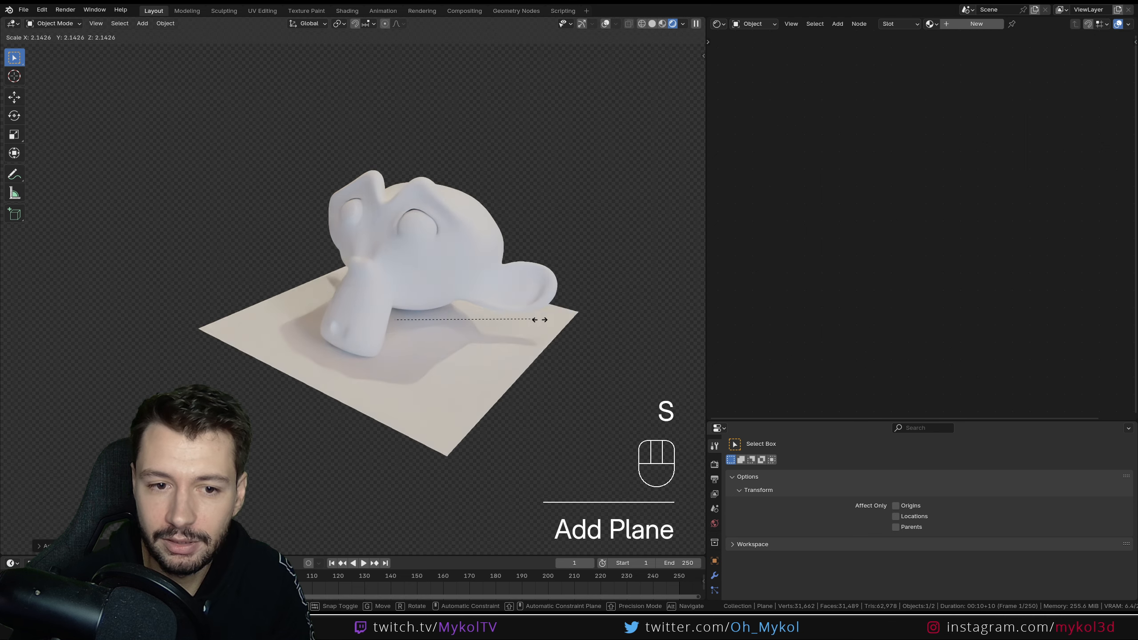
left_click(225, 365)
double_click(530, 281)
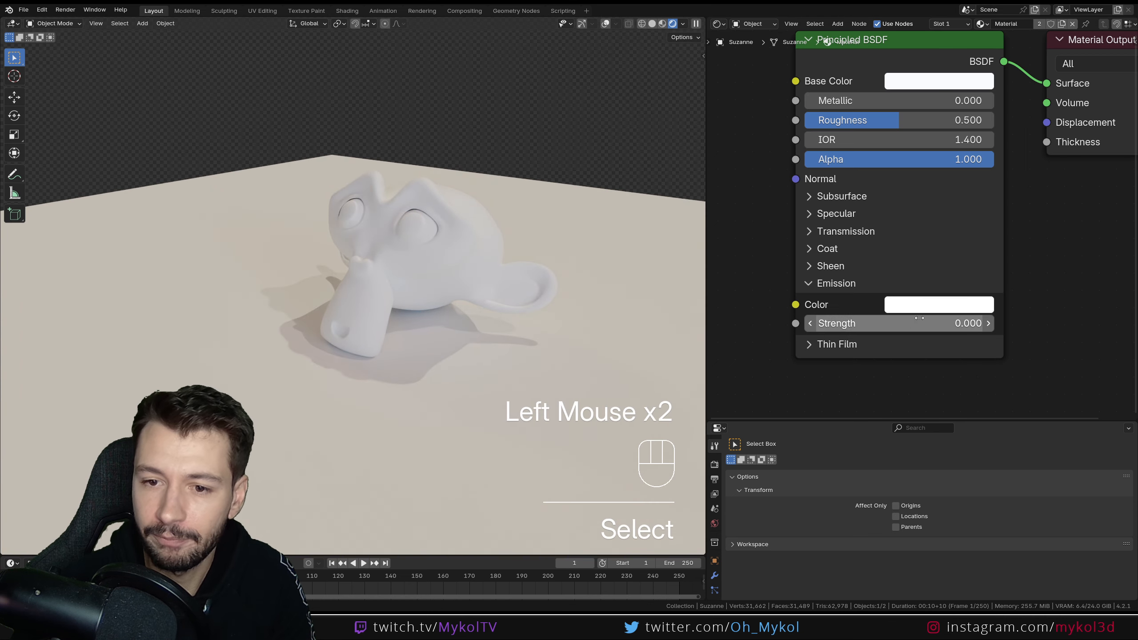
Set Suzanne's Emission Strength to 47.200 and the Emission Color to bright green
left_click_drag(892, 327, 937, 327)
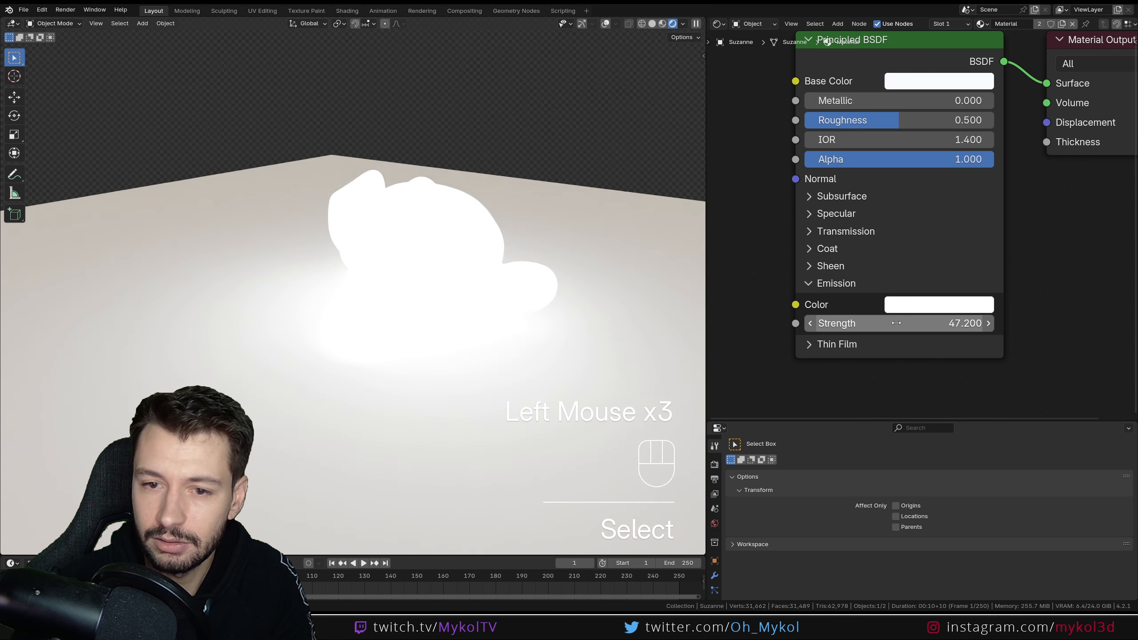
left_click(920, 305)
left_click_drag(881, 117, 826, 70)
scroll(352, 215, "down", 3)
middle_click_drag(352, 215, 350, 289)
left_click(365, 283)
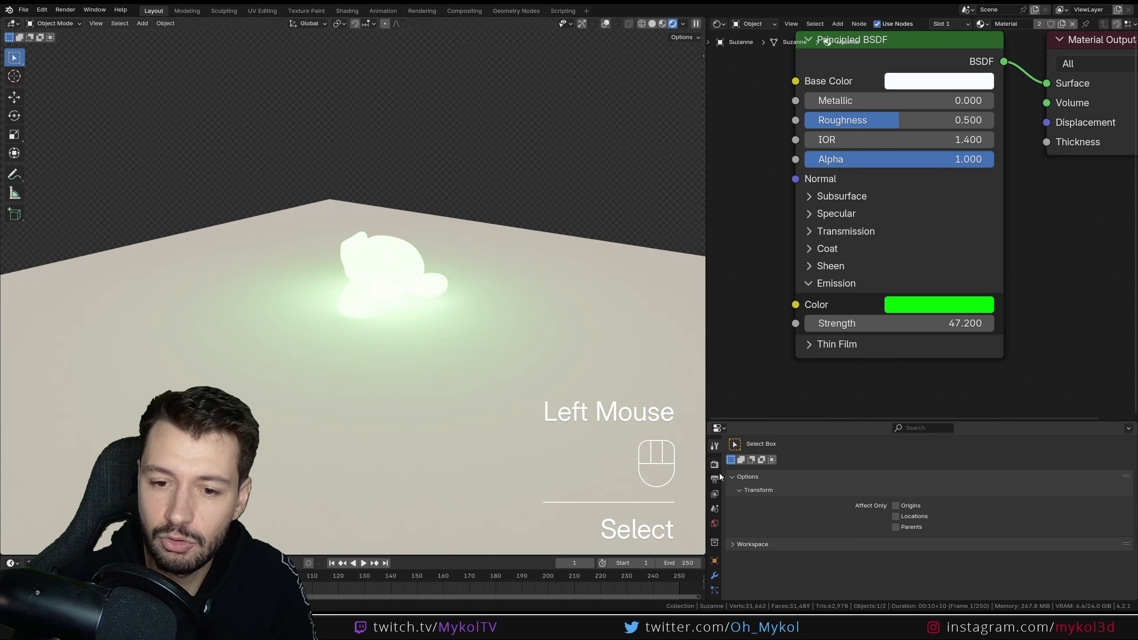
Set the world background Strength to 0 and move Suzanne around to show her green light on the floor
left_click(714, 524)
scroll(973, 542, "down", 5)
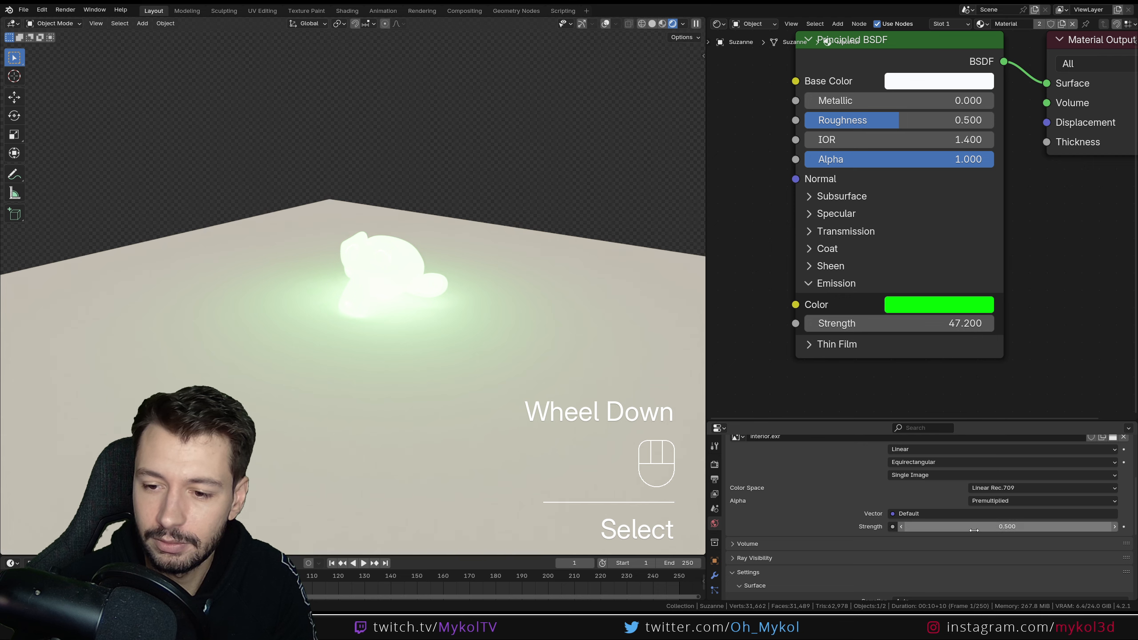
left_click(955, 527)
type("0")
key("Return")
left_click(394, 264)
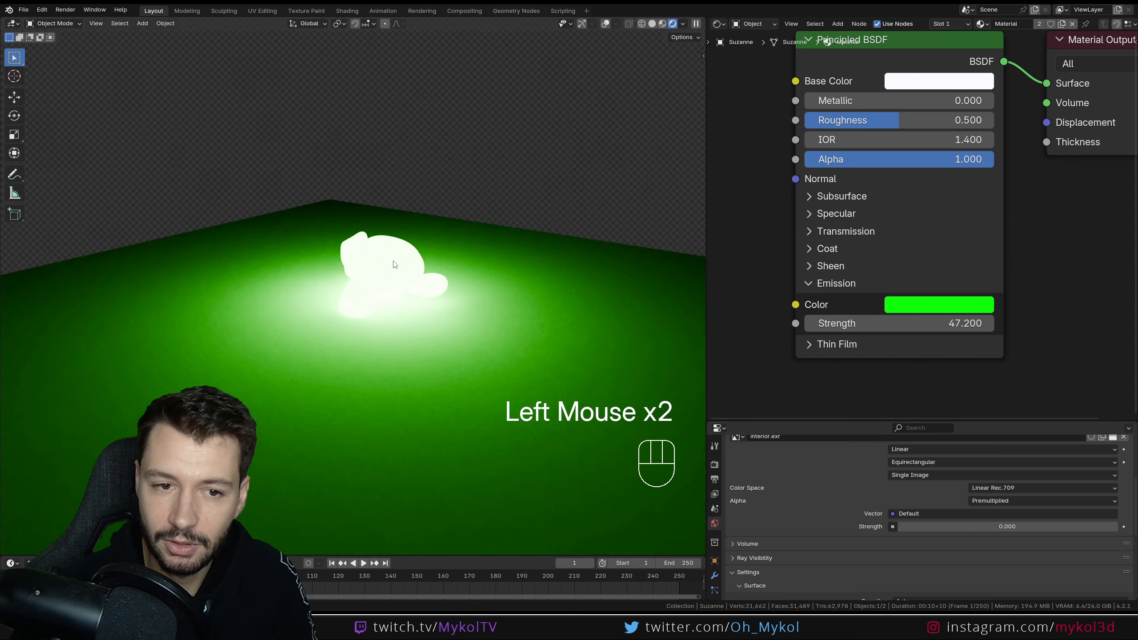
key("g")
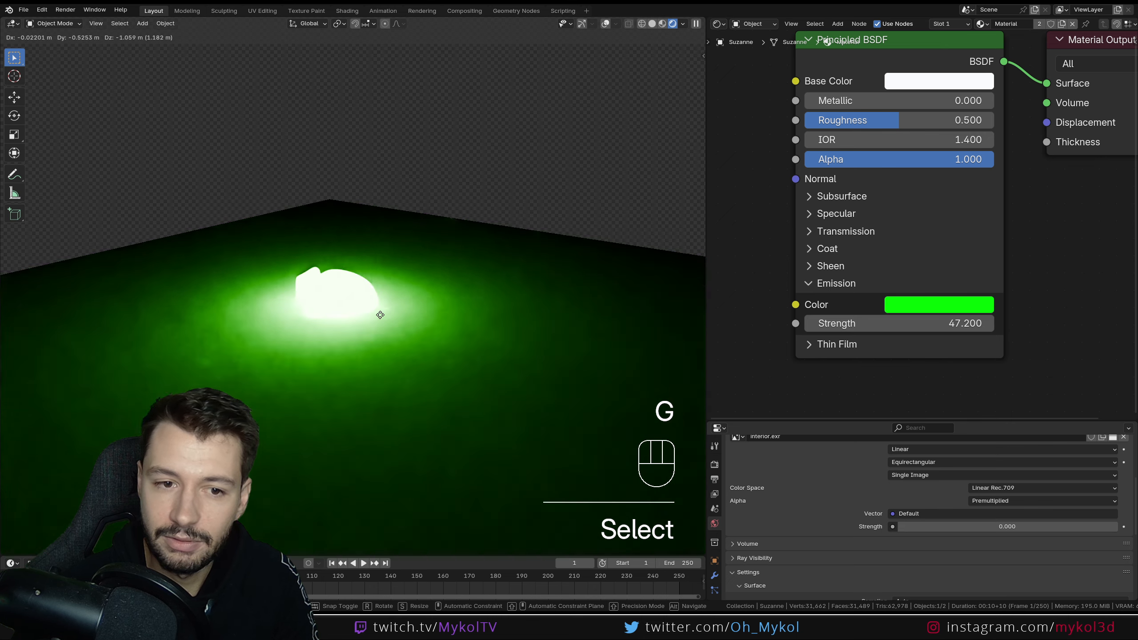
key("Escape")
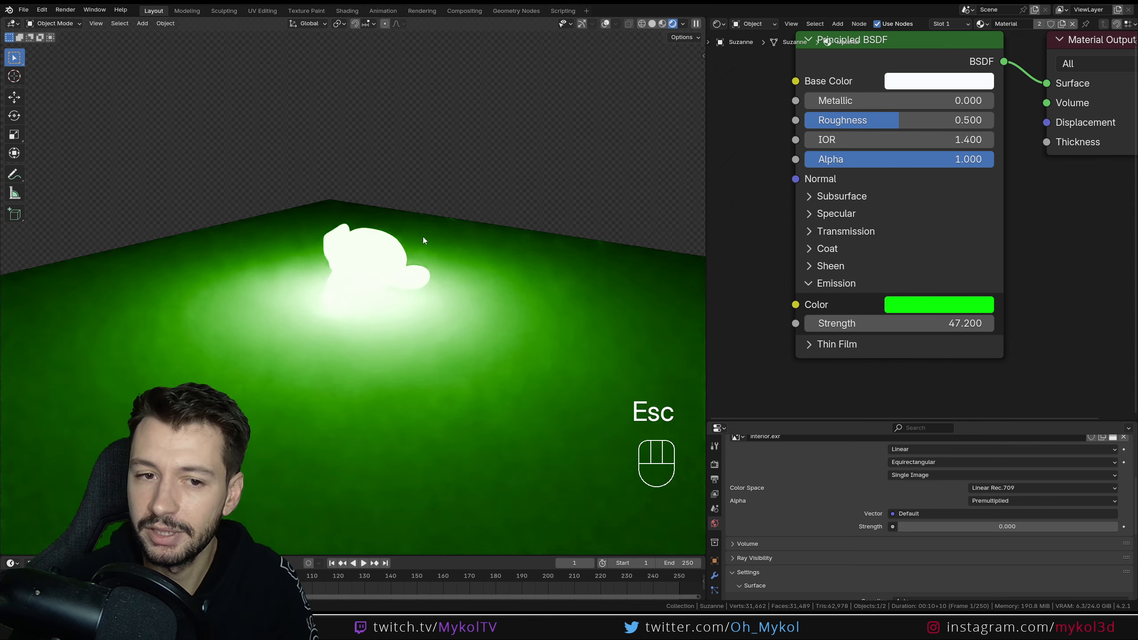
Undo Suzanne's move, the world Strength change and the Emission Color and Strength changes
key("ctrl+z")
key("ctrl+z")
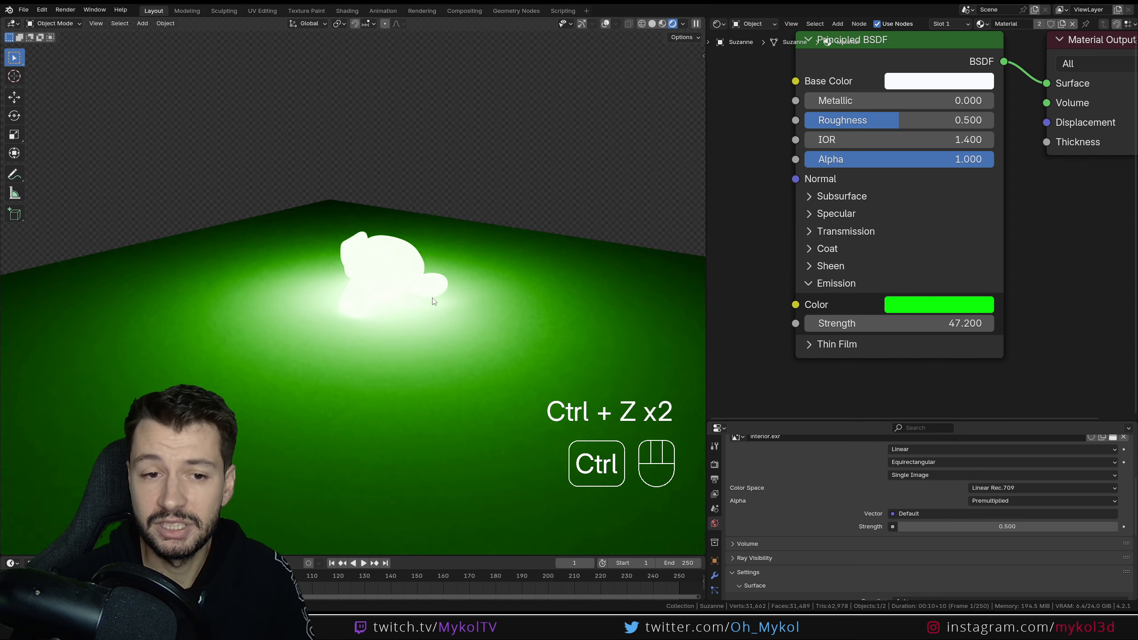
key("ctrl+z")
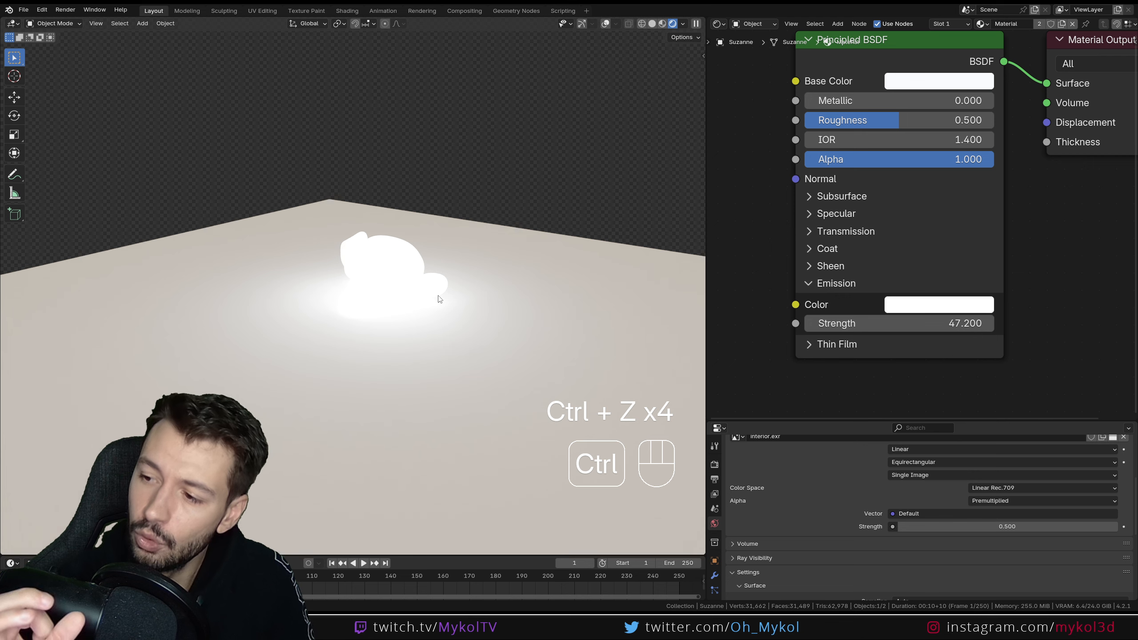
key("ctrl+z")
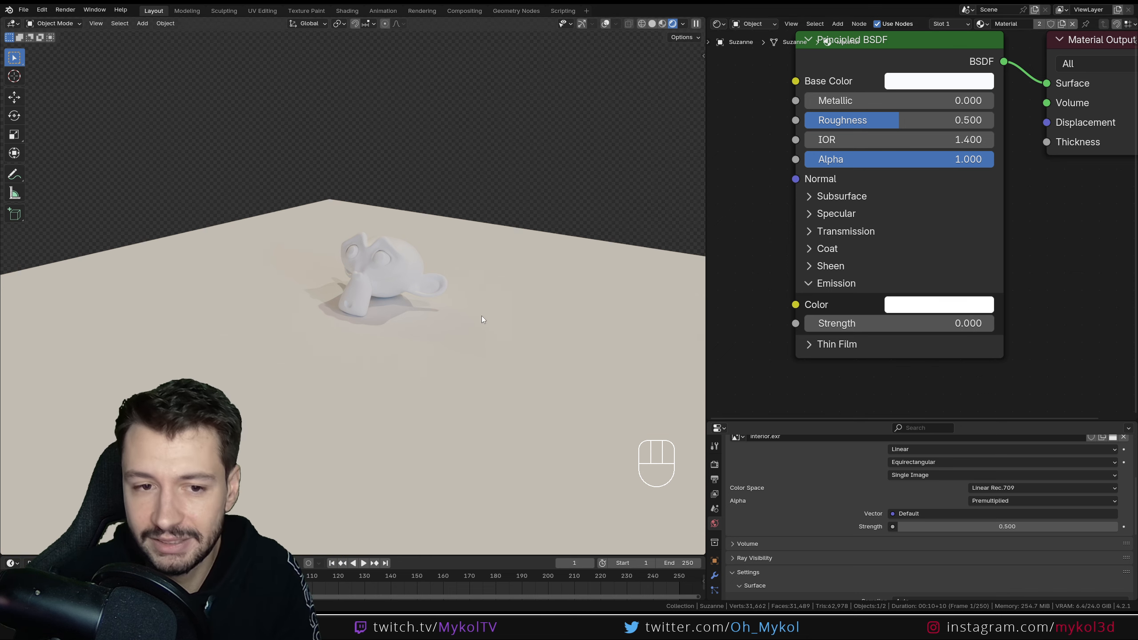
Expand the Thin Film section of Suzanne's shader and delete the floor plane
left_click(812, 347)
scroll(506, 288, "down", 2)
middle_click_drag(506, 288, 535, 262)
scroll(484, 238, "up", 1)
left_click(484, 238)
key("Delete")
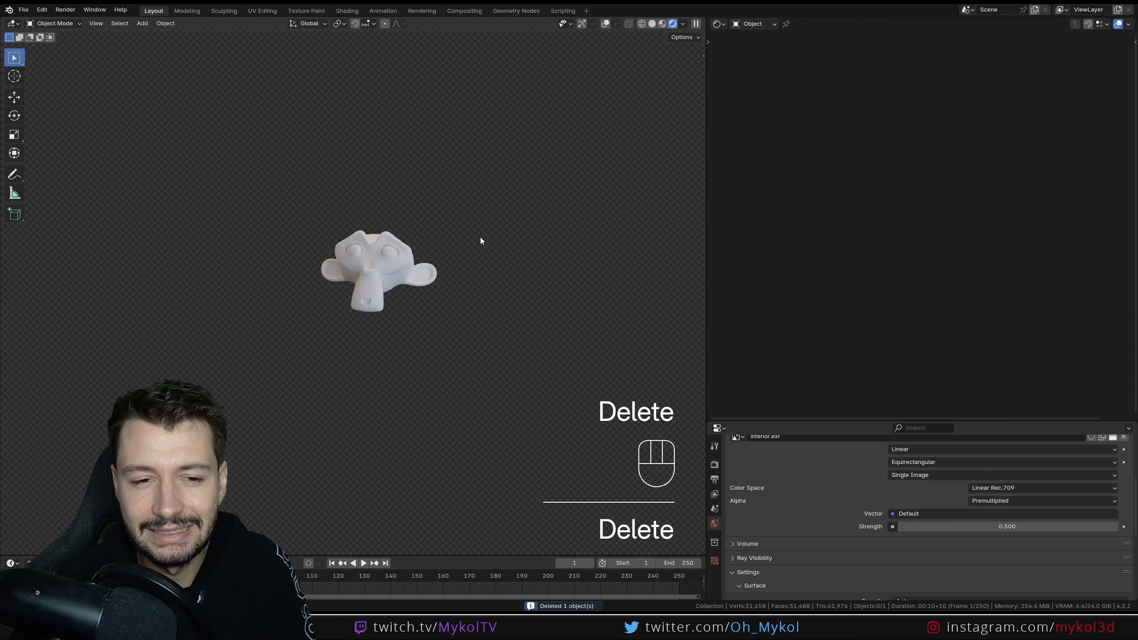
Add a UV sphere to the scene
key("shift+a")
mouse_move(477, 238)
left_click(551, 276)
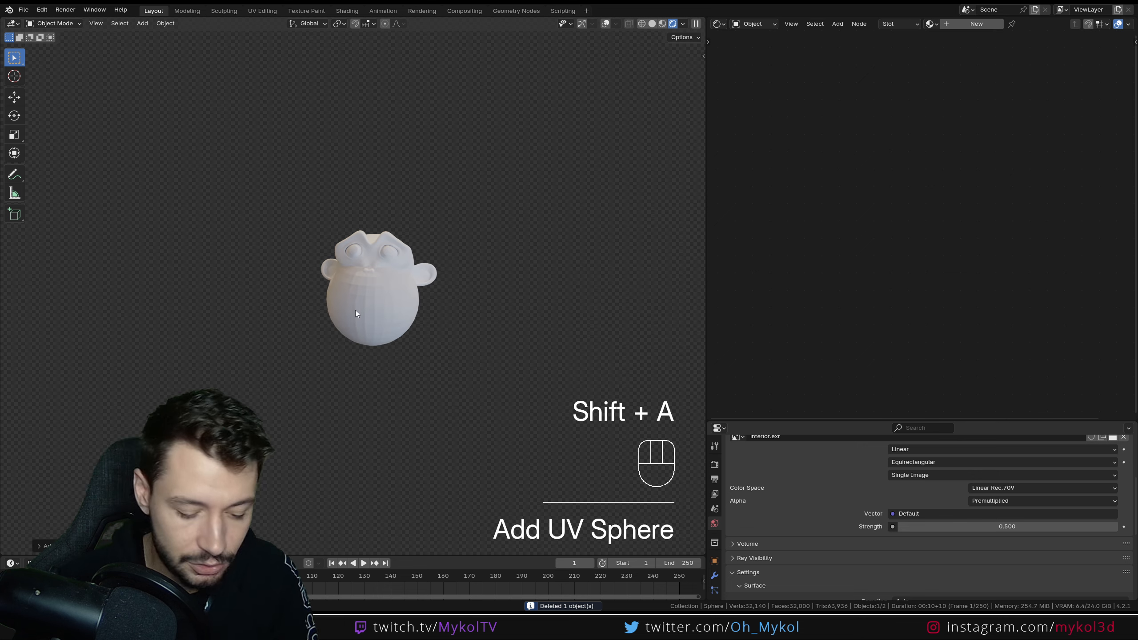
Move the UV sphere beside Suzanne and apply Shade Smooth to it
key("g")
middle_click(542, 286)
left_click(540, 287)
right_click(567, 286)
left_click(567, 286)
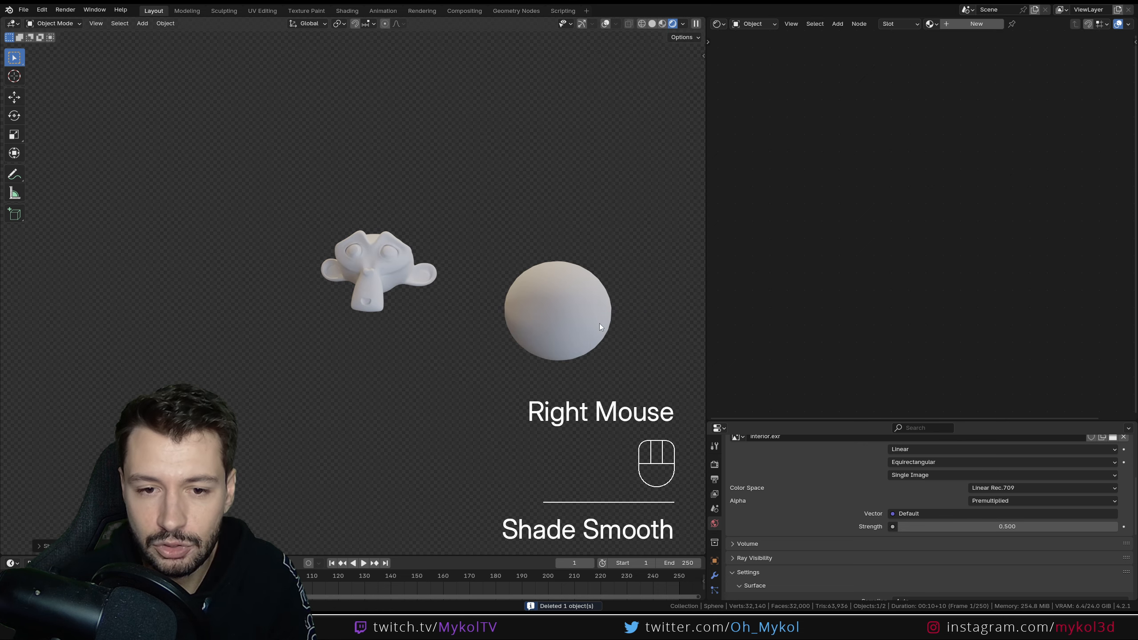
Select the sphere and give it a new material
middle_click_drag(599, 323, 406, 251, "shift")
scroll(528, 275, "up", 2)
middle_click_drag(528, 274, 529, 236, "shift")
left_click(528, 236)
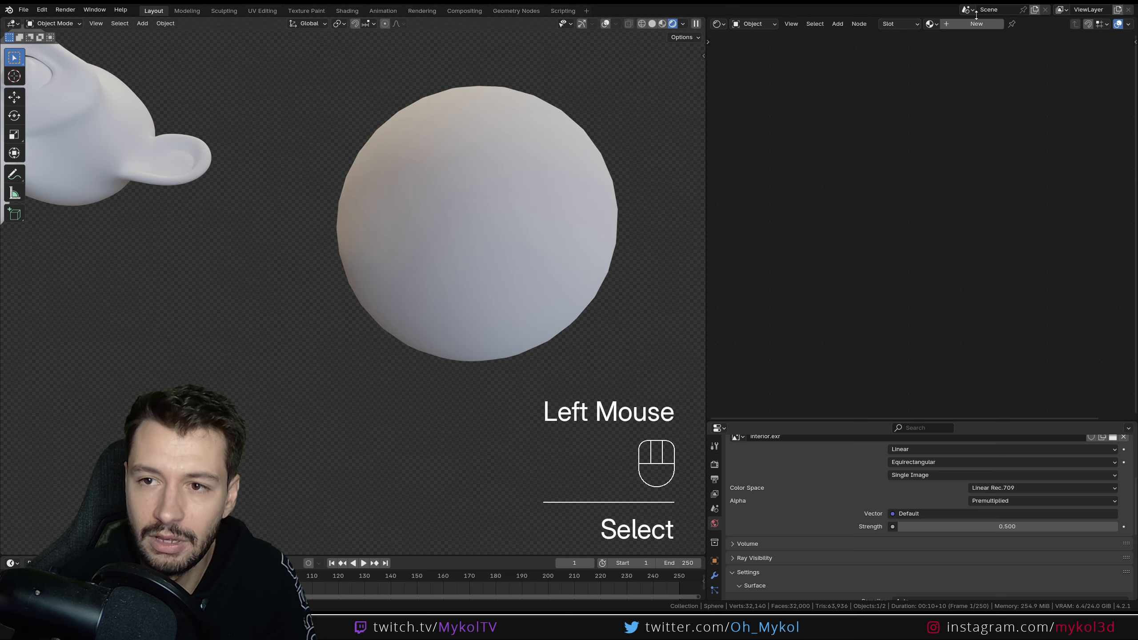
double_click(976, 23)
scroll(862, 254, "up", 2)
middle_click_drag(862, 254, 864, 265)
Expand the sphere material's Transmission section, setting its Weight to 1.000 and the Roughness to 0.069
left_click(891, 245)
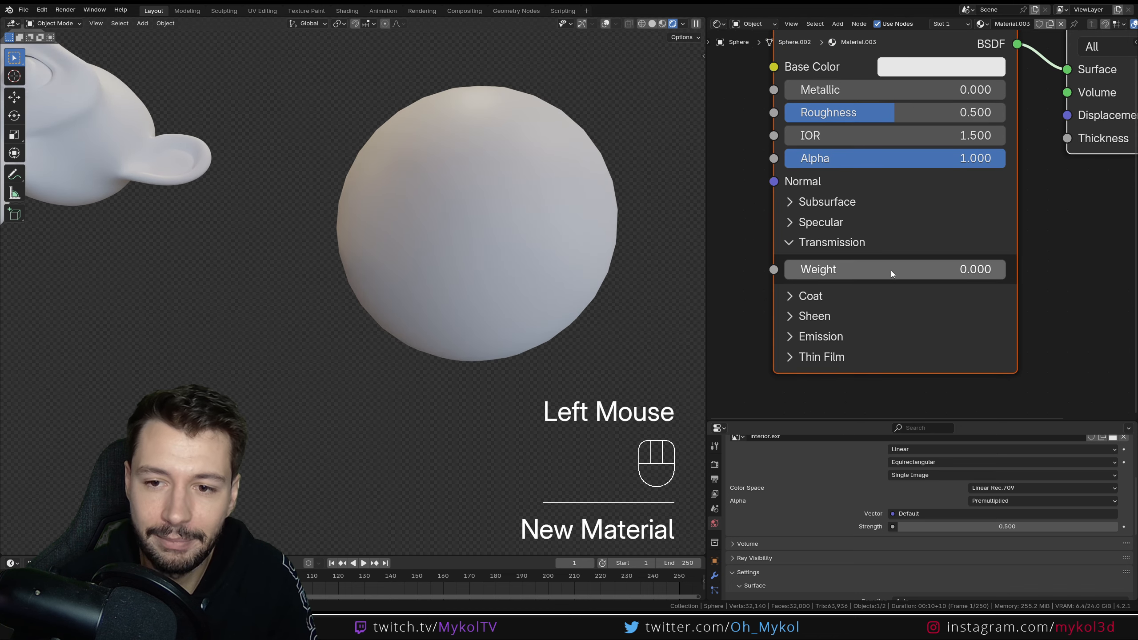
left_click_drag(891, 271, 1000, 270)
left_click_drag(904, 113, 800, 113)
Expand the Thin Film section, set its Thickness to 900 pm and try IOR values up to 9.830, ending at 1.000
left_click(805, 361)
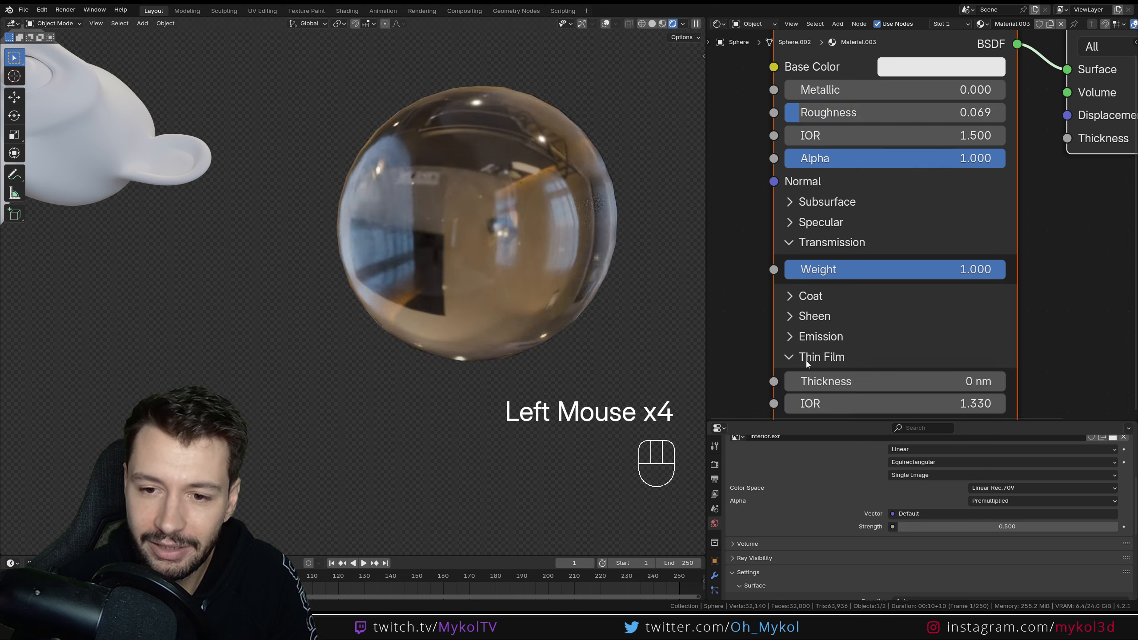
middle_click_drag(805, 361, 862, 186)
scroll(862, 186, "up", 2)
left_click_drag(864, 244, 937, 271)
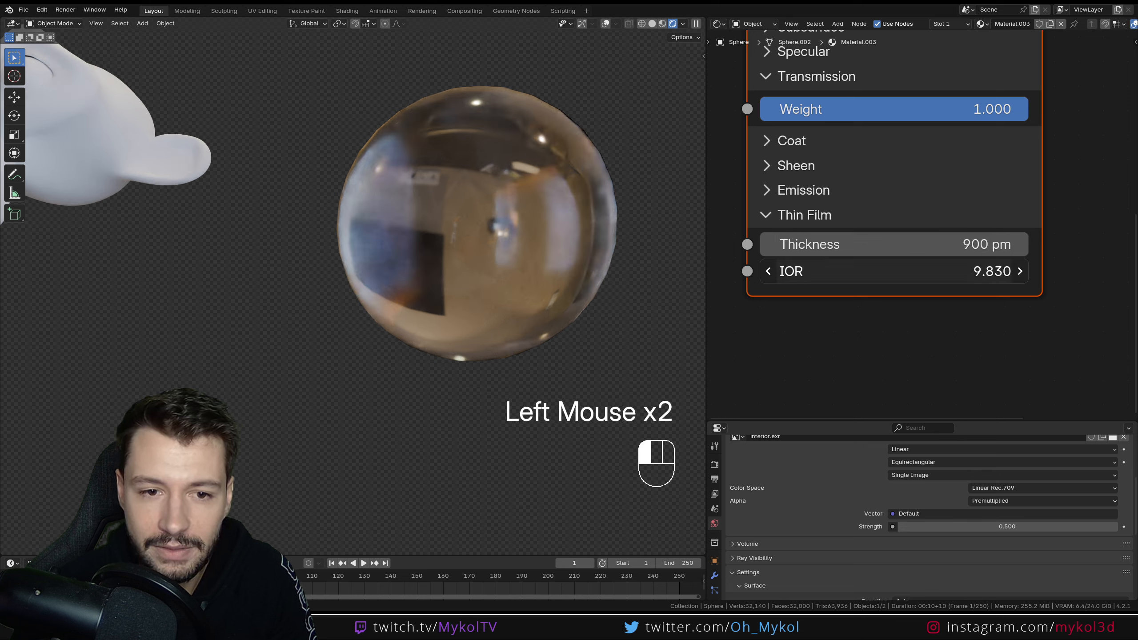
Set the material's Roughness to 0.000 and smooth the sphere with Shade Smooth and a level 3 subdivision
middle_click_drag(846, 152, 838, 290)
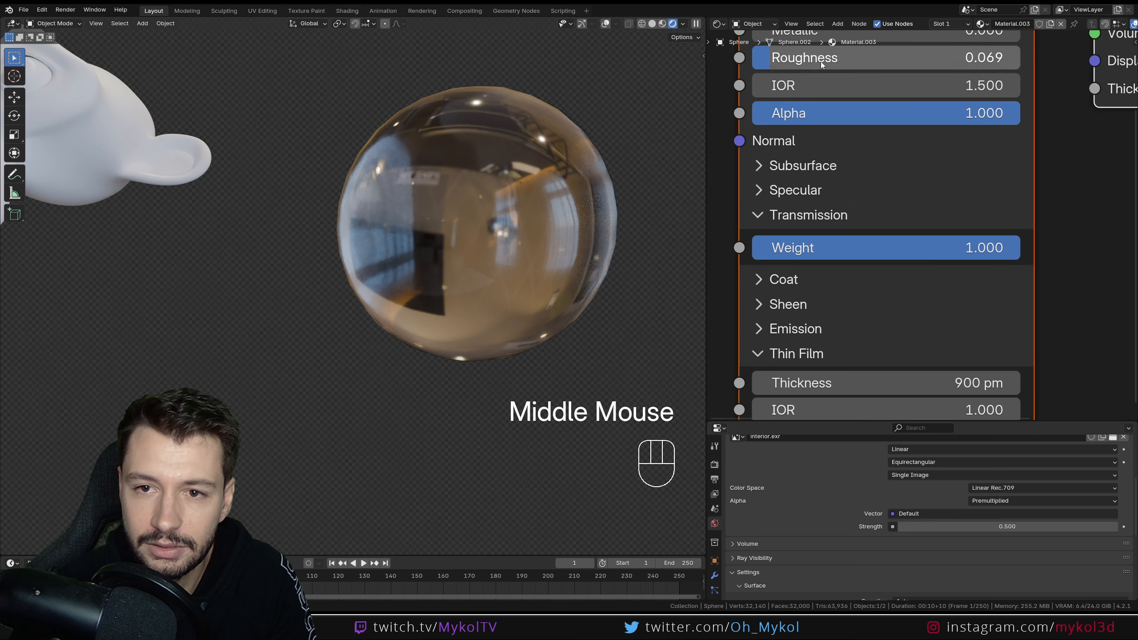
left_click(659, 267)
middle_click_drag(660, 271, 600, 296, "shift")
left_click(564, 209)
right_click(564, 209)
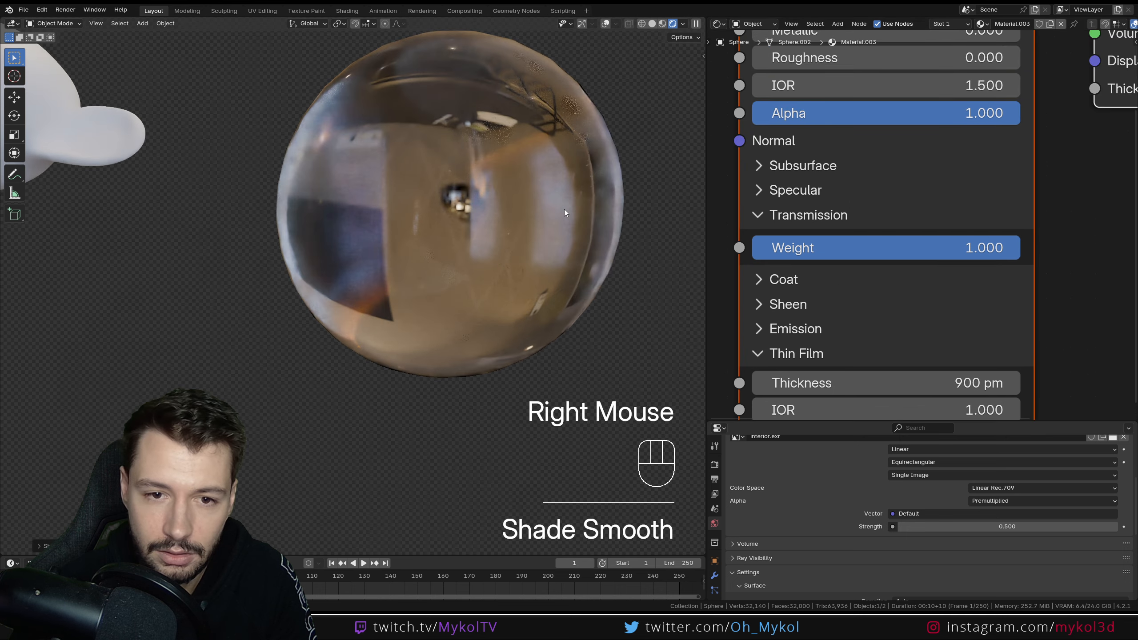
key("ctrl+3")
Raise the sphere's Thin Film Thickness to 5.9 nm and its IOR to 44.600
scroll(598, 236, "up", 1)
middle_click_drag(601, 228, 553, 236, "shift")
left_click_drag(849, 381, 946, 408)
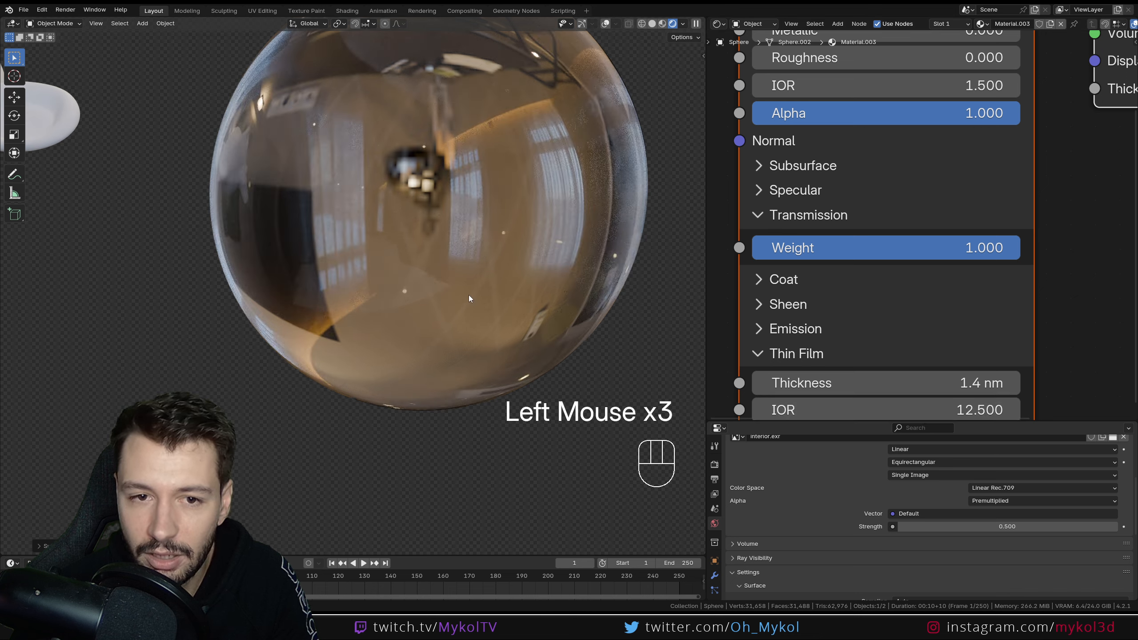
left_click_drag(875, 408, 959, 408)
left_click_drag(874, 383, 899, 383)
scroll(475, 266, "down", 2)
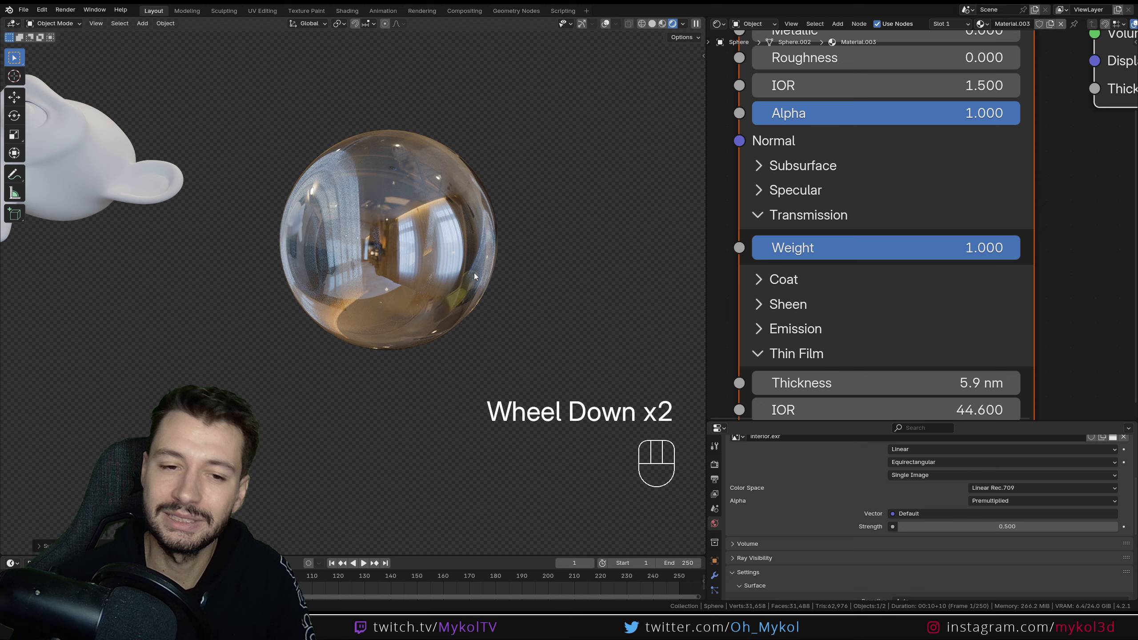
scroll(474, 275, "down", 3)
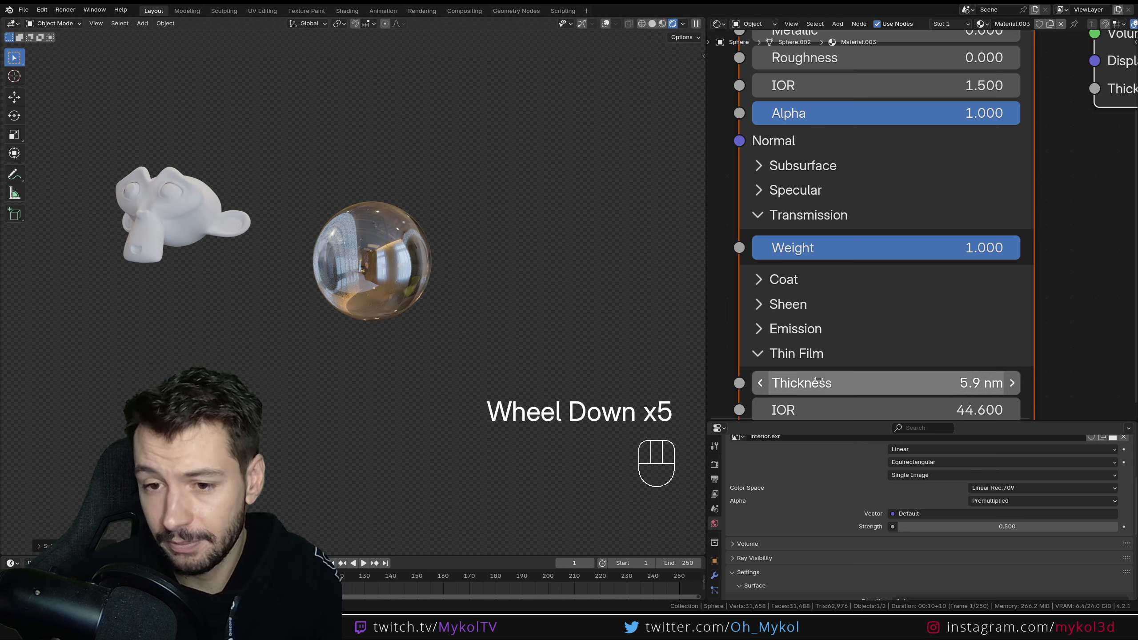
Collapse the Thin Film section and box-select the Principled BSDF node with the whole shader in view
left_click(758, 354)
scroll(795, 325, "up", 2)
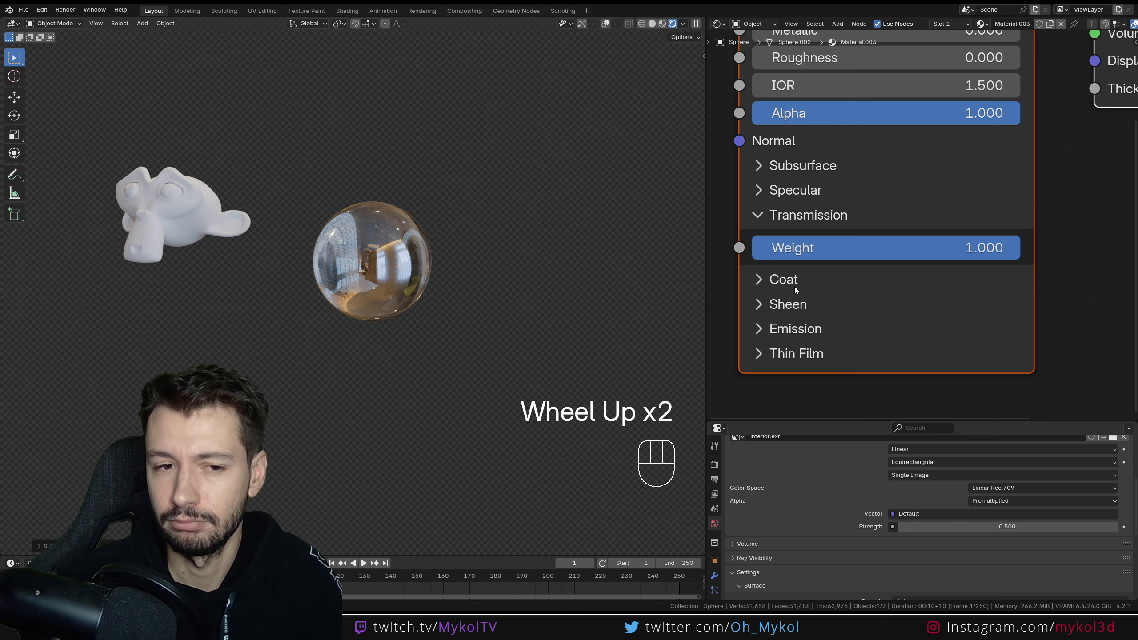
scroll(796, 300, "down", 2)
middle_click_drag(841, 253, 829, 223)
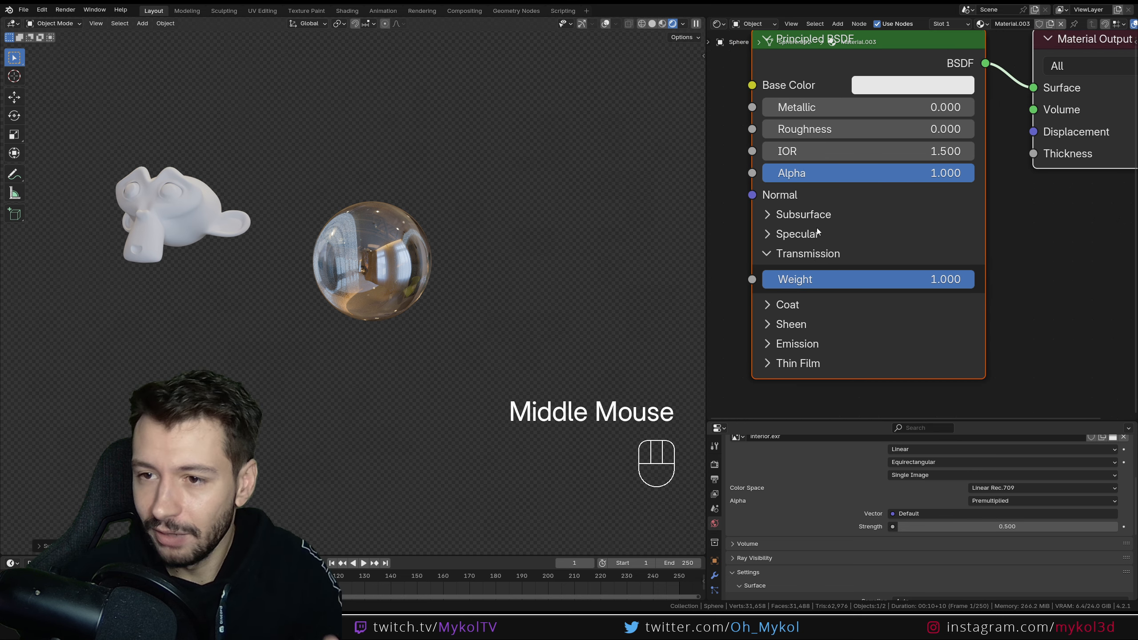
scroll(818, 231, "down", 2)
middle_click_drag(758, 90, 781, 116)
left_click_drag(742, 70, 1007, 401)
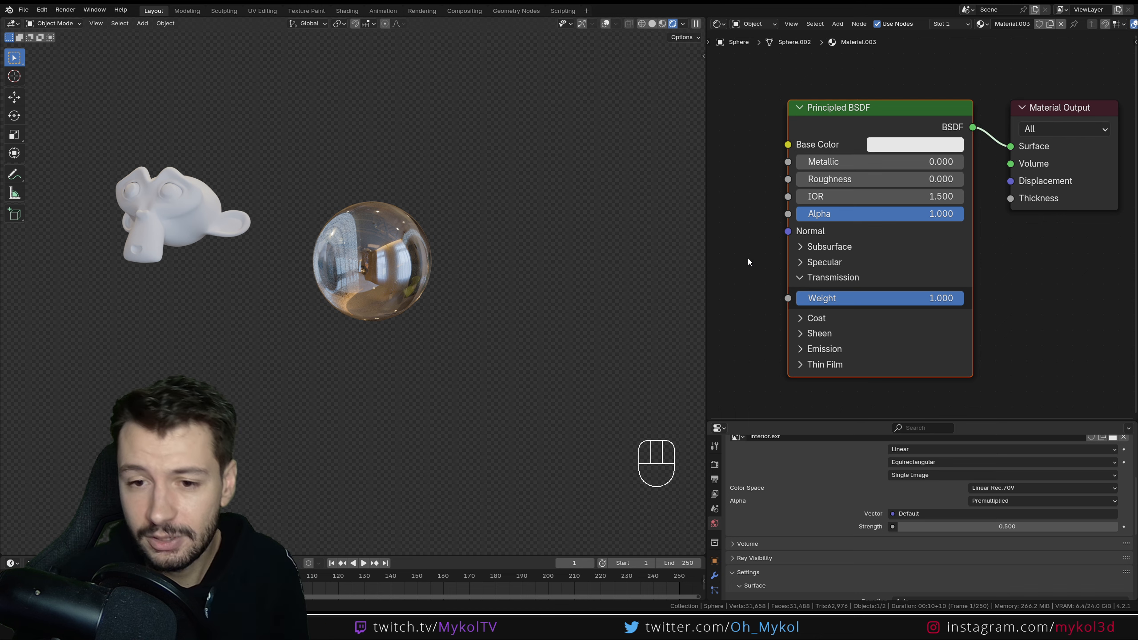
scroll(1023, 206, "up", 1)
middle_click_drag(1023, 206, 979, 263)
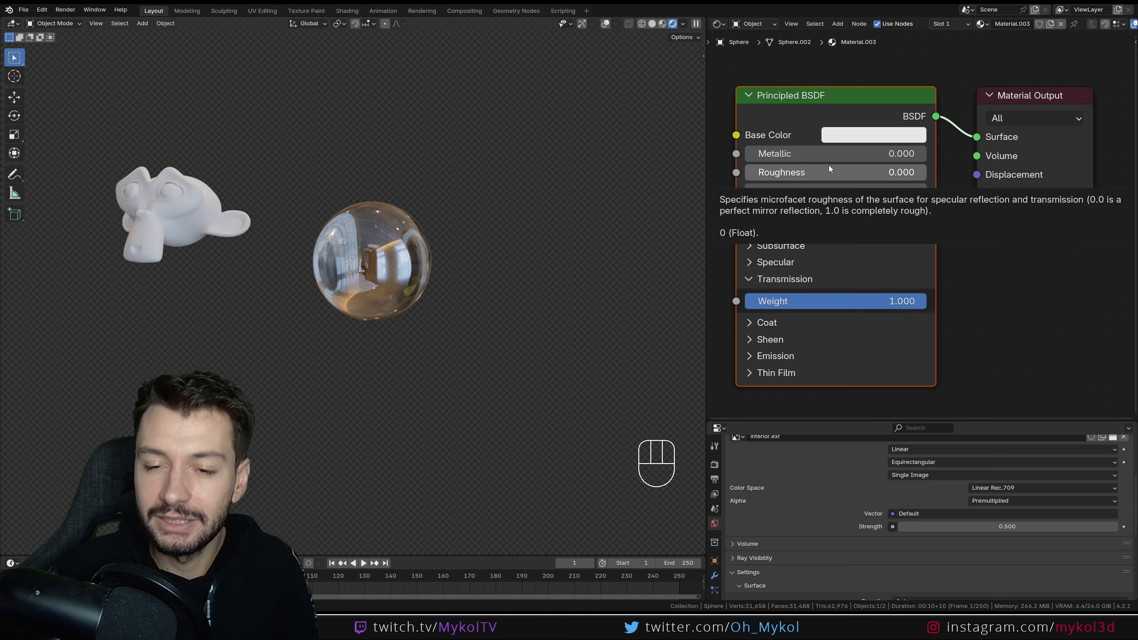
Reposition the Material Output and Principled BSDF nodes slightly in the sphere's shader graph
left_click_drag(1017, 99, 1038, 78)
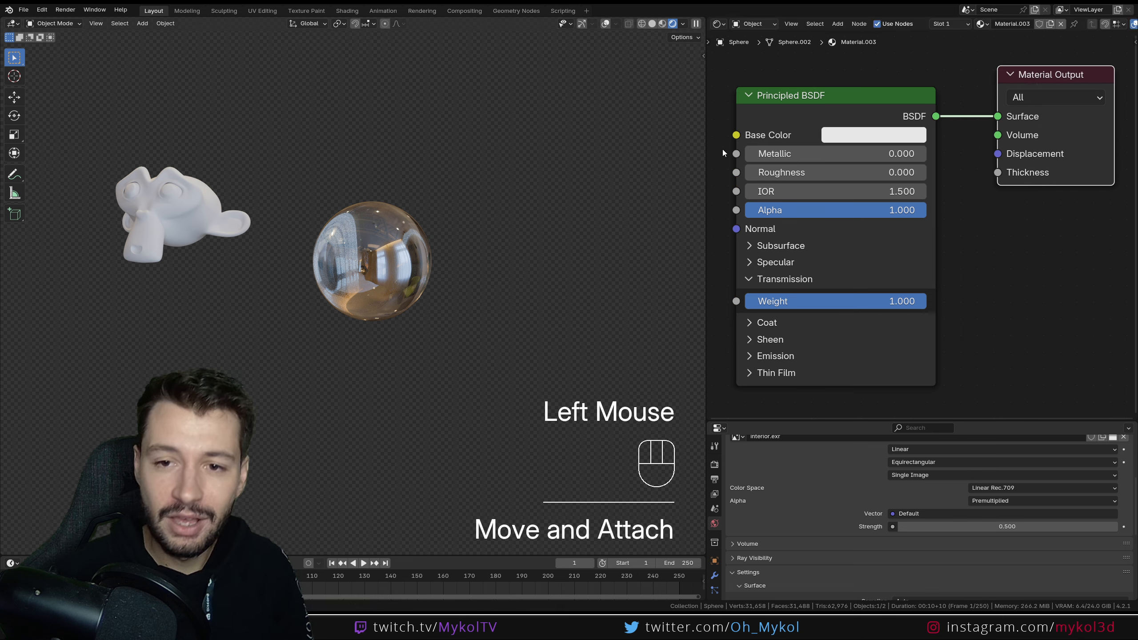
left_click_drag(710, 143, 971, 181)
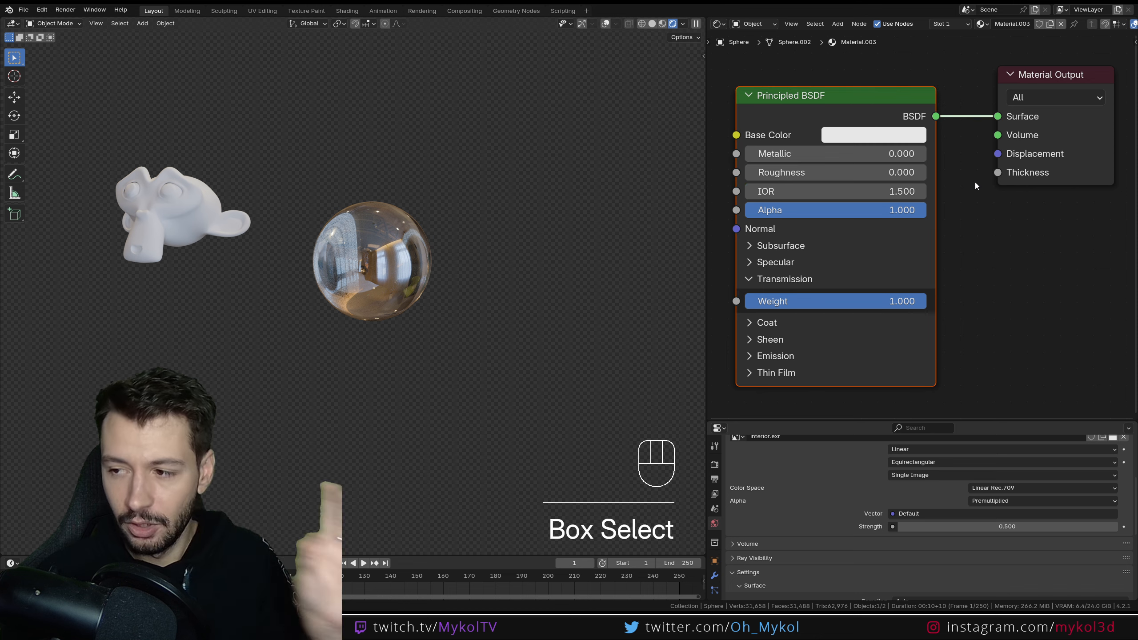
left_click(950, 175)
left_click_drag(882, 114, 892, 100)
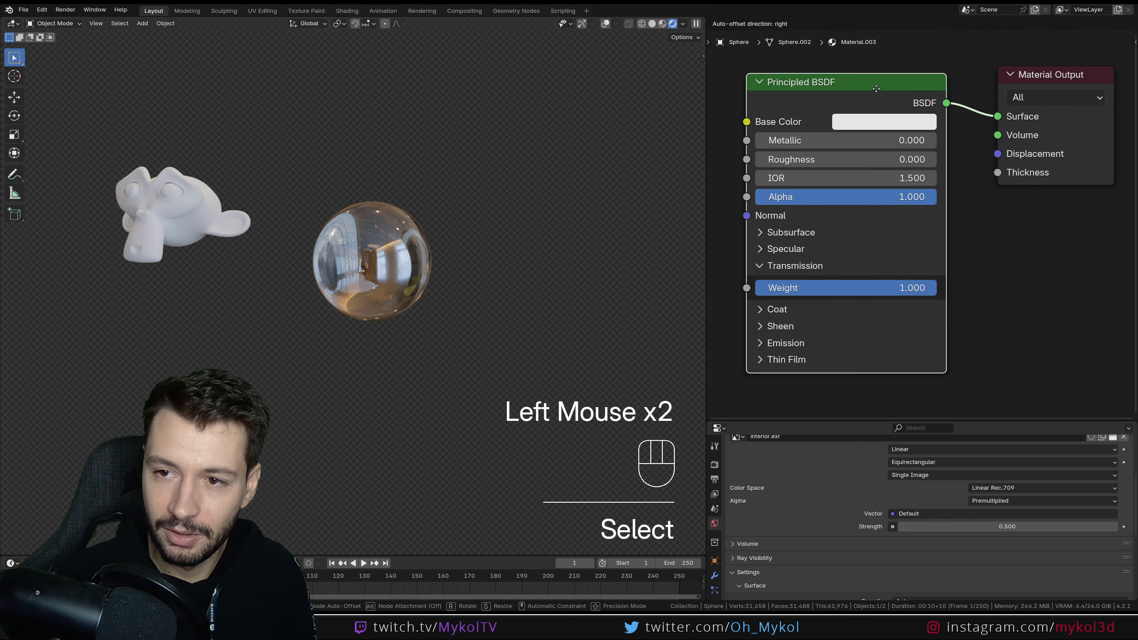